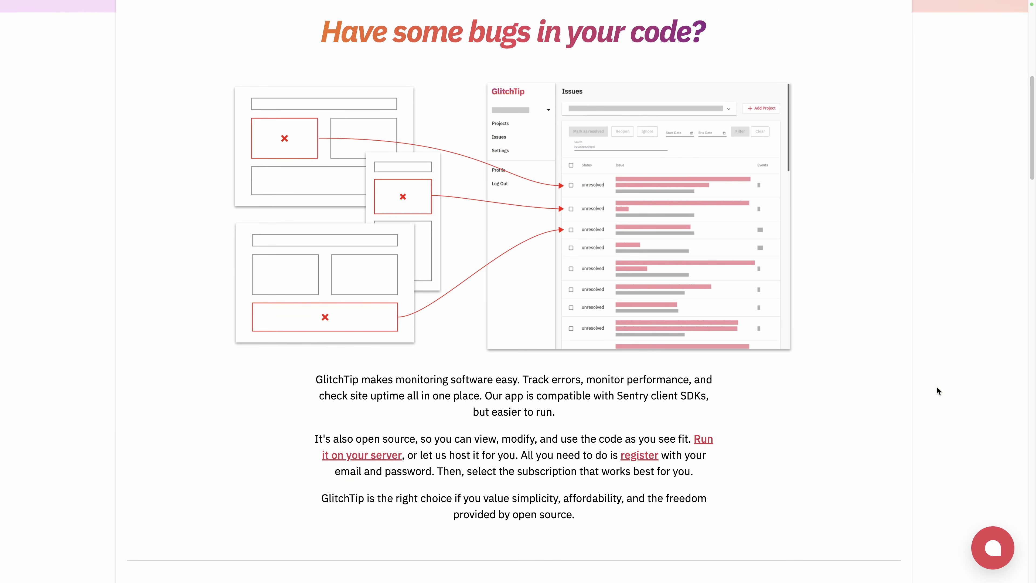
{"action": "scroll", "coordinate": [937, 387], "scroll_direction": "down", "scroll_amount": 10}
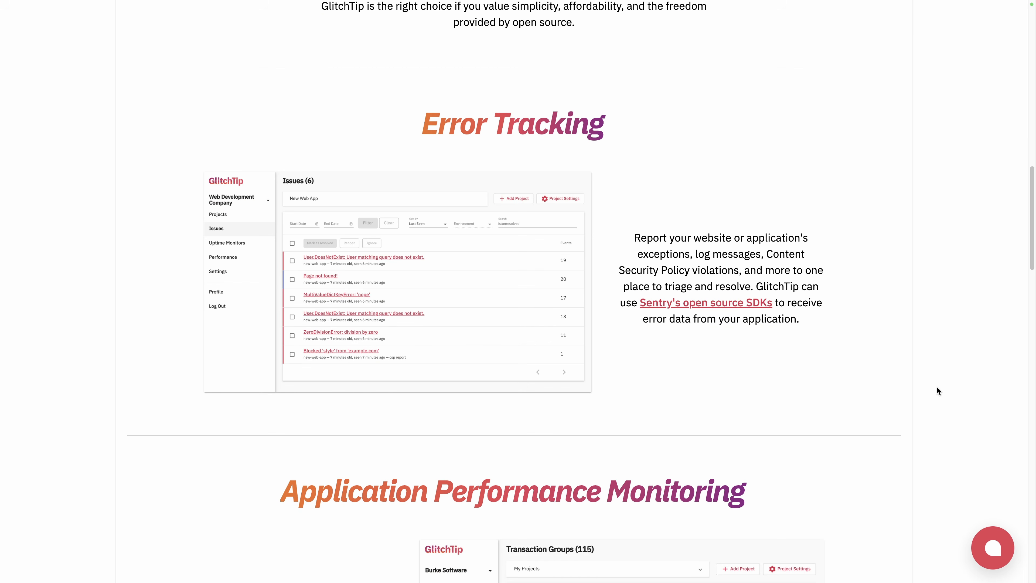
Browse the GlitchTip homepage features and pricing, and open the self-hosted version pricing tab
{"action": "scroll", "coordinate": [937, 386], "scroll_direction": "down", "scroll_amount": 7}
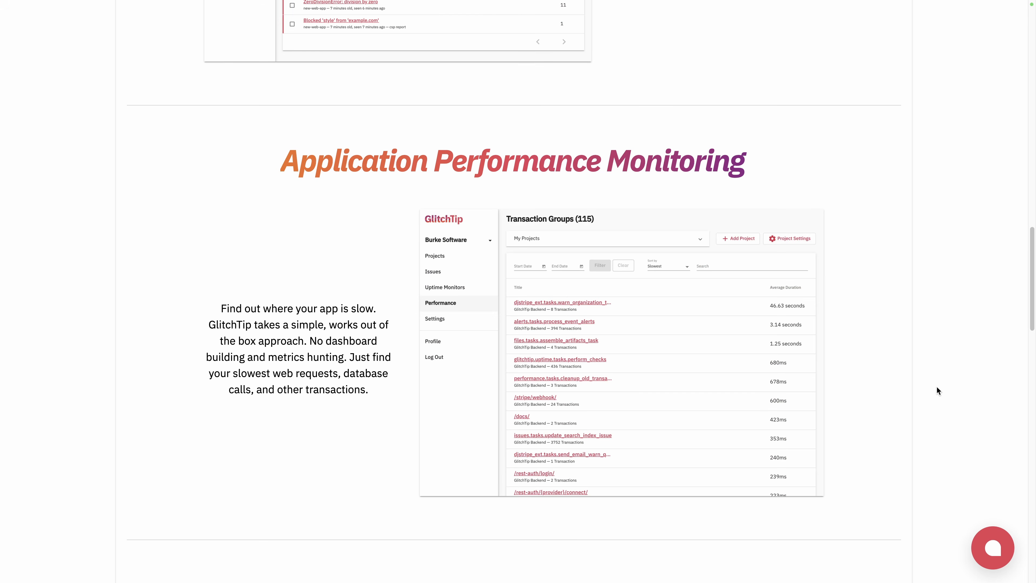
{"action": "scroll", "coordinate": [937, 387], "scroll_direction": "down", "scroll_amount": 8}
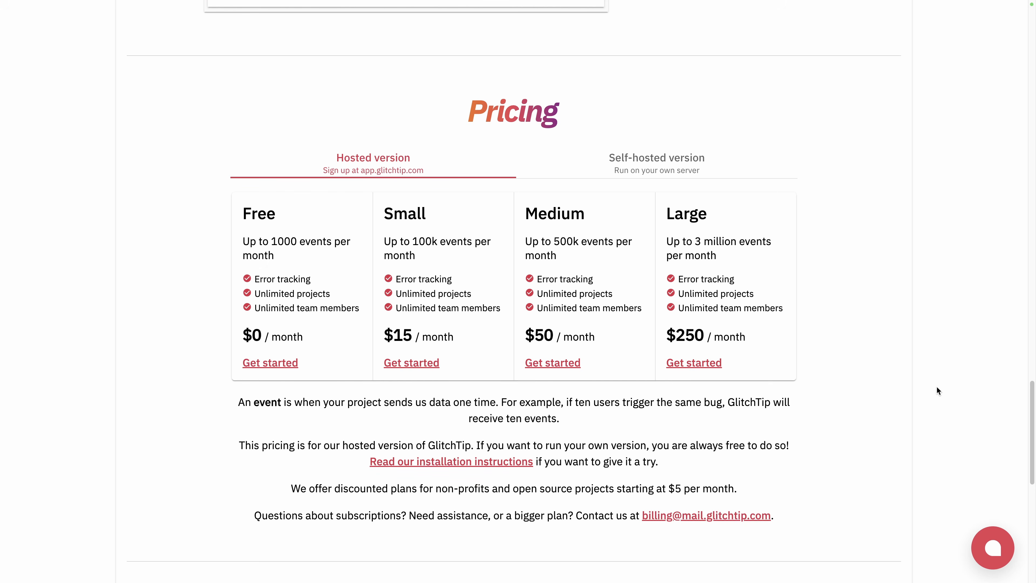
{"action": "left_click", "coordinate": [668, 169]}
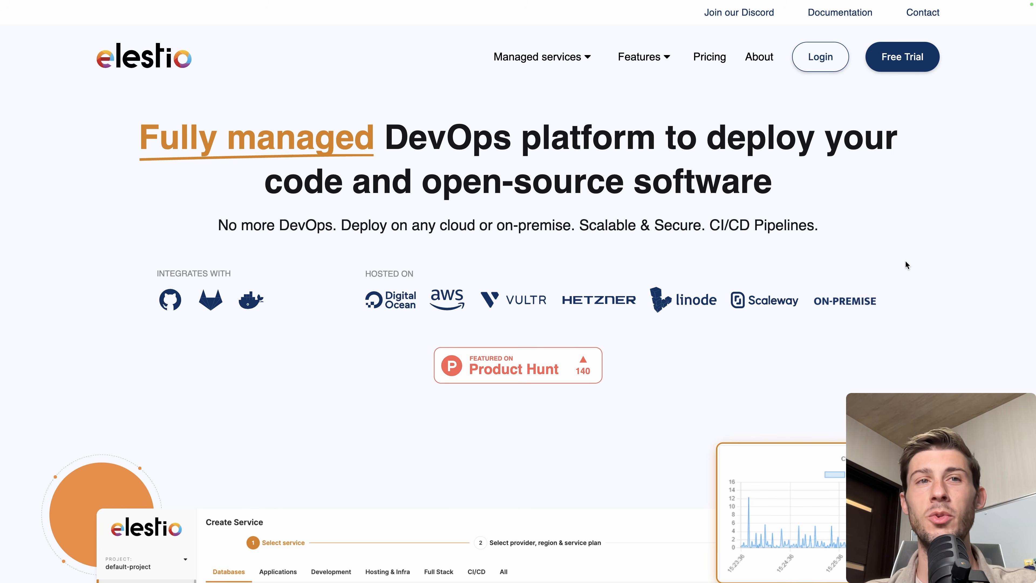
Log in to Elestio, start deploying a first service, and select GlitchTip from a search for gli
{"action": "left_click", "coordinate": [826, 60]}
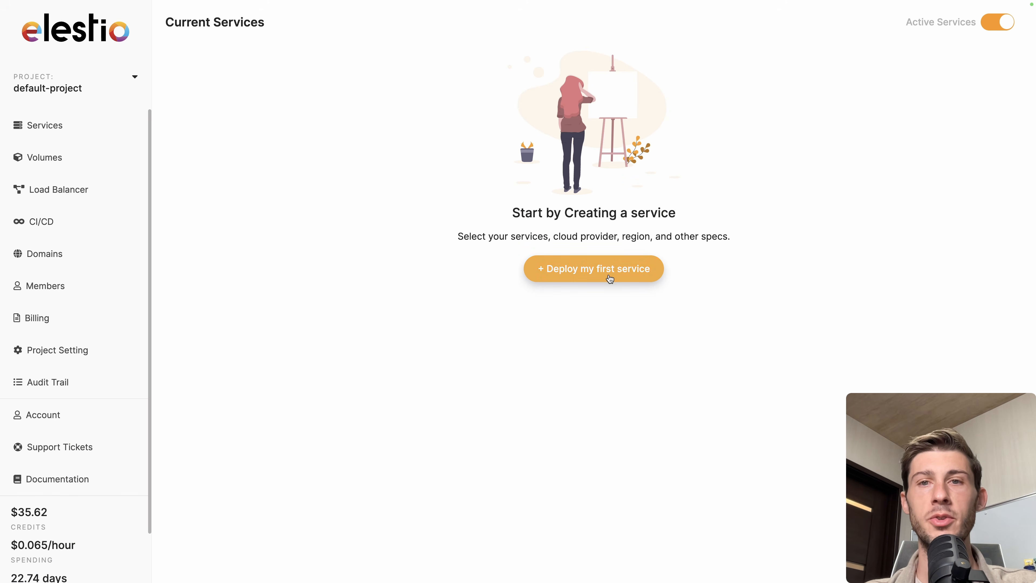
{"action": "left_click", "coordinate": [608, 272]}
{"action": "type", "text": "gli"}
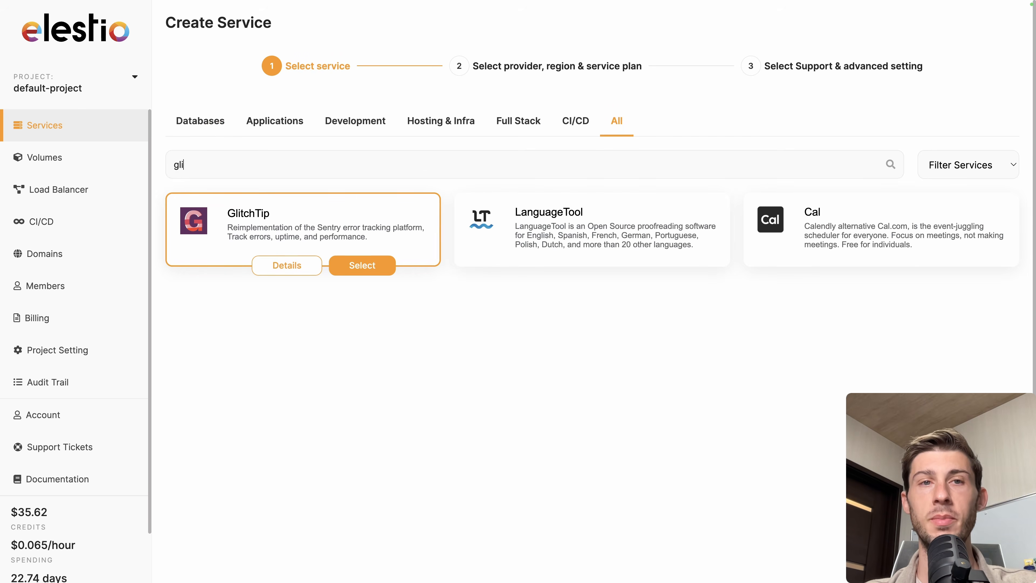
{"action": "left_click", "coordinate": [379, 266]}
Keep Hetzner, Falkenstein fsn1 and the SMALL-1C-2G plan, and continue to the support and advanced settings
{"action": "scroll", "coordinate": [379, 268], "scroll_direction": "down", "scroll_amount": 1}
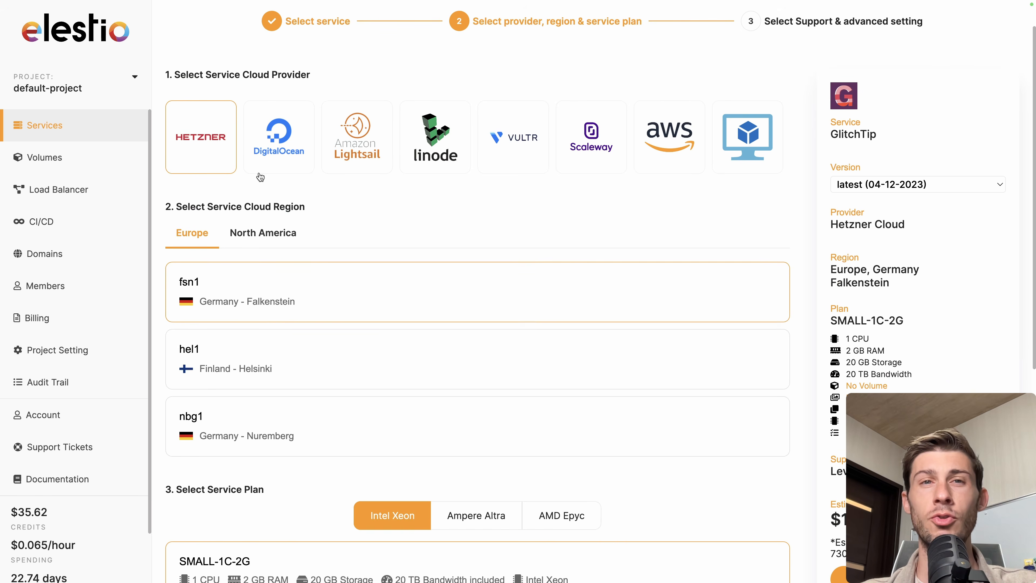
{"action": "scroll", "coordinate": [561, 308], "scroll_direction": "down", "scroll_amount": 6}
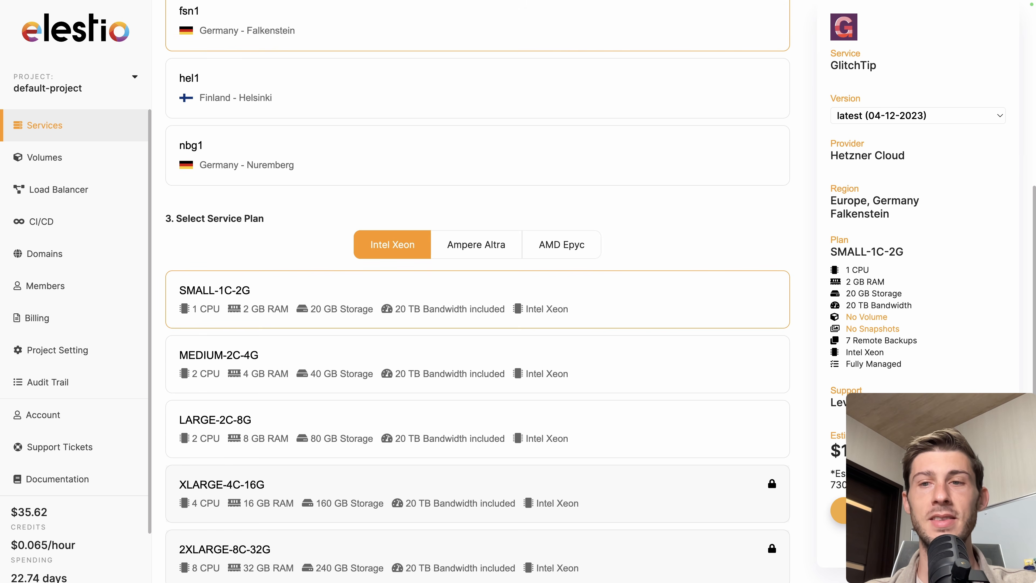
{"action": "left_click", "coordinate": [839, 511]}
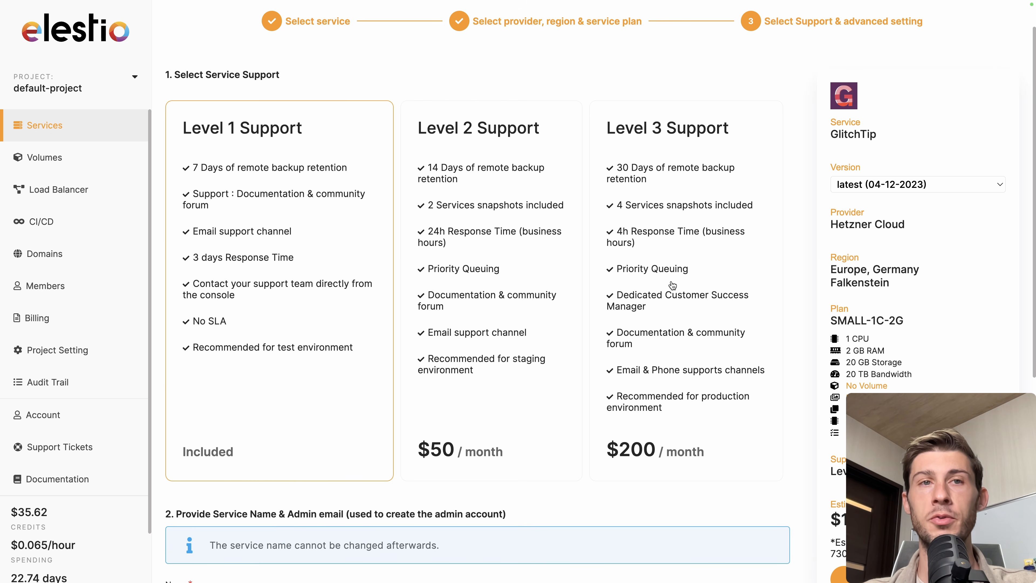
{"action": "scroll", "coordinate": [277, 392], "scroll_direction": "down", "scroll_amount": 3}
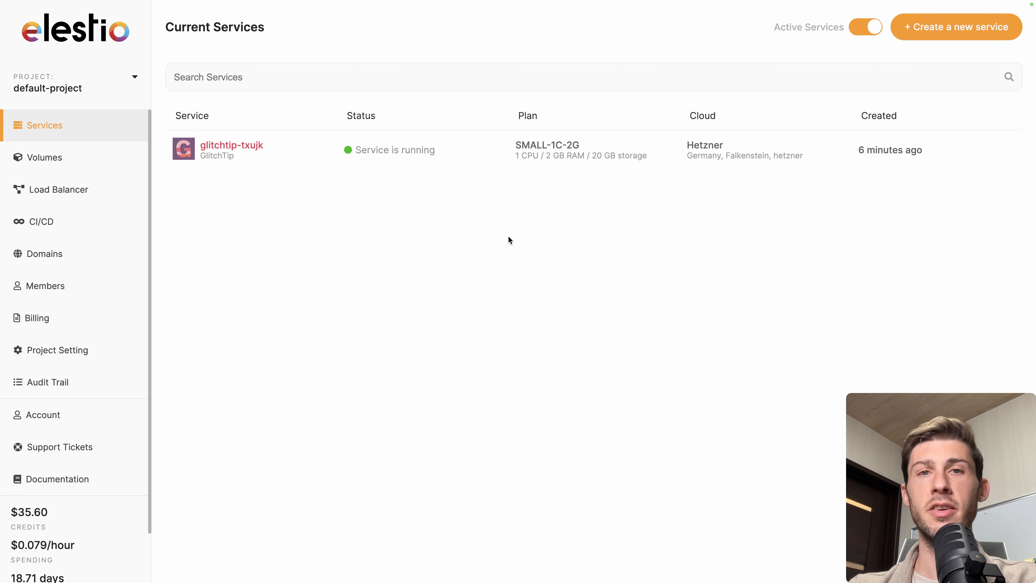
Open the deployed GlitchTip service, display its admin credentials, and copy the admin password
{"action": "left_click", "coordinate": [278, 157]}
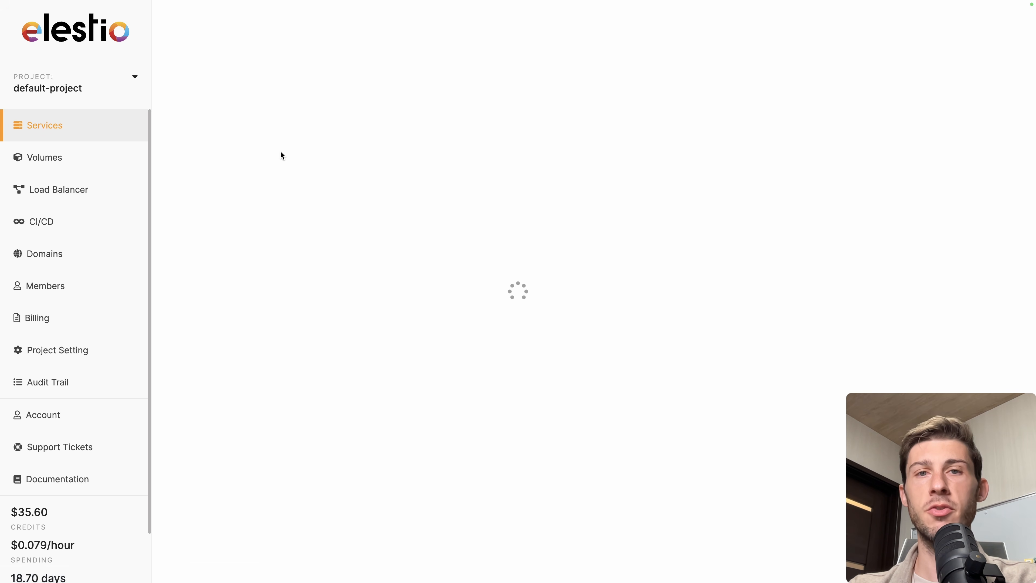
{"action": "left_click", "coordinate": [907, 208]}
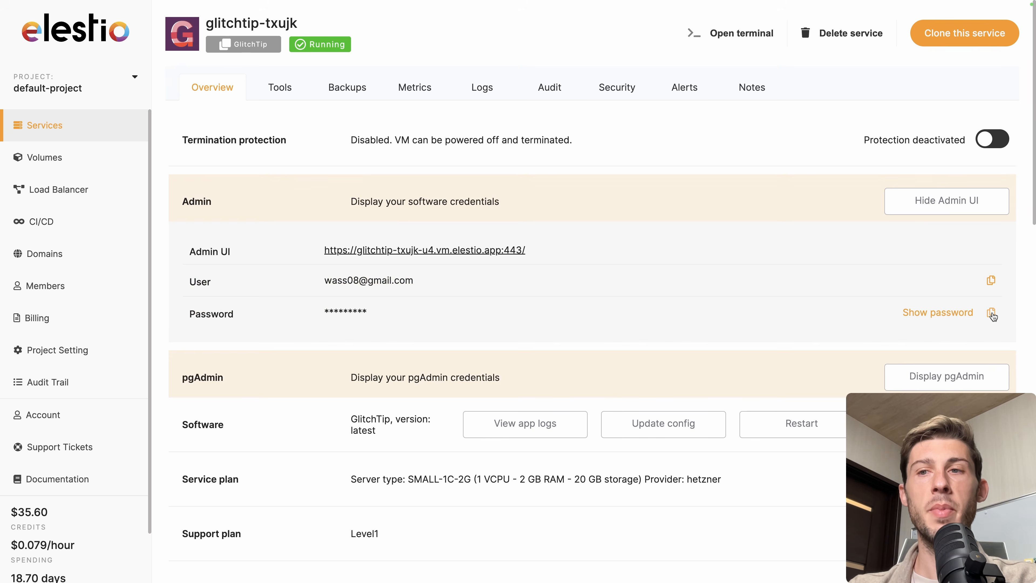
{"action": "left_click", "coordinate": [991, 312]}
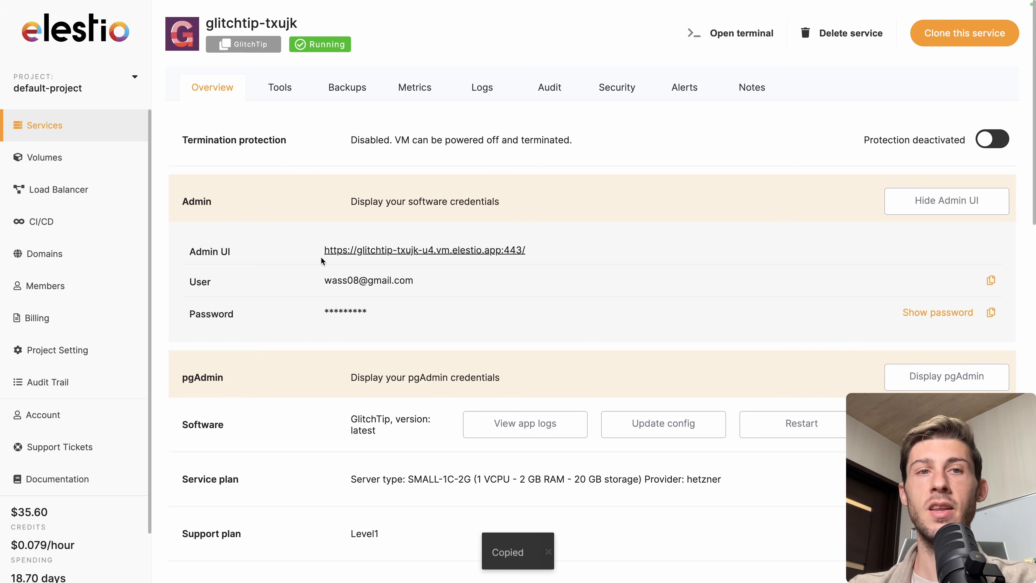
Open the admin UI and log in to GlitchTip with the admin e-mail and the pasted account password
{"action": "left_click", "coordinate": [383, 250]}
{"action": "left_click", "coordinate": [389, 250]}
{"action": "left_click", "coordinate": [501, 293]}
{"action": "key", "text": "super+v"}
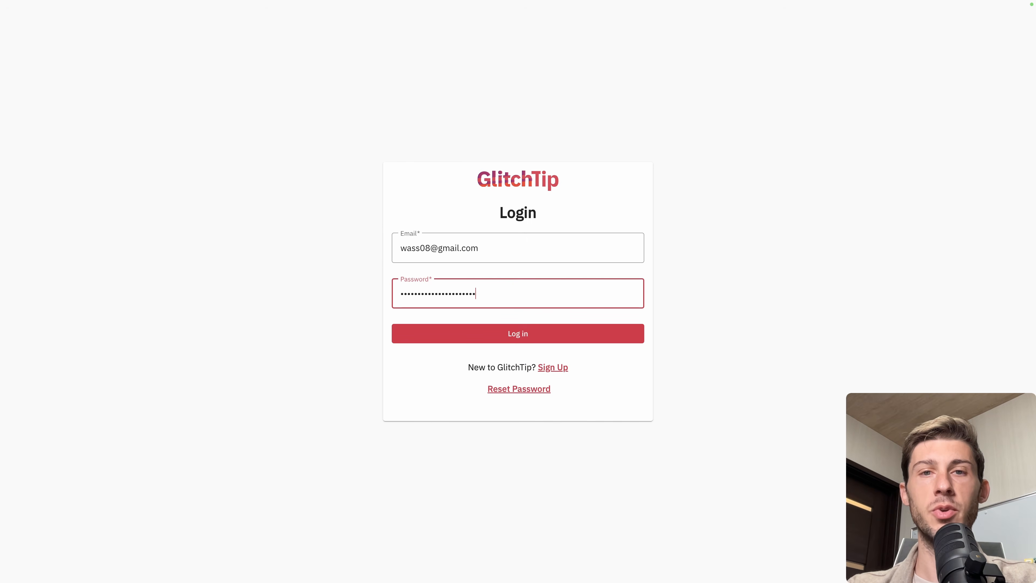
{"action": "left_click", "coordinate": [499, 332]}
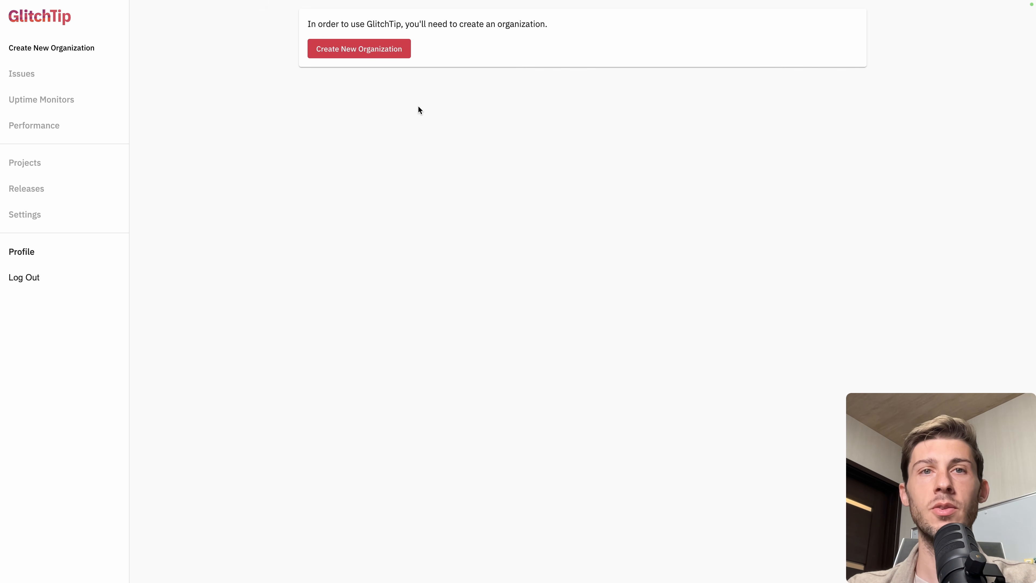
Create a new organization named Elestio
{"action": "left_click", "coordinate": [392, 60]}
{"action": "type", "text": "Elestio"}
{"action": "left_click", "coordinate": [510, 158]}
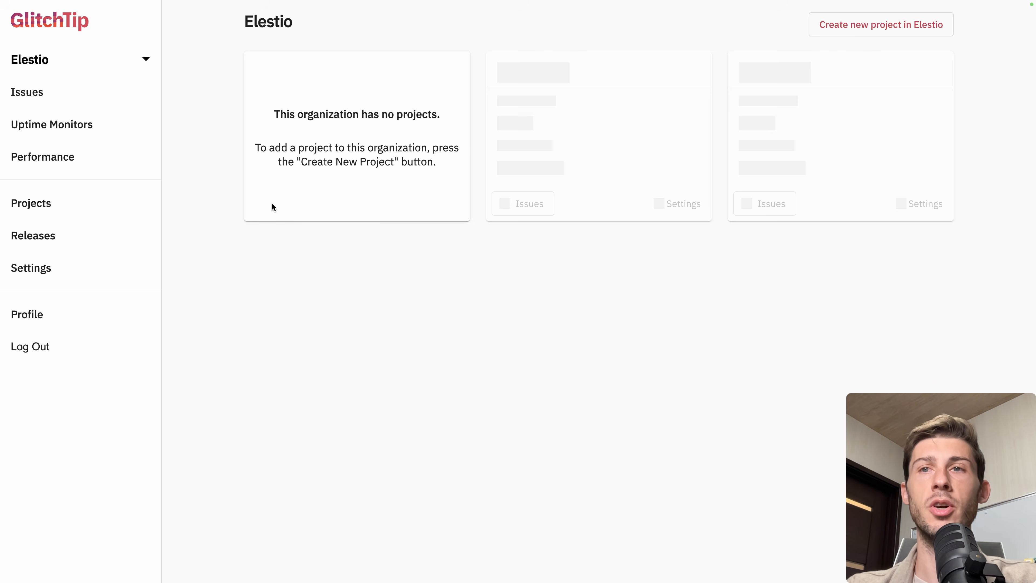
Start a new project, pick Next.js from the Browser platforms, and name it Demo app
{"action": "left_click", "coordinate": [891, 38]}
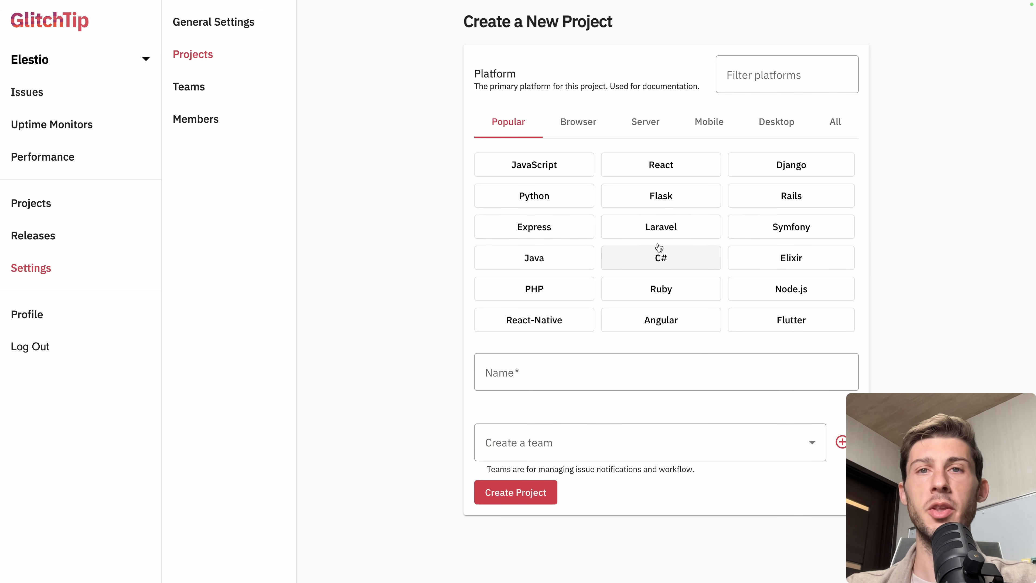
{"action": "left_click", "coordinate": [594, 130]}
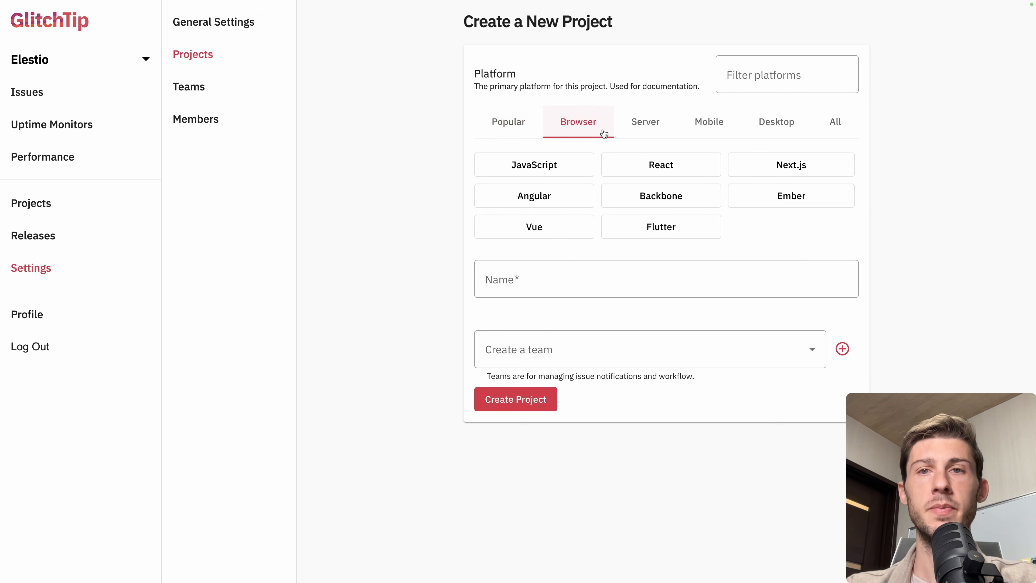
{"action": "left_click", "coordinate": [645, 122]}
{"action": "left_click", "coordinate": [703, 134]}
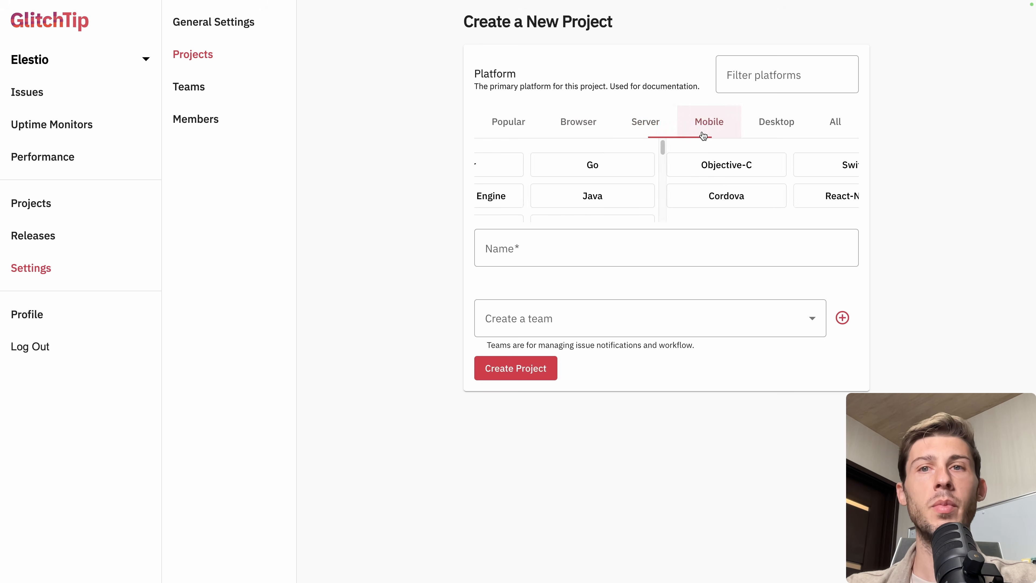
{"action": "left_click", "coordinate": [768, 124]}
{"action": "left_click", "coordinate": [586, 131]}
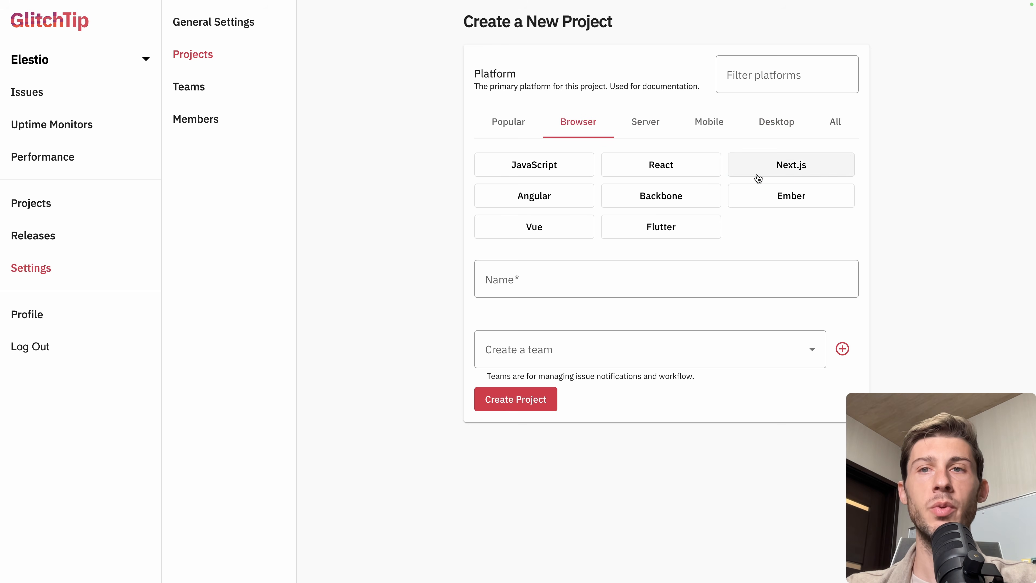
{"action": "left_click", "coordinate": [800, 171]}
{"action": "left_click", "coordinate": [664, 280]}
{"action": "type", "text": "Demo app"}
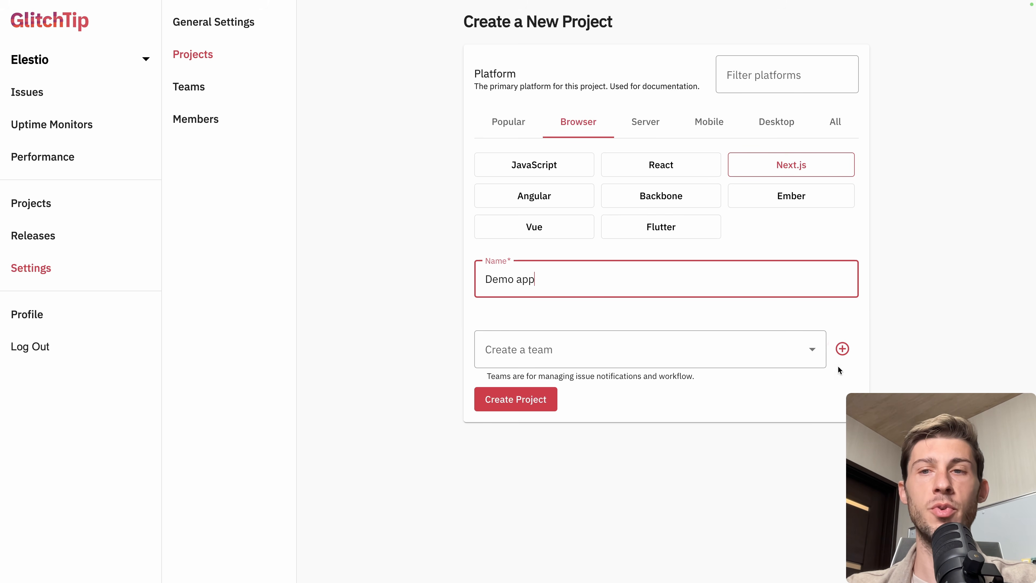
Create a new team with slug dev and create the project
{"action": "left_click", "coordinate": [842, 348]}
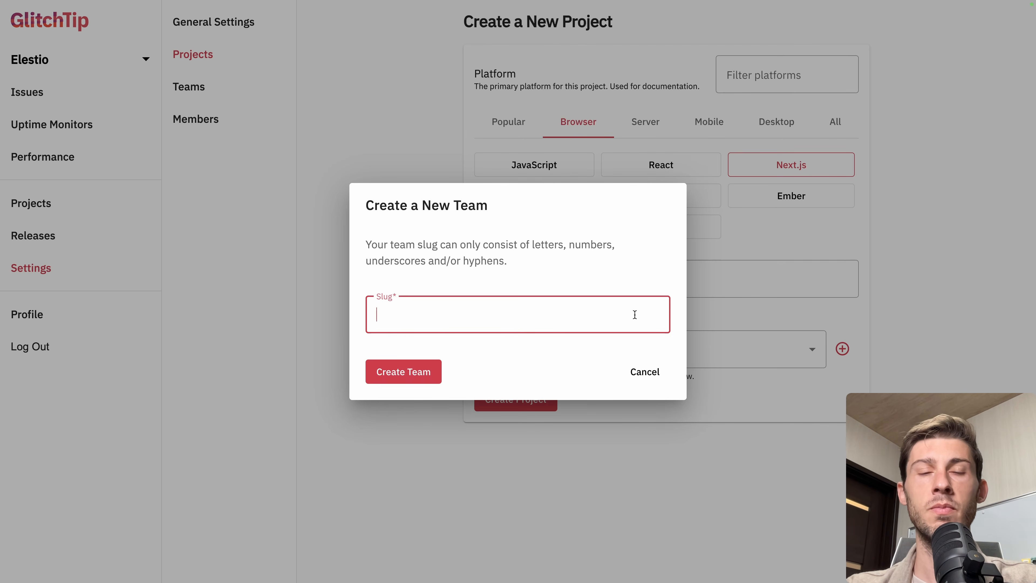
{"action": "type", "text": "dev"}
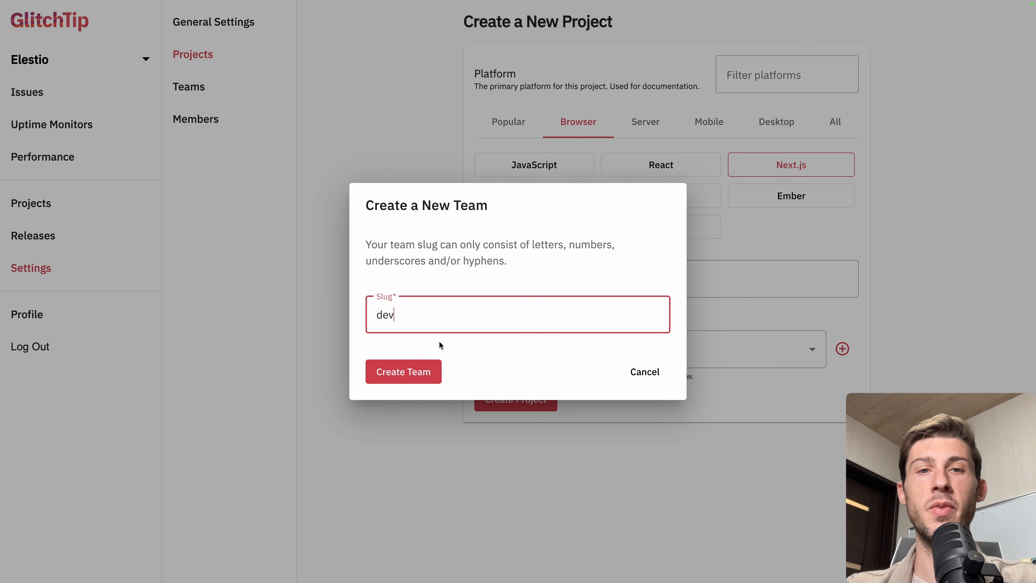
{"action": "left_click", "coordinate": [417, 370]}
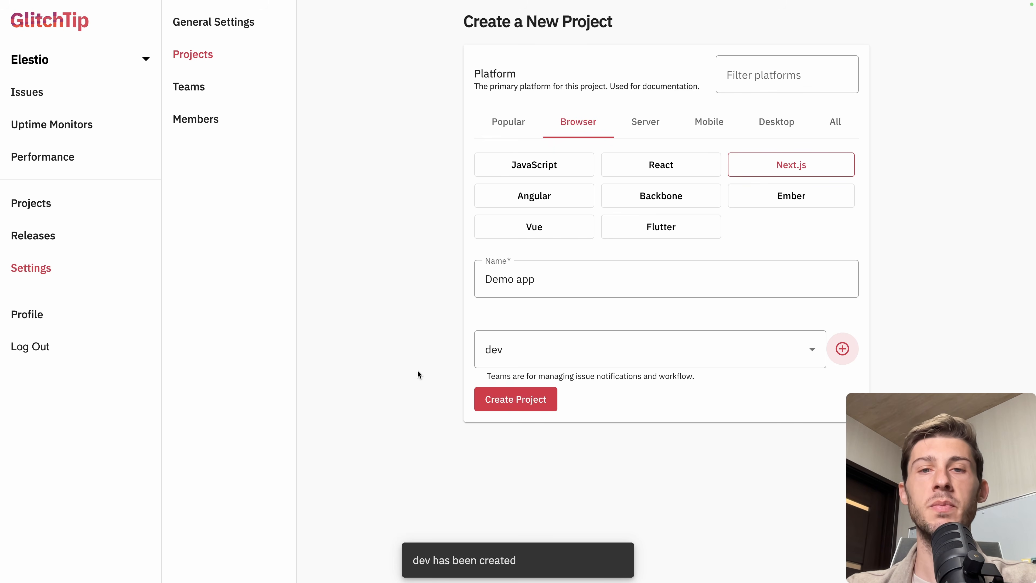
{"action": "left_click", "coordinate": [512, 398]}
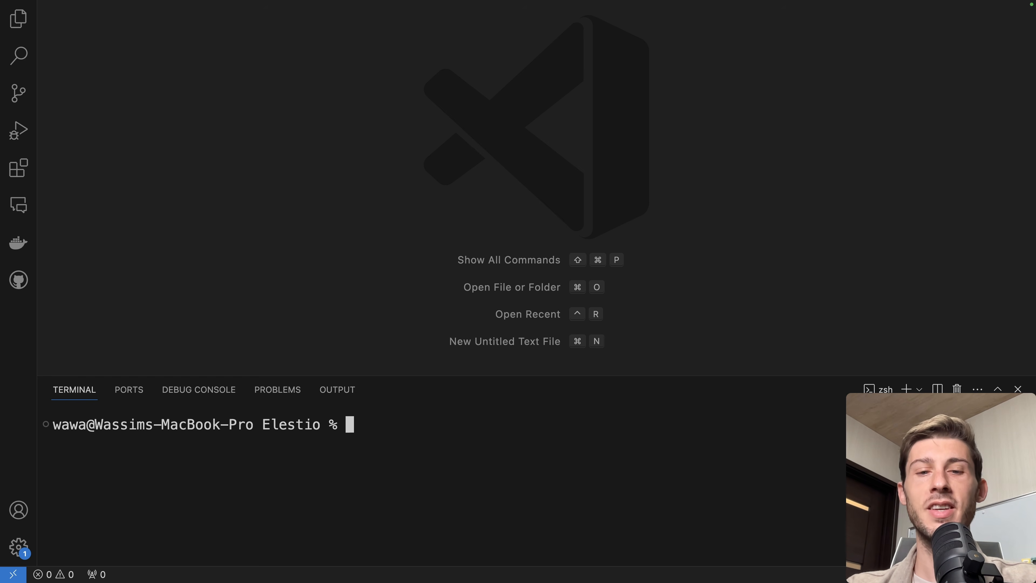
Scaffold a Next.js app with npx create-next-app in the terminal, naming the project demo-glitchtip
{"action": "type", "text": "npx cre"}
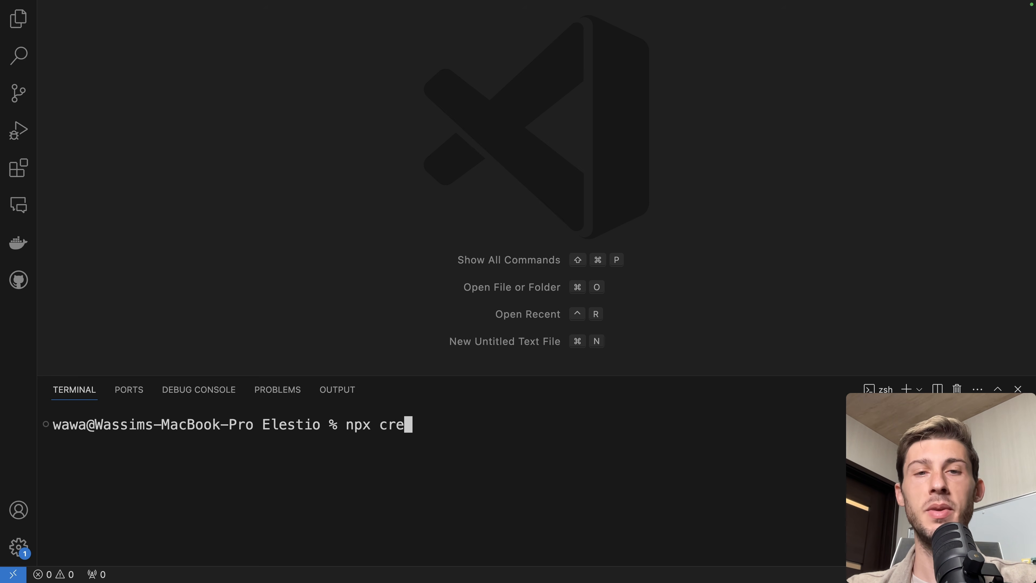
{"action": "type", "text": "ate-next-app"}
{"action": "key", "text": "Return"}
{"action": "type", "text": "demo-lit"}
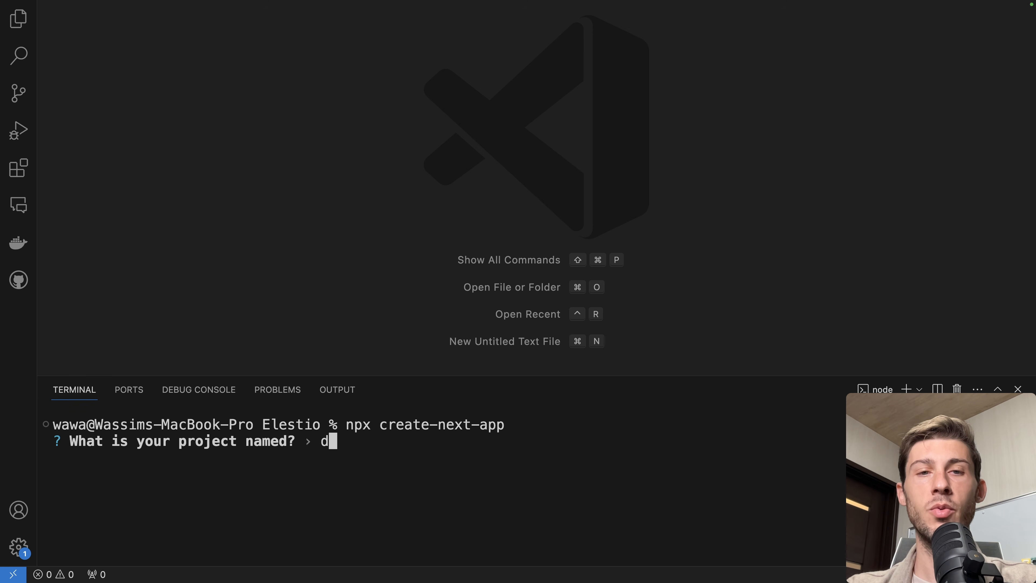
{"action": "key", "text": "BackSpace"}
{"action": "key", "text": "BackSpace"}
{"action": "key", "text": "BackSpace"}
{"action": "type", "text": "glitchtip"}
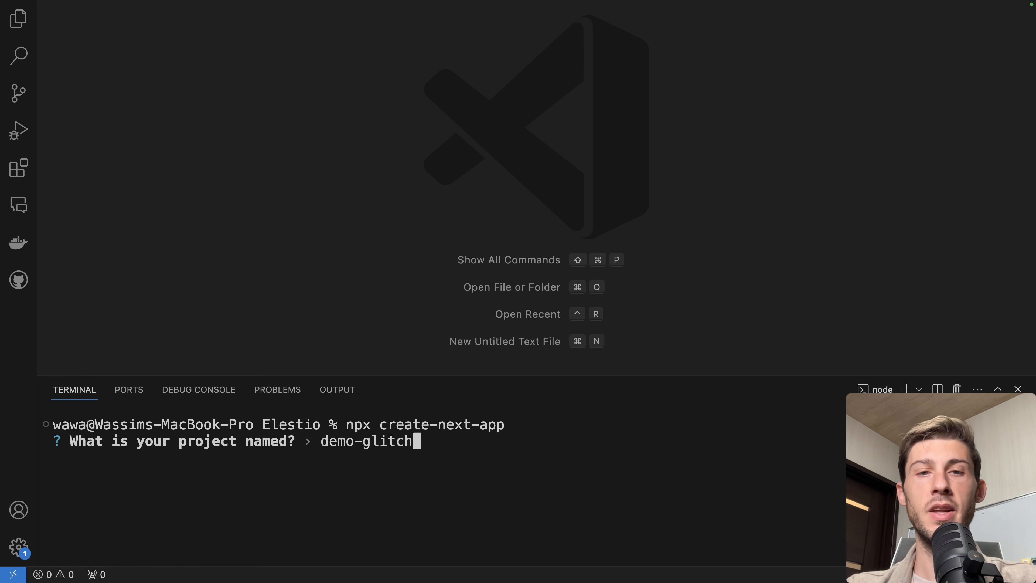
{"action": "key", "text": "Return"}
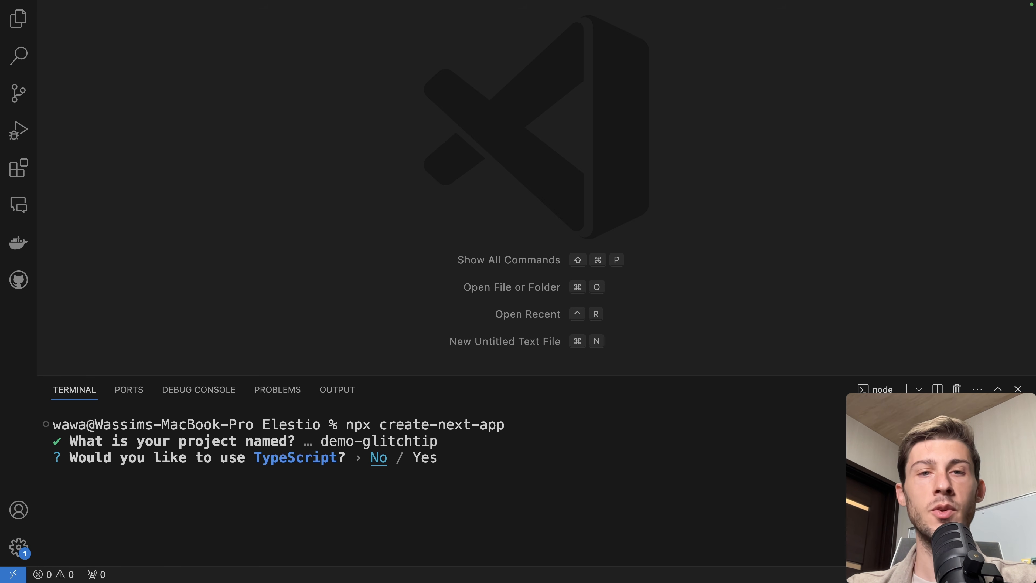
Accept the default answers for the remaining setup prompts, including Tailwind CSS
{"action": "key", "text": "Return"}
{"action": "key", "text": "Return"}
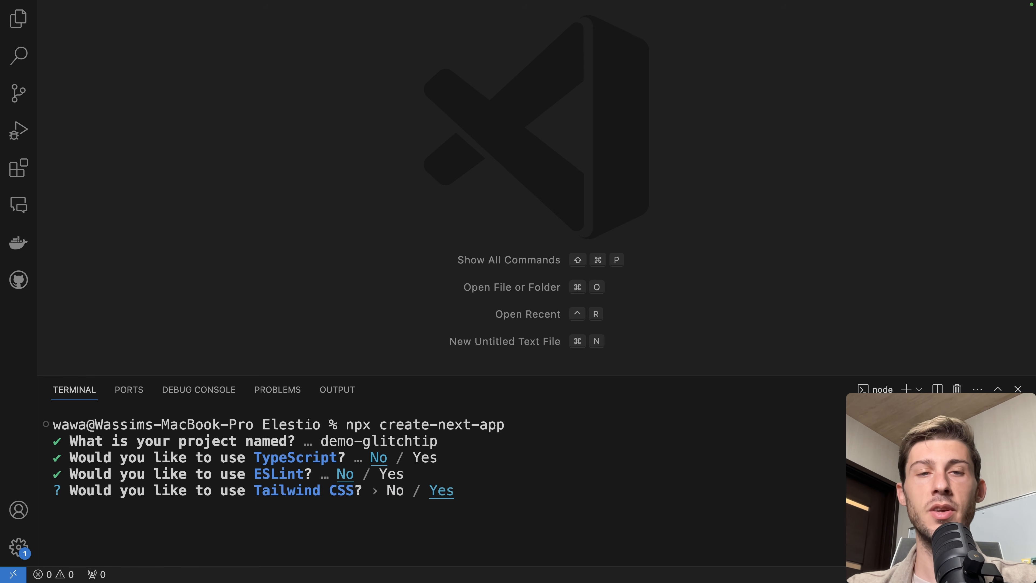
{"action": "key", "text": "Return"}
{"action": "key", "text": "Return"}
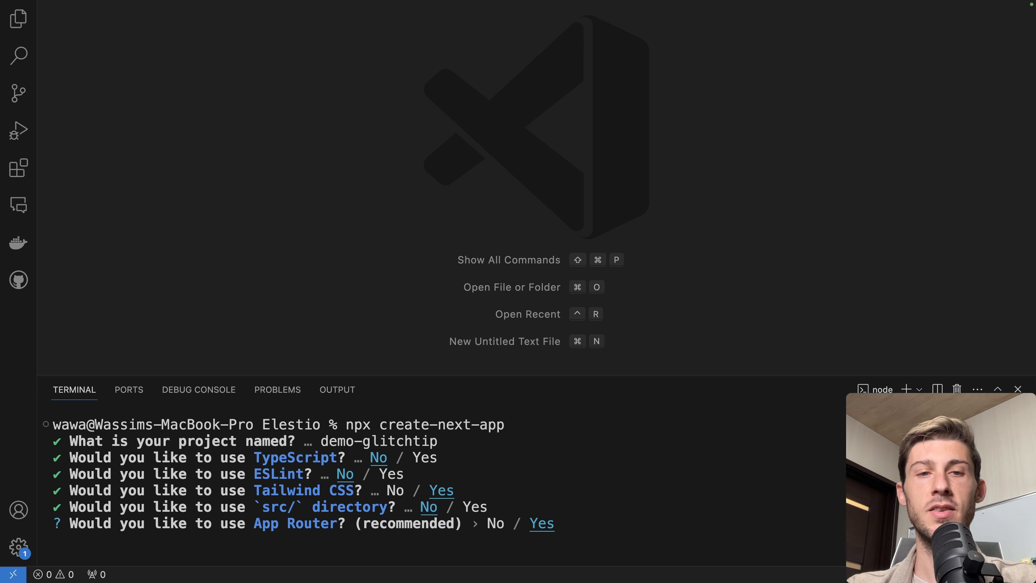
{"action": "key", "text": "Return"}
{"action": "key", "text": "Return"}
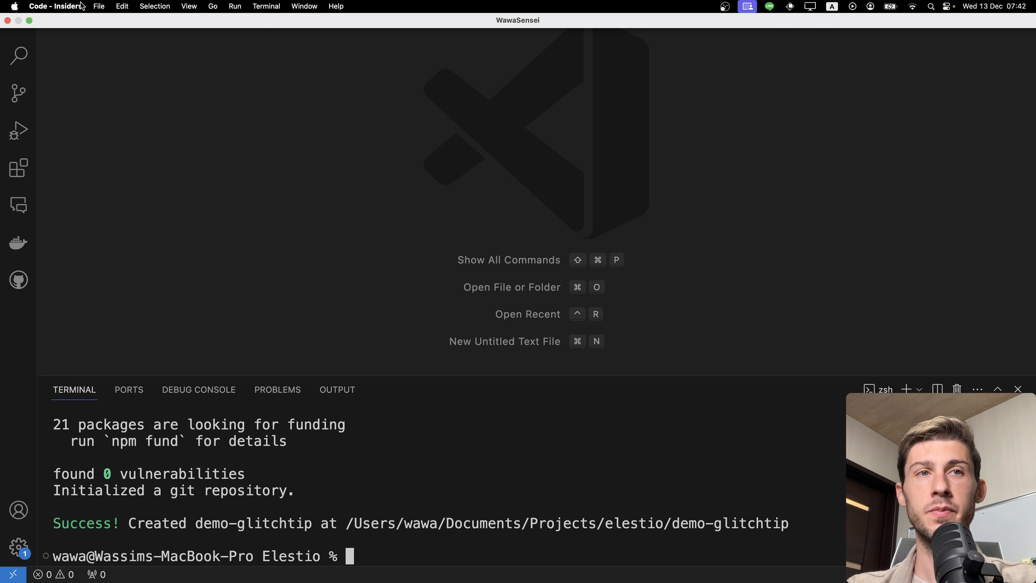
Open the demo-glitchtip folder in the editor and start the development server with npm run dev
{"action": "left_click", "coordinate": [98, 6]}
{"action": "left_click", "coordinate": [115, 76]}
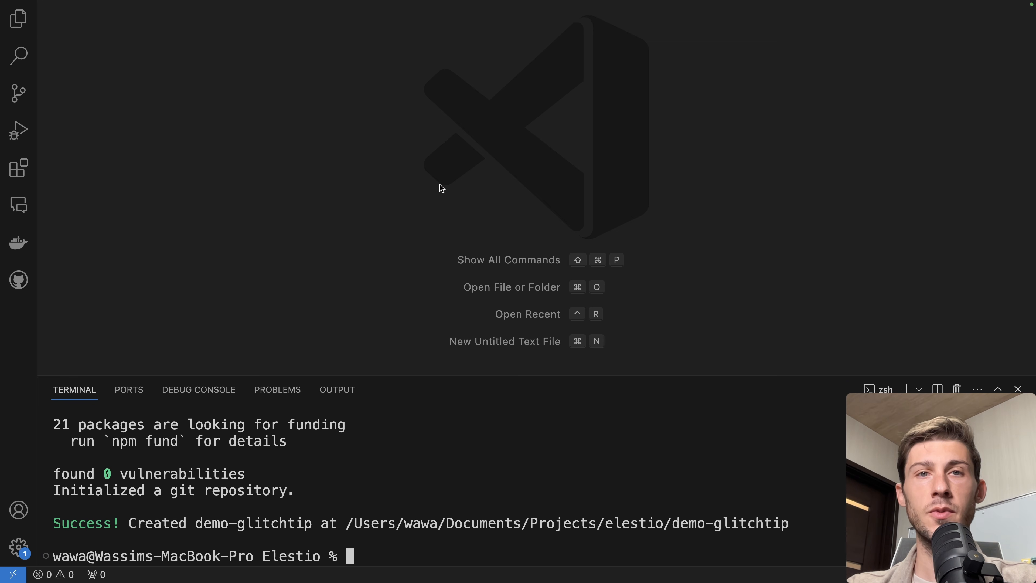
{"action": "type", "text": "npm run dev"}
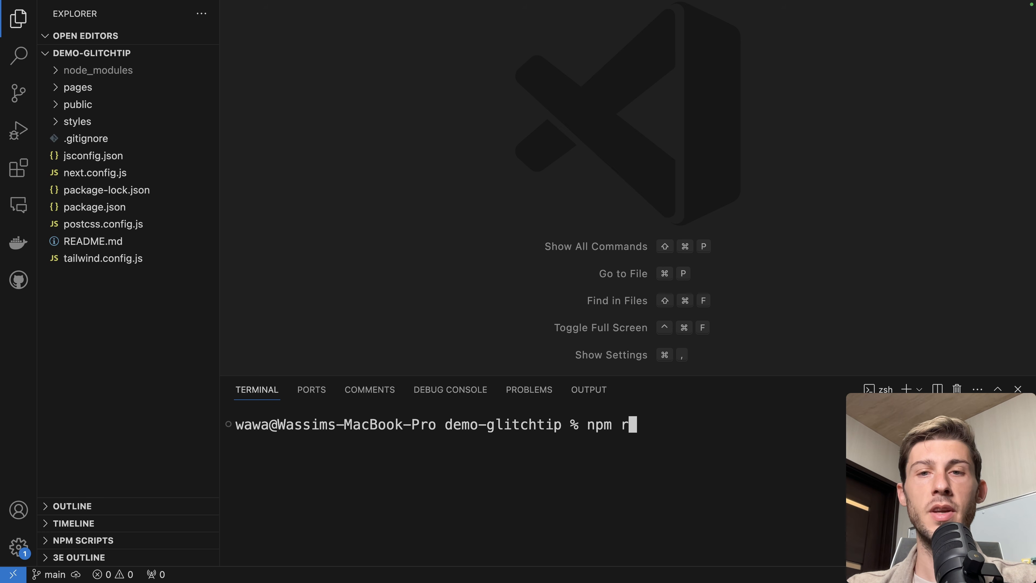
{"action": "key", "text": "Return"}
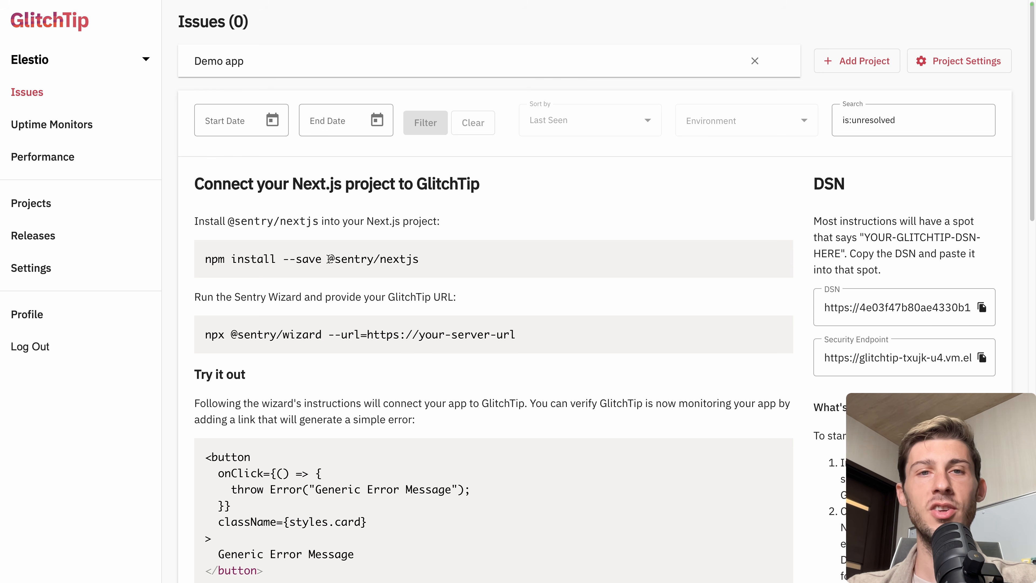
{"action": "left_click_drag", "start_coordinate": [328, 252], "coordinate": [409, 261]}
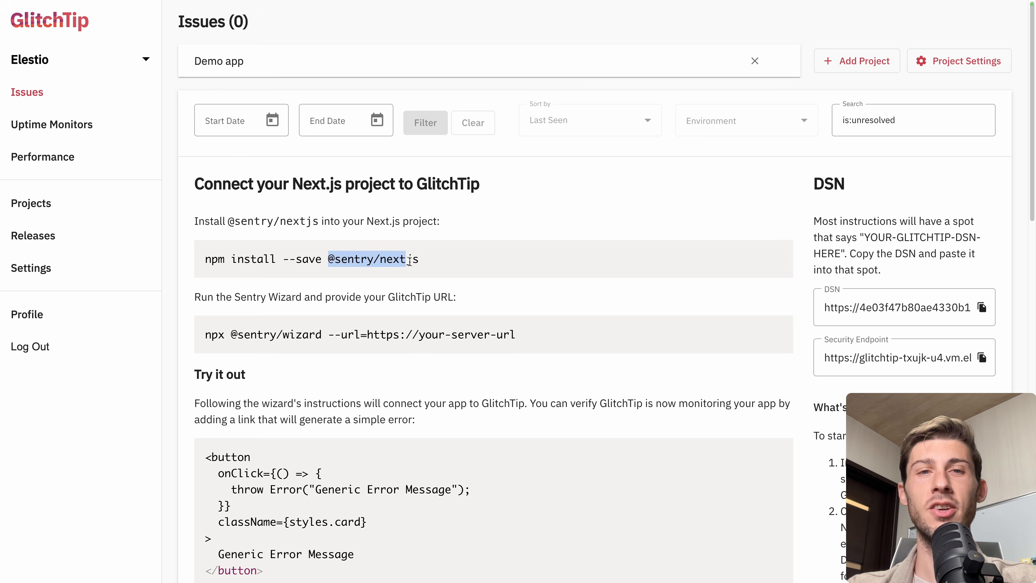
{"action": "left_click", "coordinate": [435, 261]}
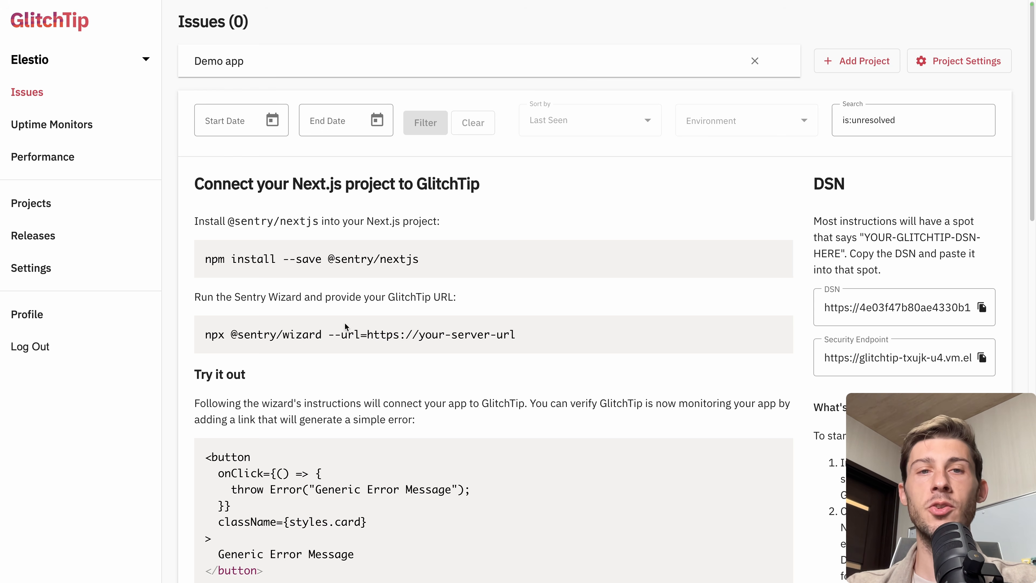
{"action": "left_click_drag", "start_coordinate": [330, 335], "coordinate": [517, 338]}
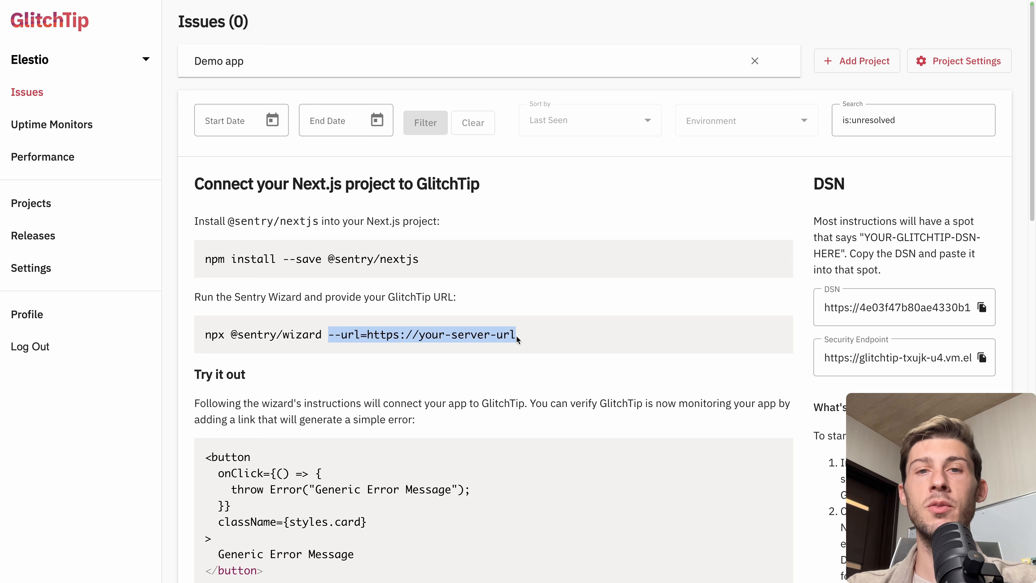
{"action": "left_click", "coordinate": [517, 339]}
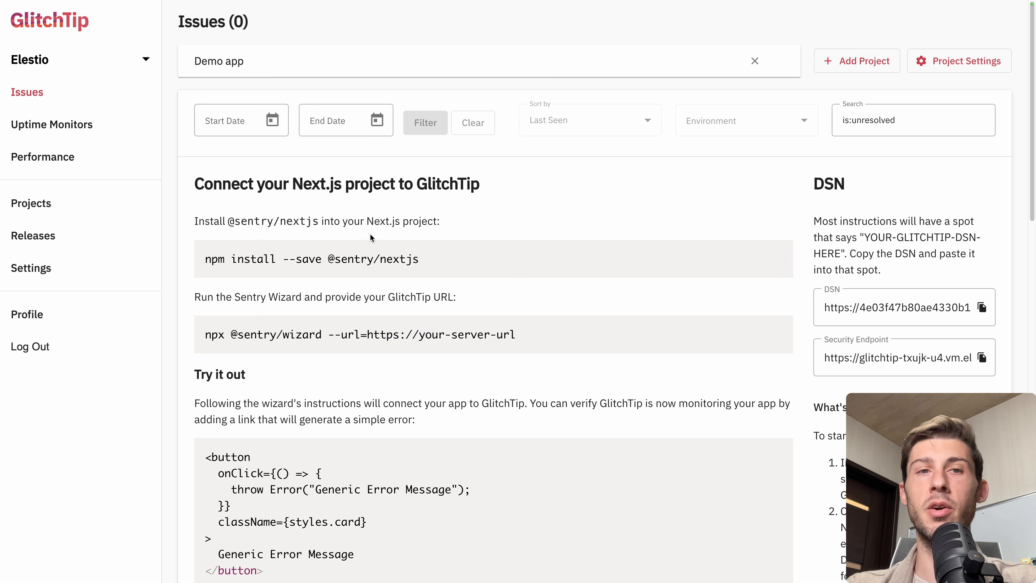
{"action": "left_click_drag", "start_coordinate": [232, 259], "coordinate": [208, 259]}
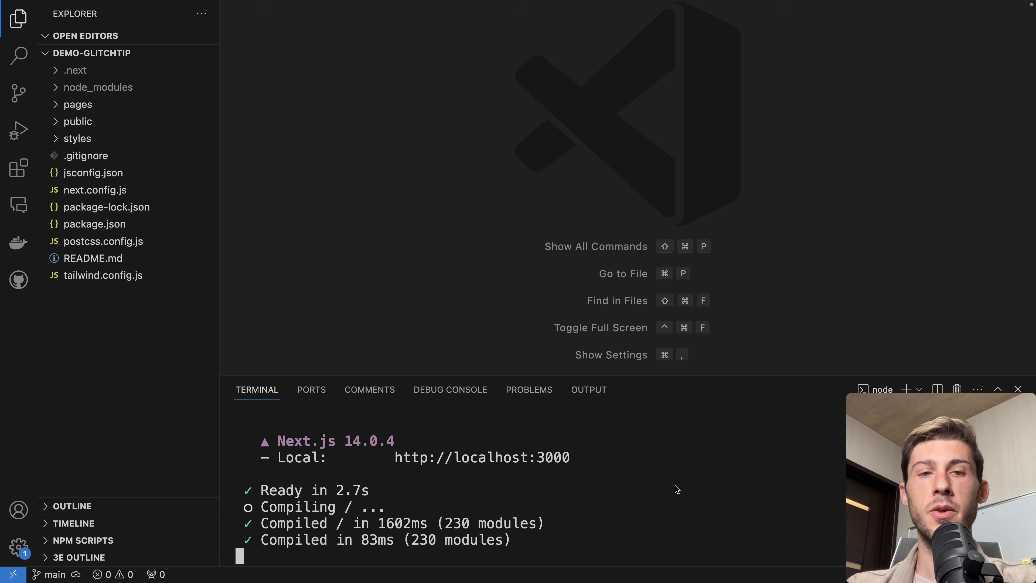
{"action": "key", "text": "ctrl+c"}
{"action": "key", "text": "super+v"}
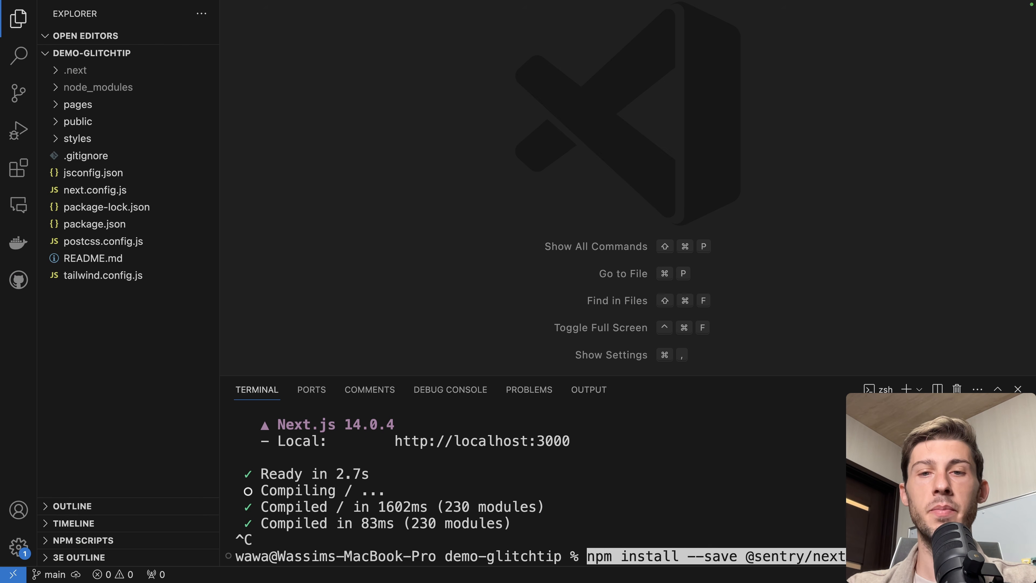
{"action": "key", "text": "Return"}
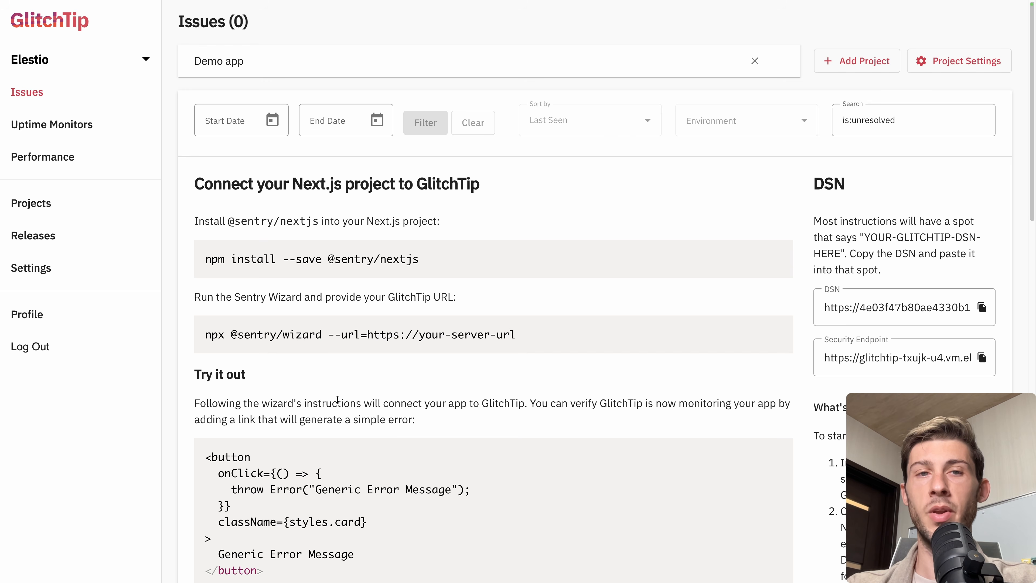
{"action": "left_click_drag", "start_coordinate": [204, 335], "coordinate": [365, 334]}
{"action": "key", "text": "super+v"}
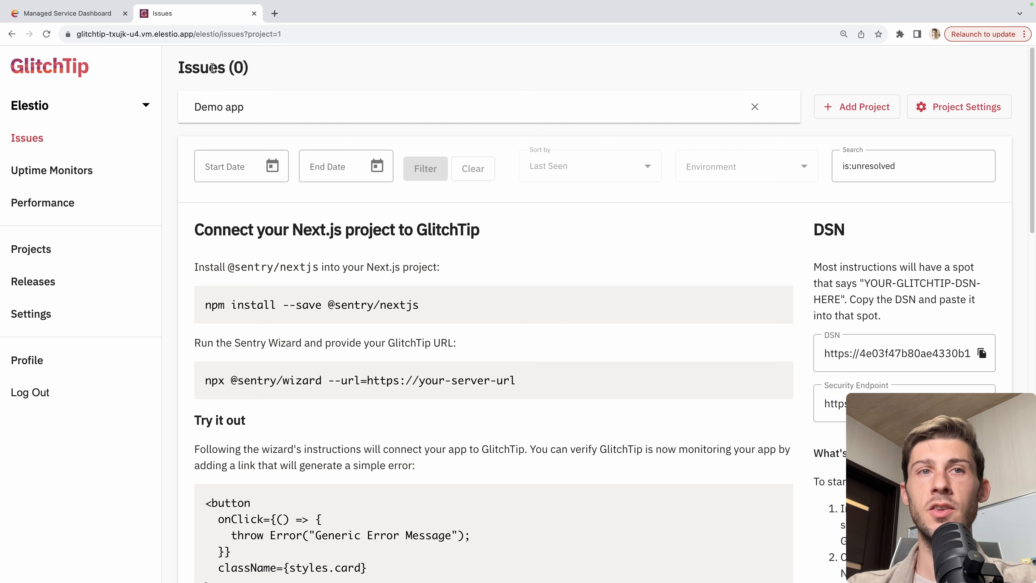
{"action": "left_click_drag", "start_coordinate": [192, 32], "coordinate": [49, 34]}
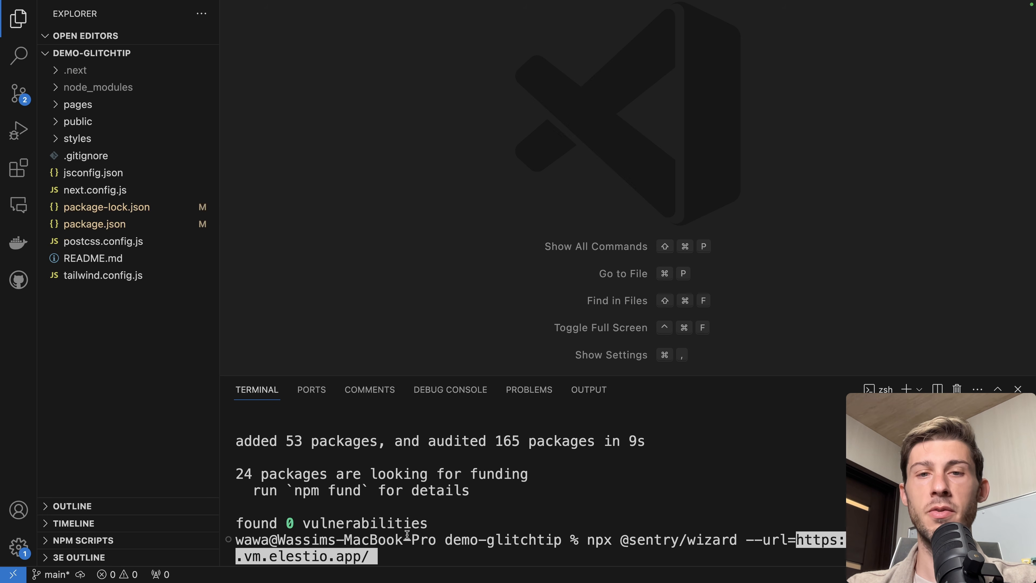
{"action": "key", "text": "Return"}
Choose Next.js as the wizard's platform and continue despite the uncommitted files
{"action": "key", "text": "Down"}
{"action": "key", "text": "Down"}
{"action": "key", "text": "Down"}
{"action": "key", "text": "Down"}
{"action": "key", "text": "Down"}
{"action": "key", "text": "Return"}
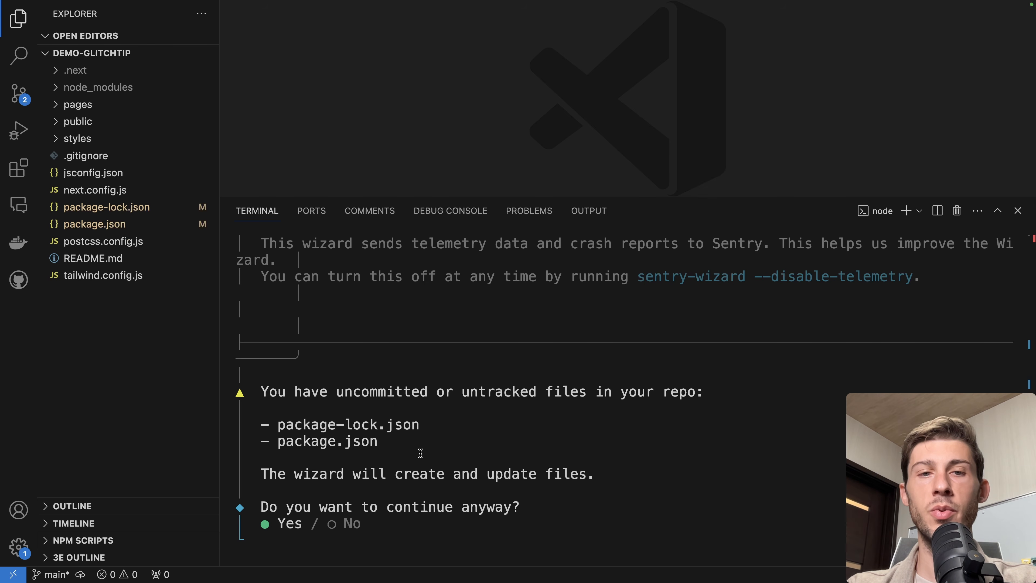
{"action": "key", "text": "Return"}
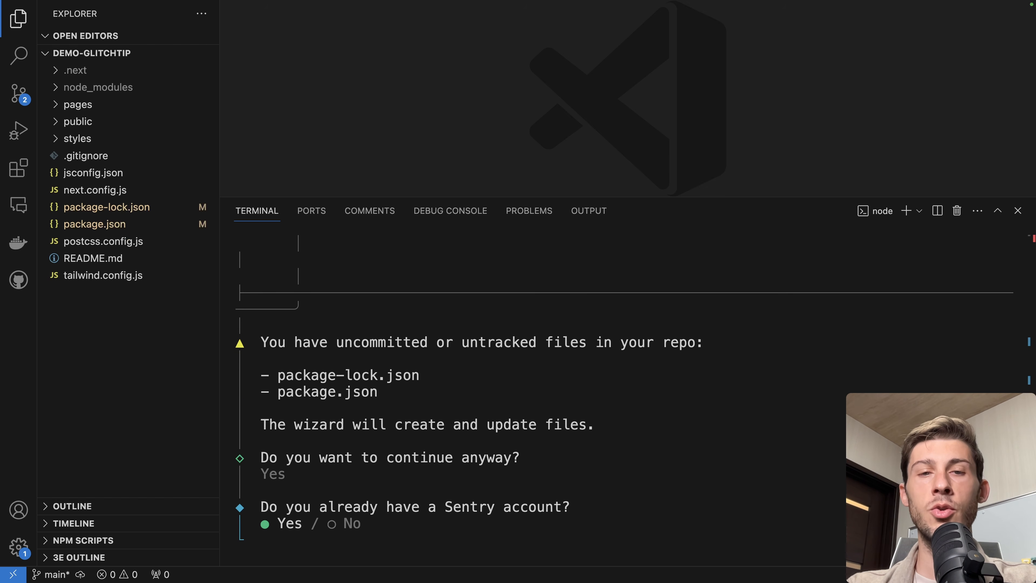
Answer No to having a Sentry account, sign in through the GlitchTip browser page, and select the elestio/demo-app project
{"action": "key", "text": "Right"}
{"action": "key", "text": "Return"}
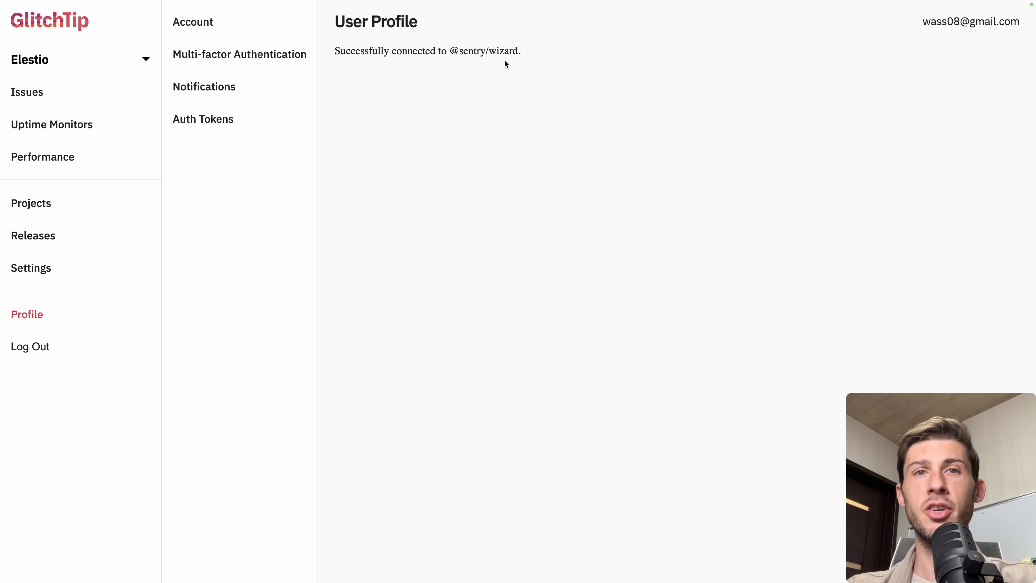
{"action": "left_click_drag", "start_coordinate": [329, 57], "coordinate": [547, 59]}
{"action": "left_click", "coordinate": [547, 59]}
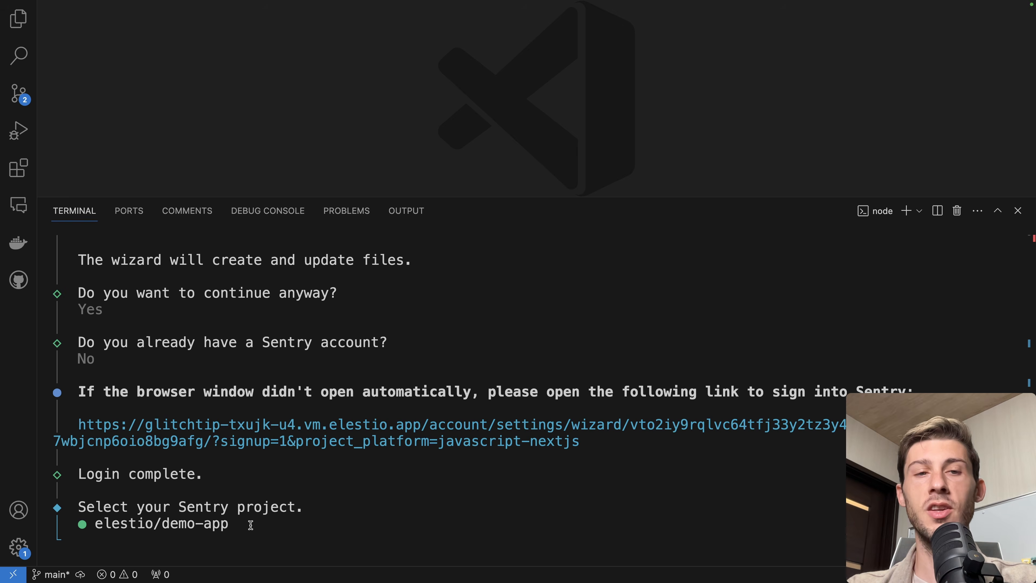
{"action": "key", "text": "Return"}
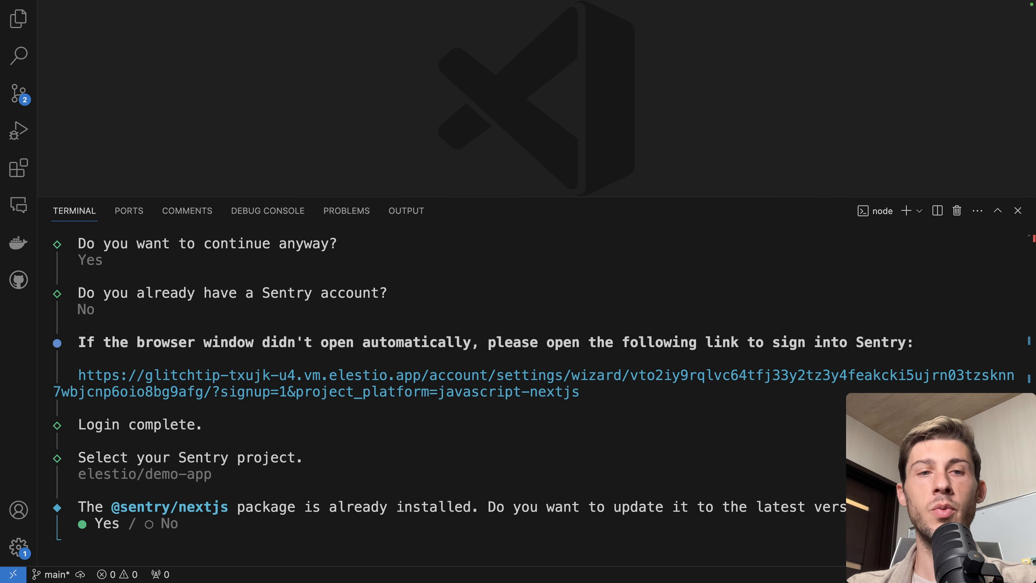
{"action": "key", "text": "Return"}
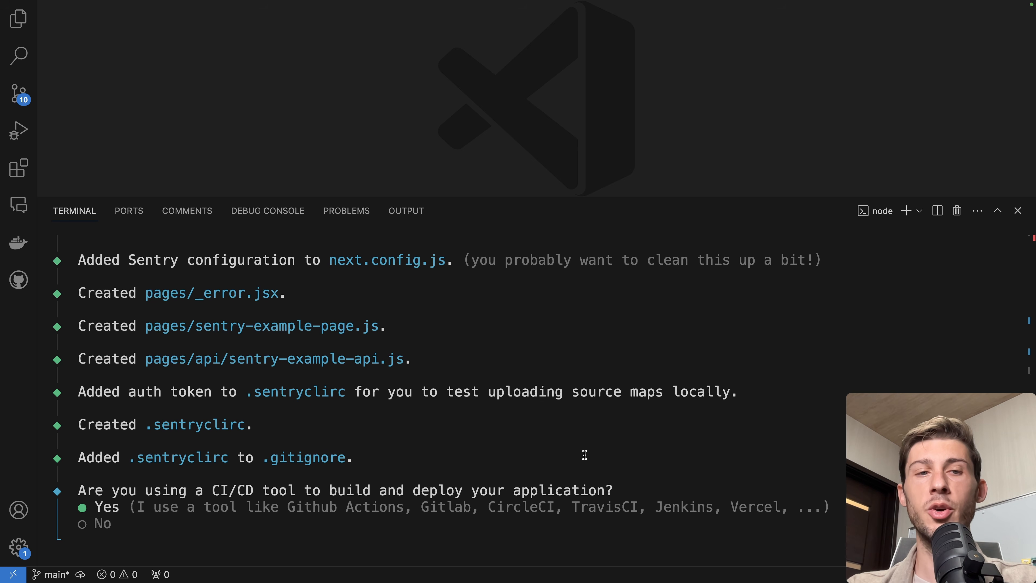
{"action": "key", "text": "Down"}
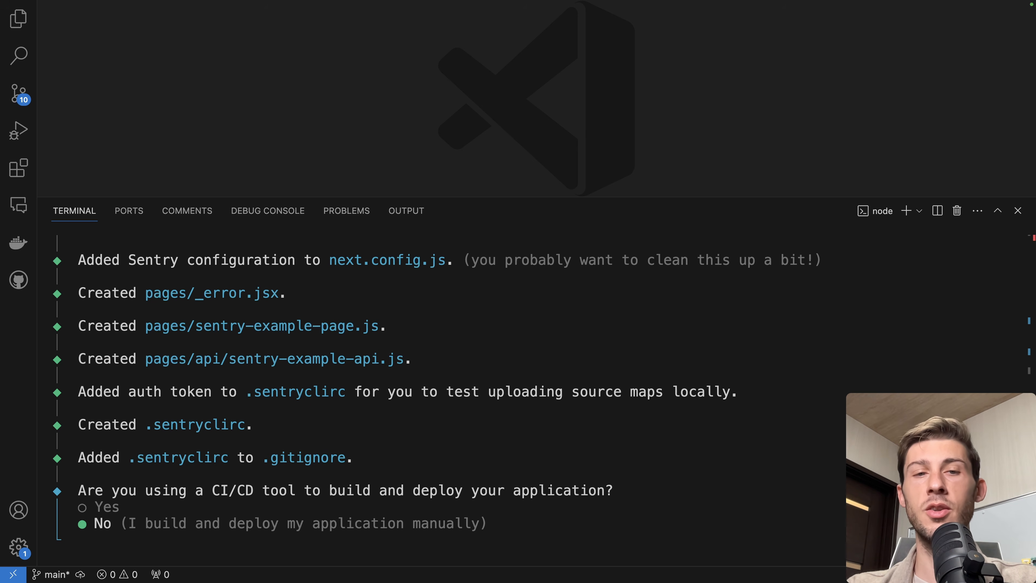
{"action": "key", "text": "Return"}
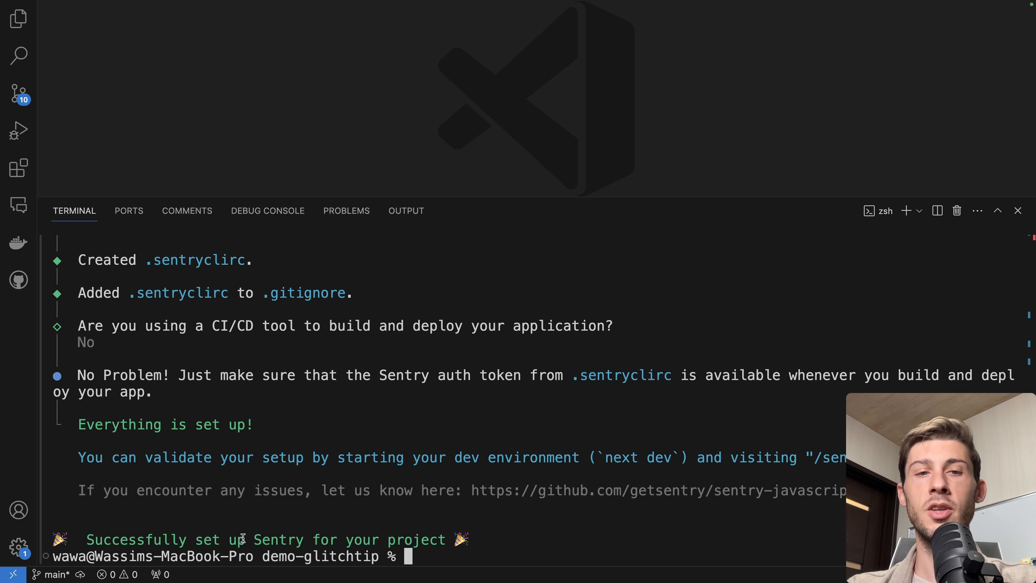
Restart the development server with npm run dev and hide the terminal panel
{"action": "left_click_drag", "start_coordinate": [251, 538], "coordinate": [304, 536]}
{"action": "left_click", "coordinate": [303, 534]}
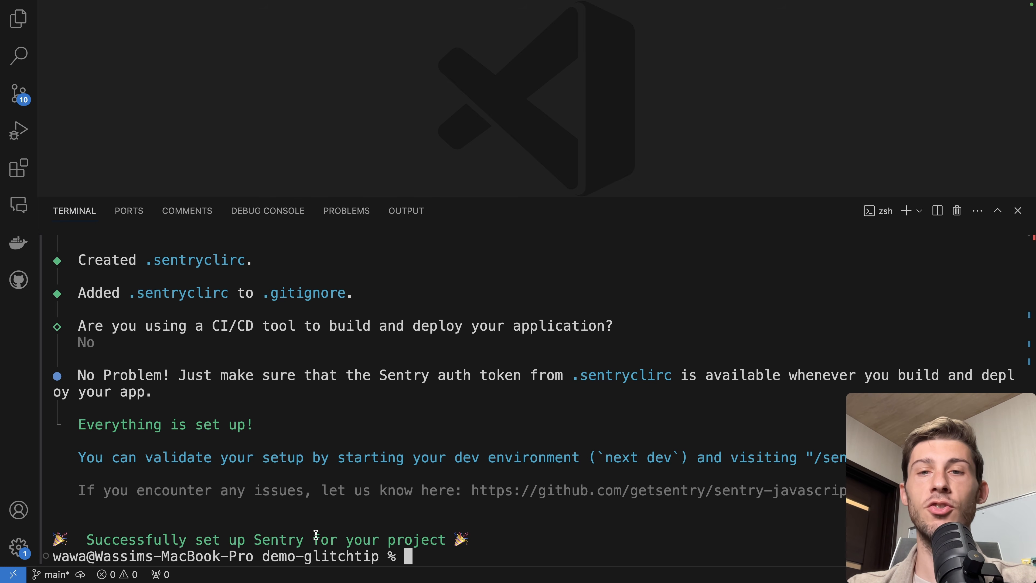
{"action": "left_click_drag", "start_coordinate": [814, 457], "coordinate": [850, 457]}
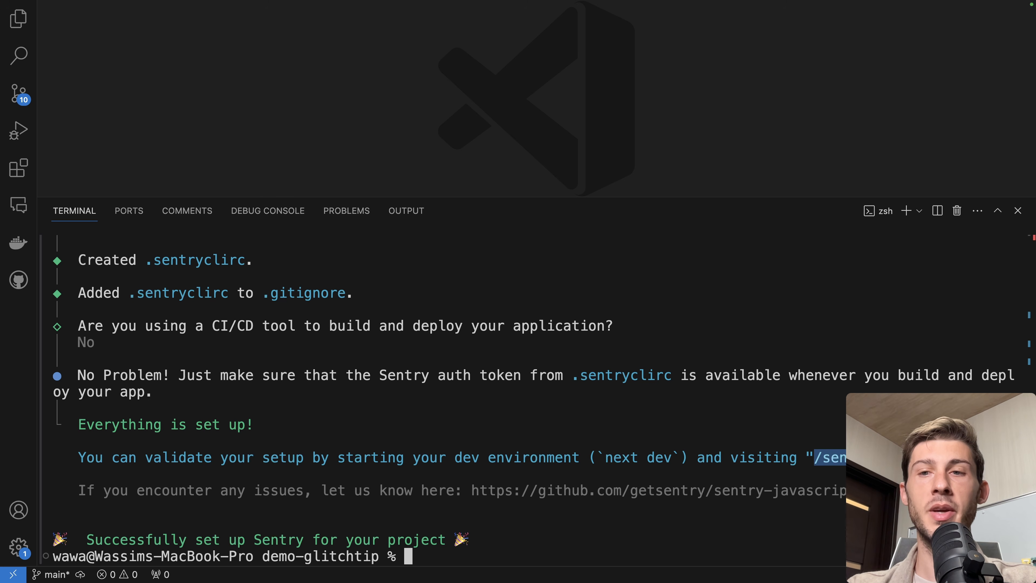
{"action": "type", "text": "npm run dev"}
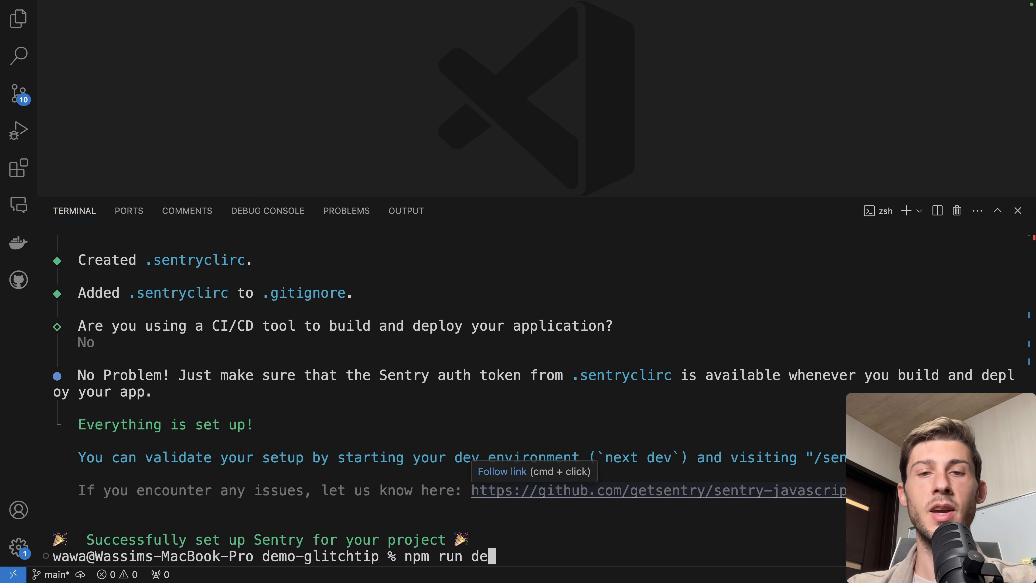
{"action": "key", "text": "Return"}
{"action": "key", "text": "super+j"}
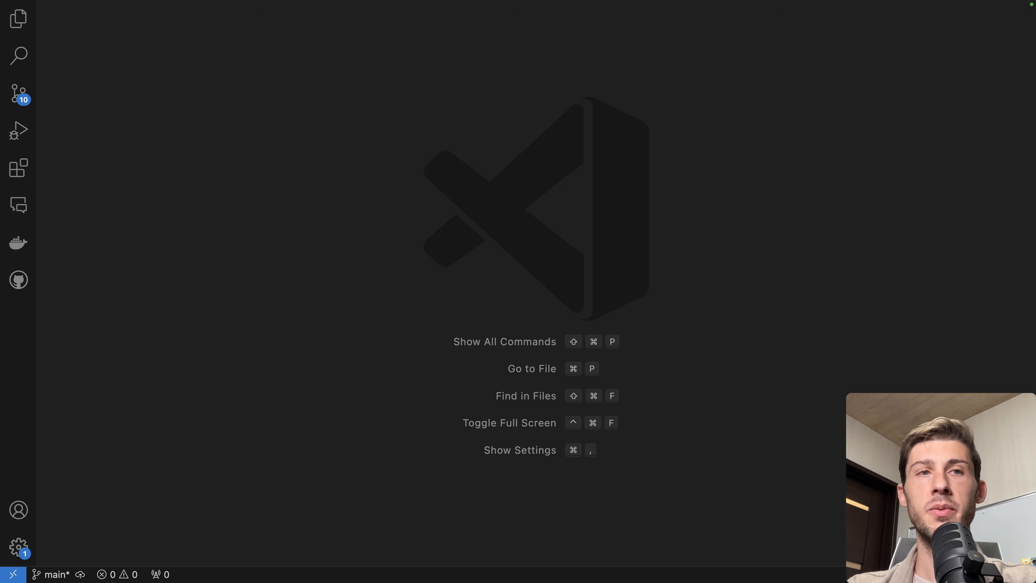
Open localhost:3000/sentry-example-page in the browser's local app tab
{"action": "key", "text": "super+Tab"}
{"action": "left_click", "coordinate": [194, 35]}
{"action": "left_click", "coordinate": [224, 36]}
{"action": "type", "text": "/sentry-example-page"}
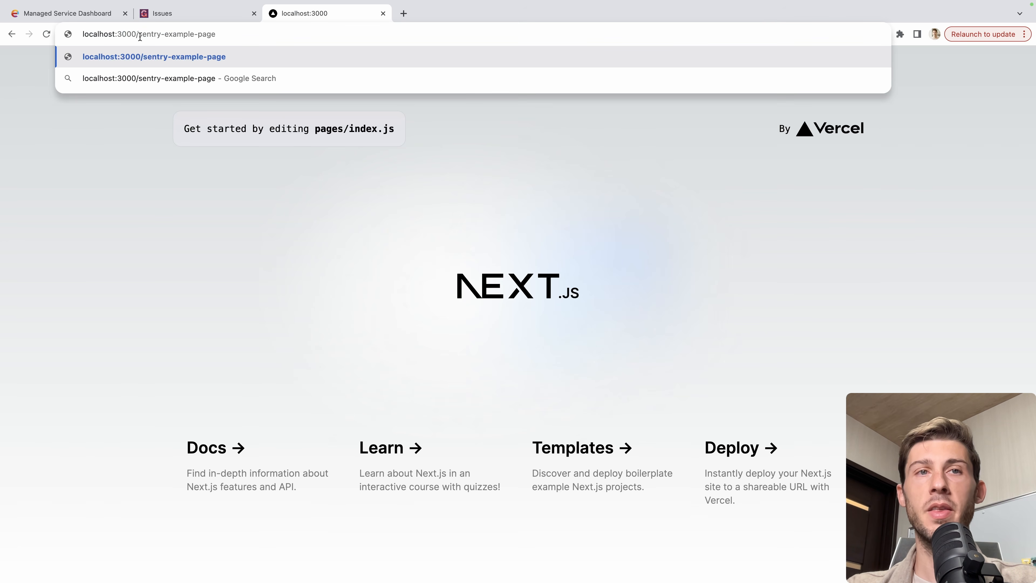
{"action": "key", "text": "Return"}
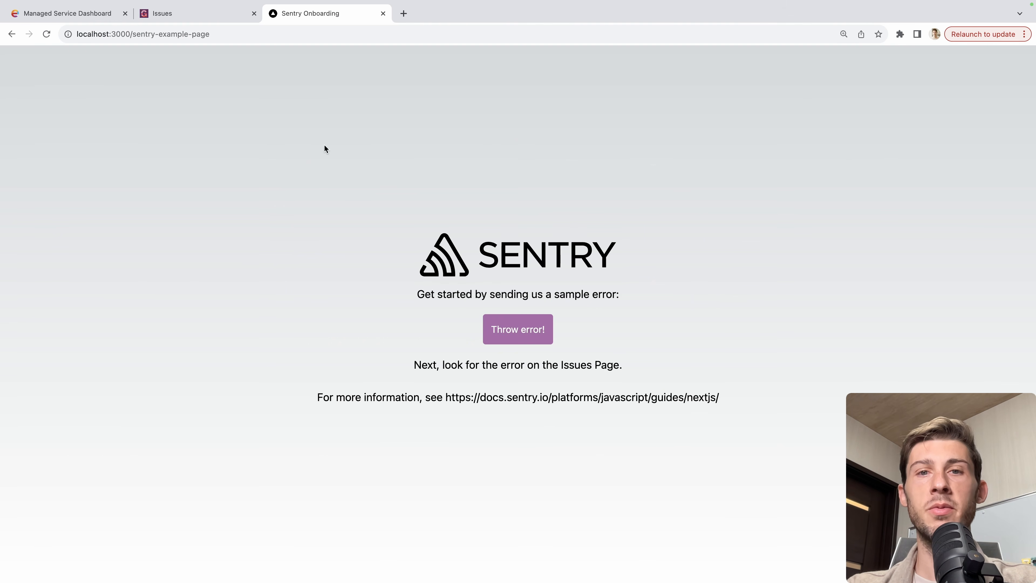
Throw the sample error from the example page and switch to the GlitchTip Issues tab
{"action": "left_click", "coordinate": [513, 337]}
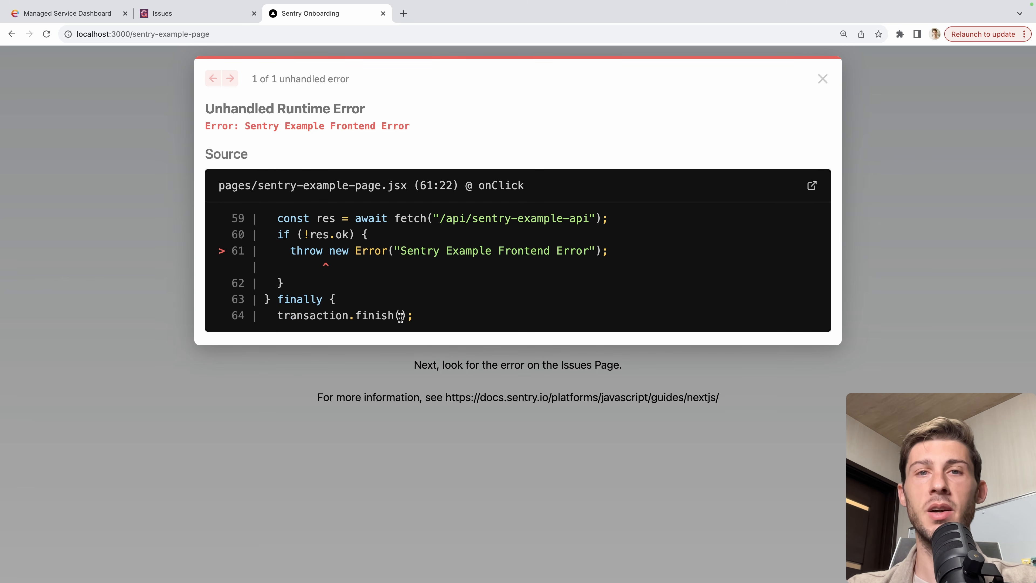
{"action": "left_click", "coordinate": [224, 18]}
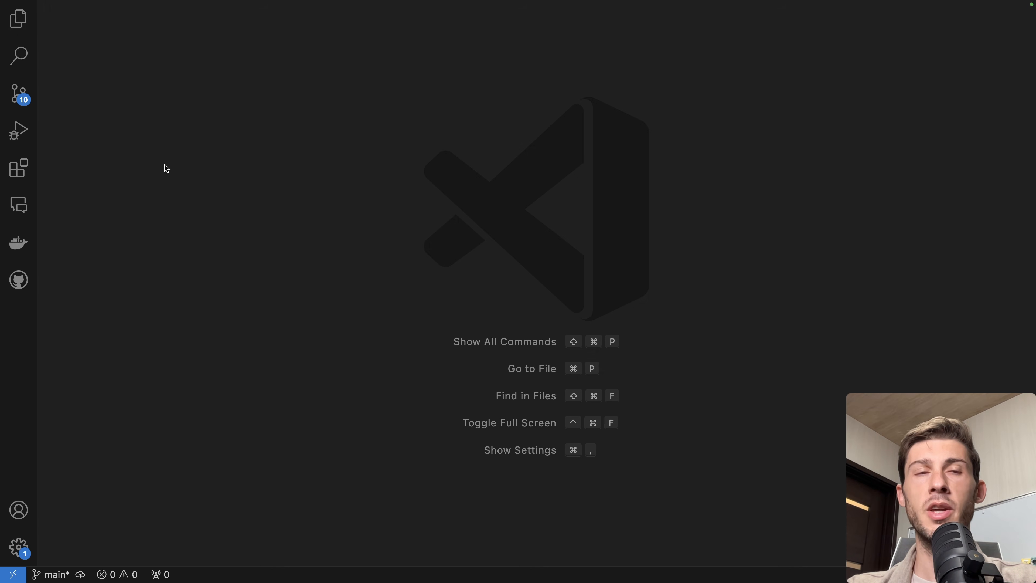
Open pages/index.js and insert a button element below the Next.js logo block
{"action": "left_click", "coordinate": [18, 18]}
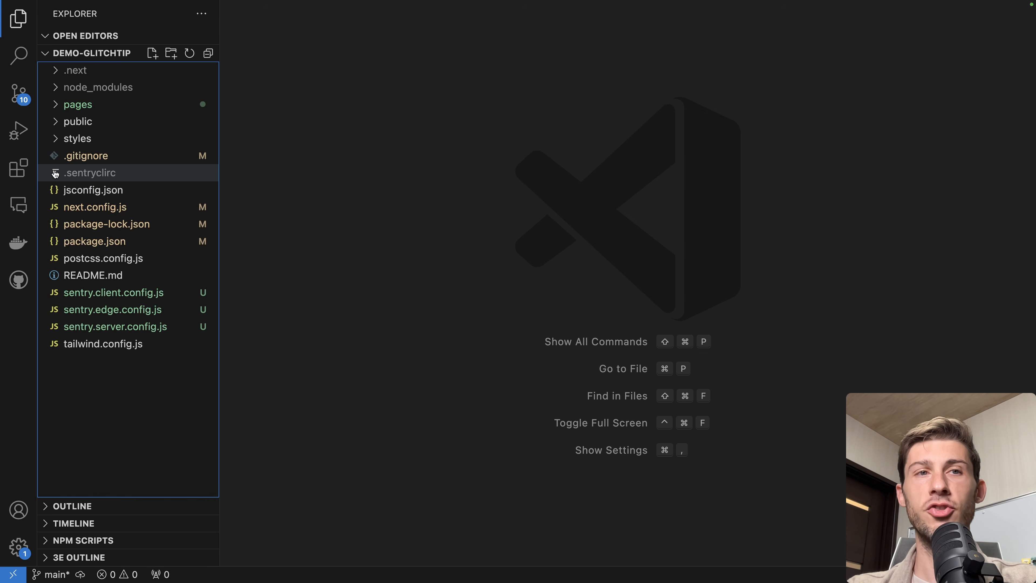
{"action": "left_click", "coordinate": [95, 106]}
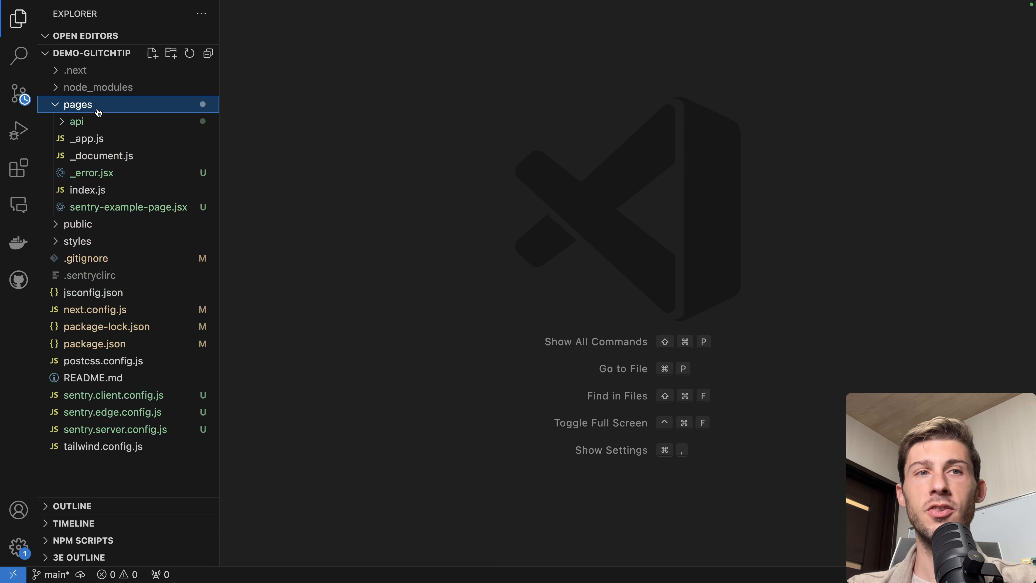
{"action": "left_click", "coordinate": [85, 192]}
{"action": "key", "text": "super+b"}
{"action": "scroll", "coordinate": [474, 342], "scroll_direction": "down", "scroll_amount": 6}
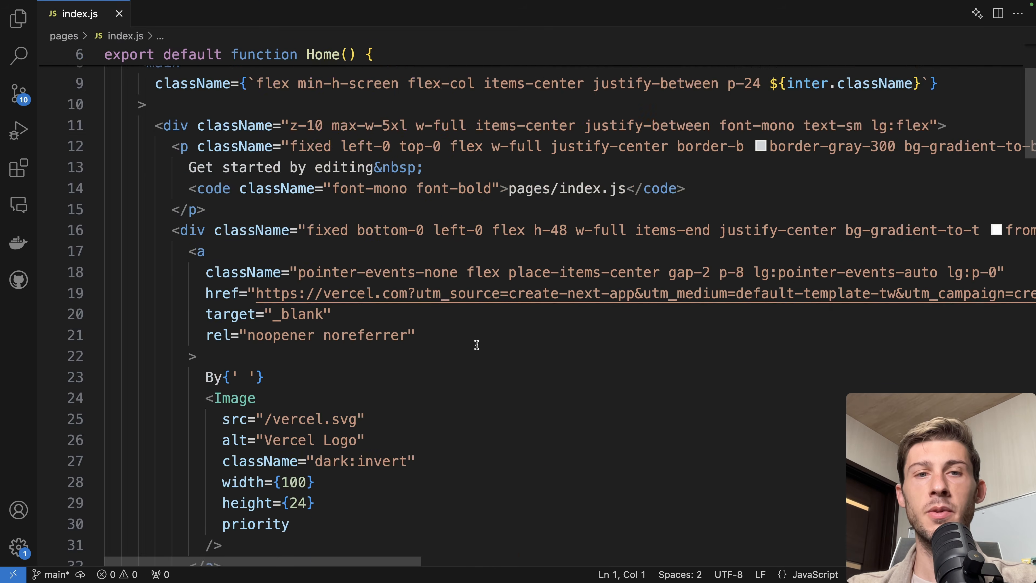
{"action": "scroll", "coordinate": [476, 345], "scroll_direction": "down", "scroll_amount": 5}
{"action": "left_click", "coordinate": [240, 350]}
{"action": "key", "text": "Return"}
{"action": "type", "text": "<button"}
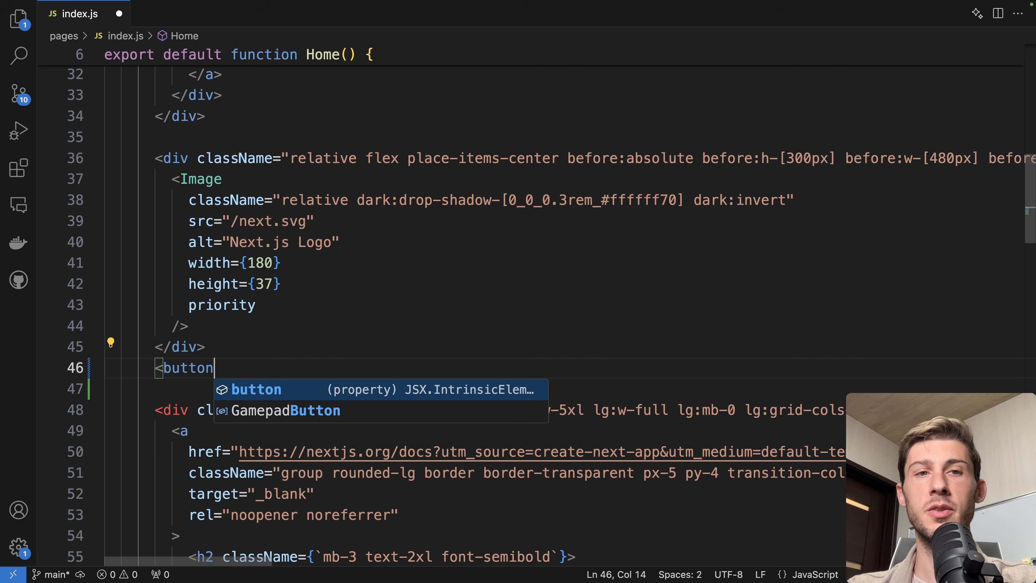
{"action": "key", "text": "Tab"}
Give the button the classes bg-orange-300 rounded-lg p-4 cursor-pointer and label it Trigger error
{"action": "type", "text": "bg-orange-300 rounde"}
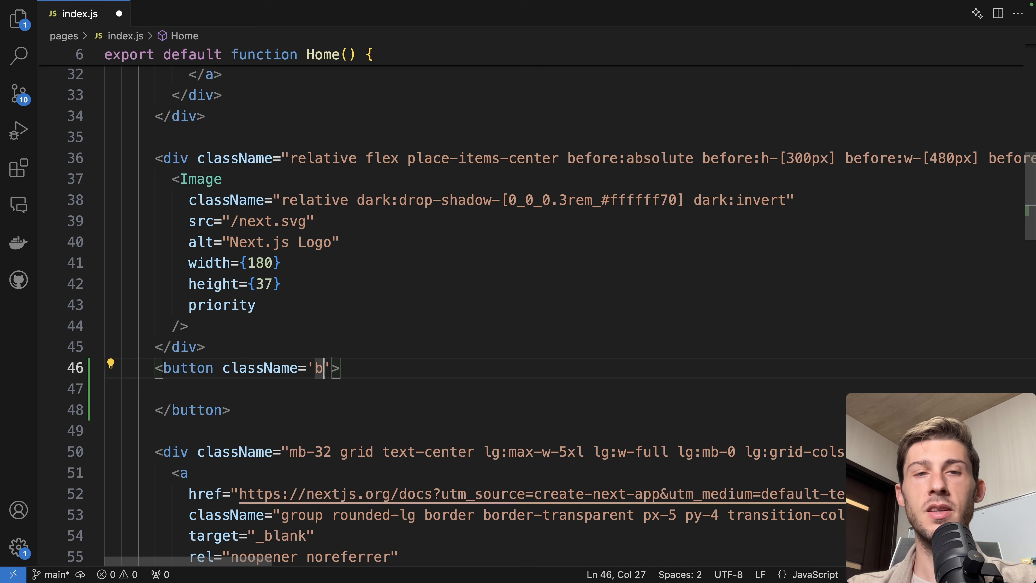
{"action": "type", "text": "d-lg p-"}
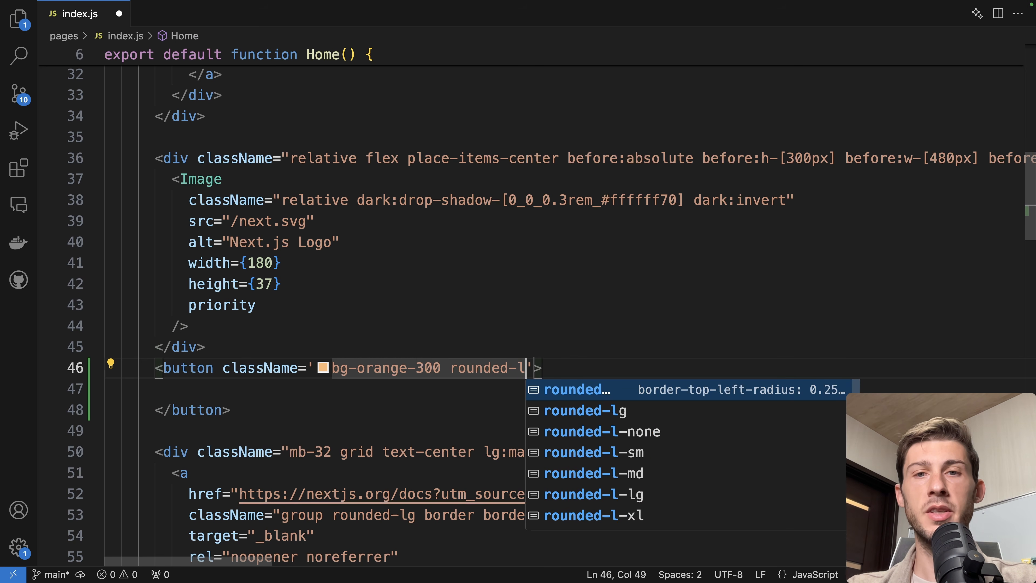
{"action": "type", "text": "4 cur"}
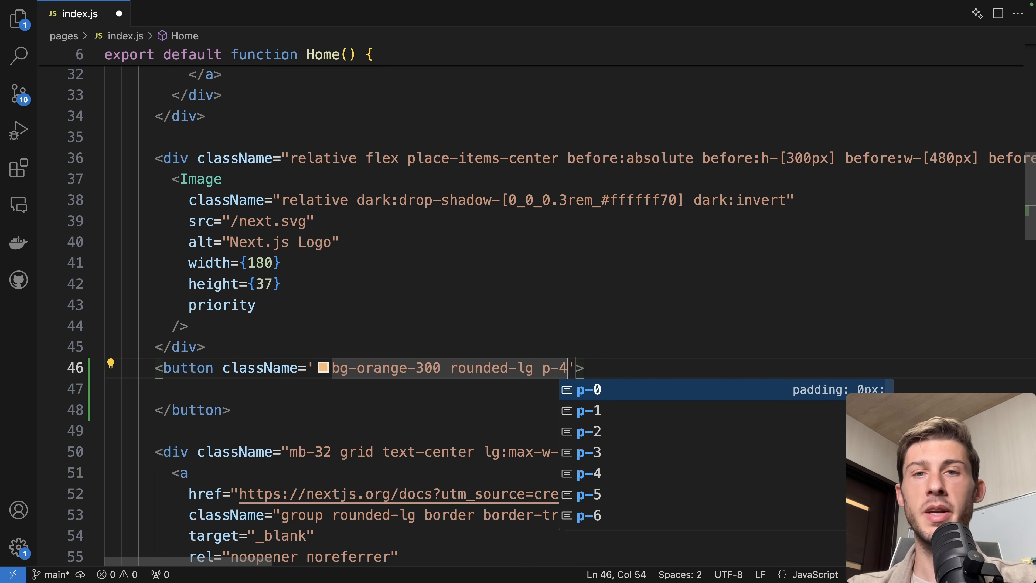
{"action": "key", "text": "Down"}
{"action": "key", "text": "Down"}
{"action": "key", "text": "Return"}
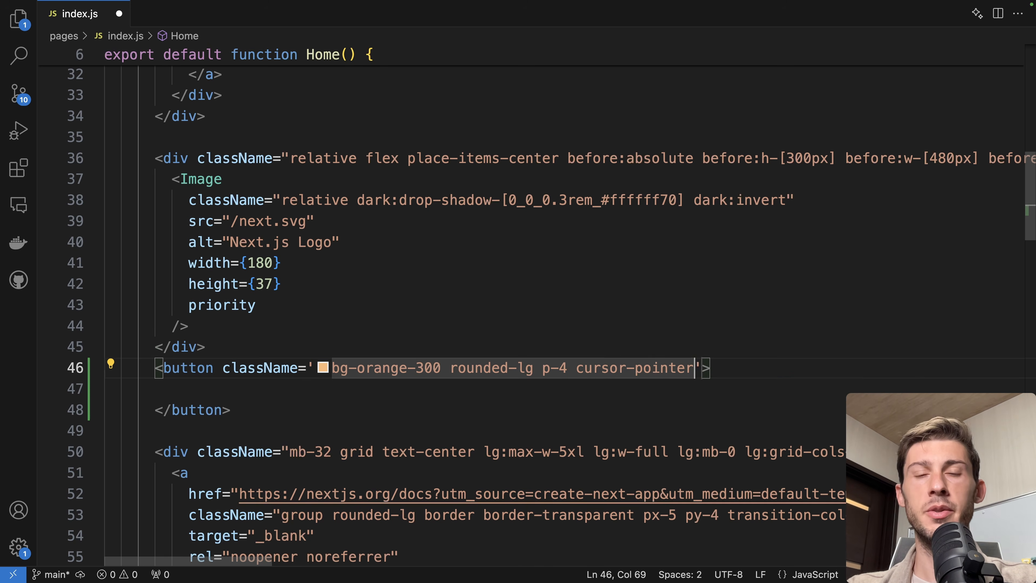
{"action": "left_click", "coordinate": [171, 388]}
{"action": "type", "text": "Trigger error"}
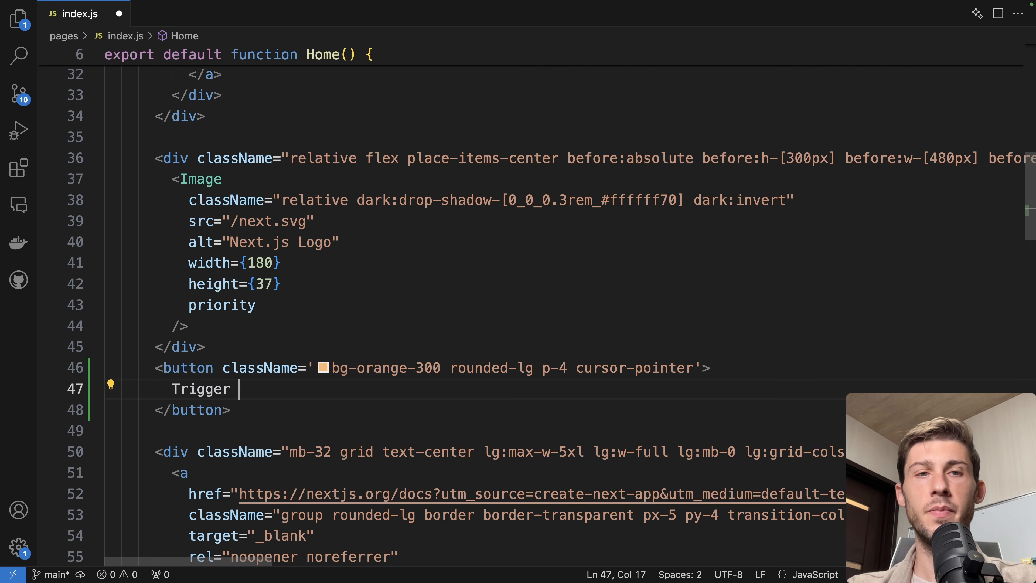
Give the button an onClick handler calling window.fakeMethod(), then press the Trigger error button on the running app
{"action": "left_click", "coordinate": [702, 368]}
{"action": "key", "text": "Return"}
{"action": "type", "text": "onCli>"}
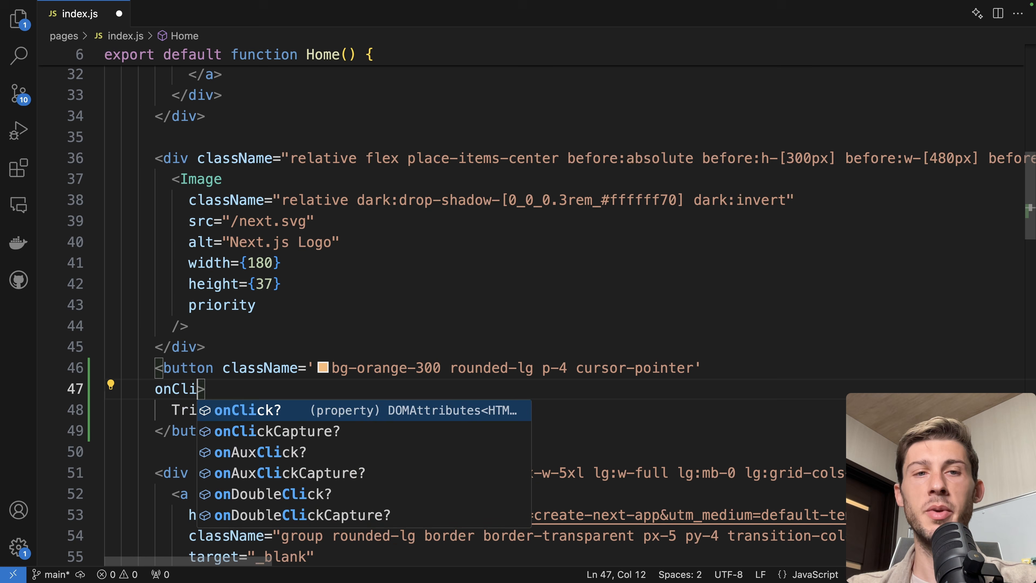
{"action": "key", "text": "Return"}
{"action": "type", "text": "() => "}
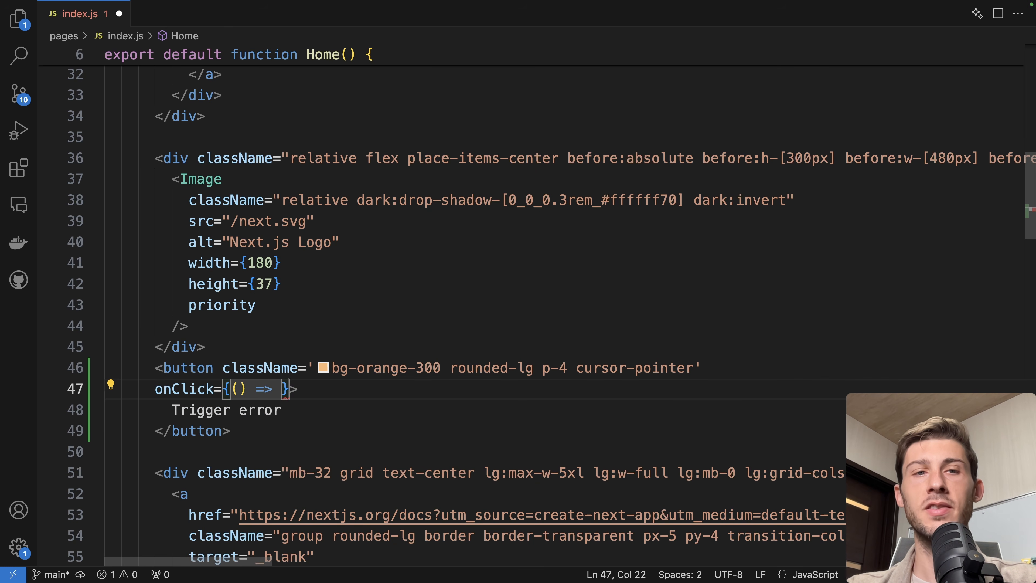
{"action": "type", "text": "window.fak"}
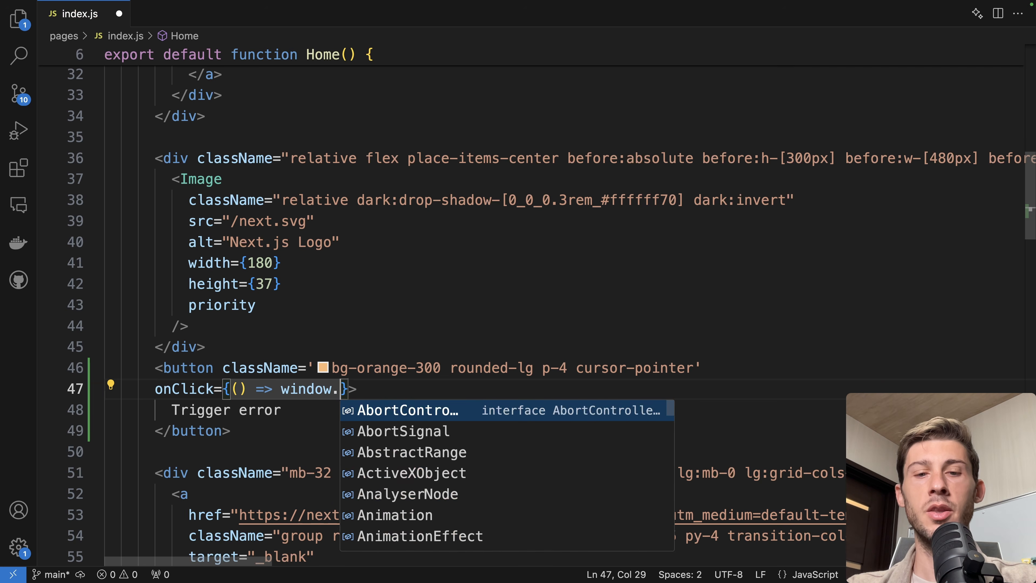
{"action": "type", "text": "eMethod()"}
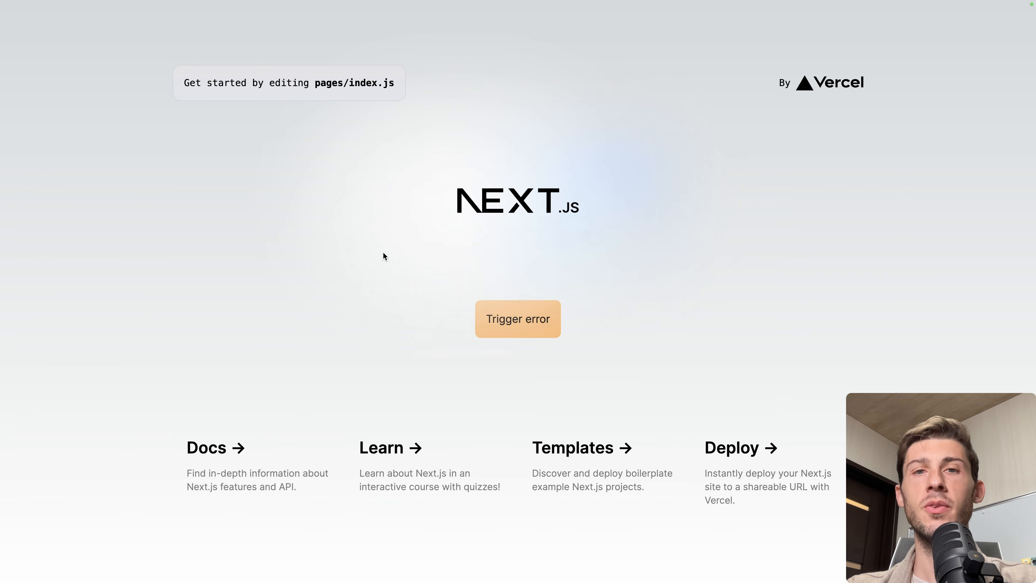
{"action": "left_click", "coordinate": [526, 331]}
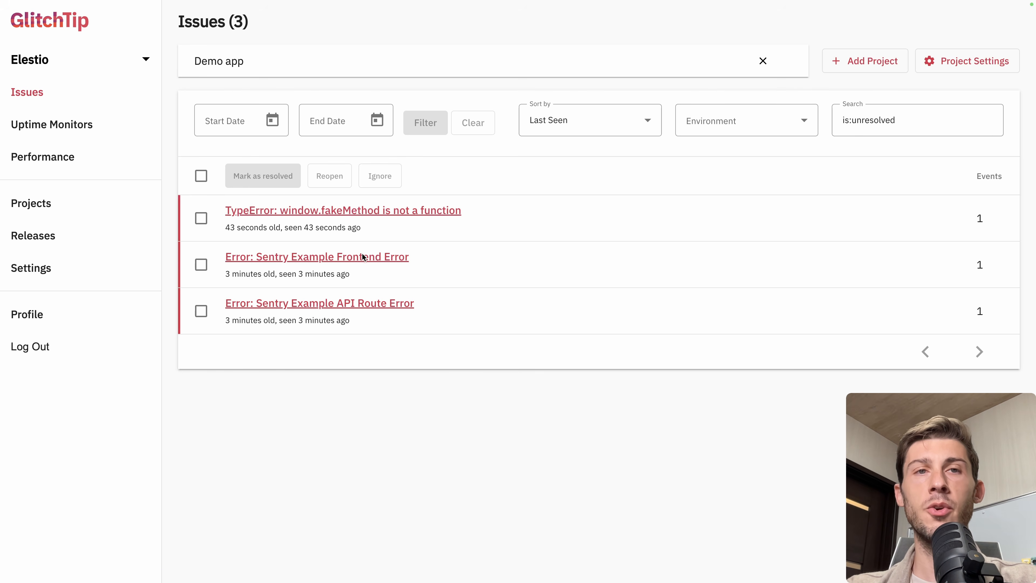
Examine the Issues list's date range, sort order and environment filter options
{"action": "left_click", "coordinate": [258, 121]}
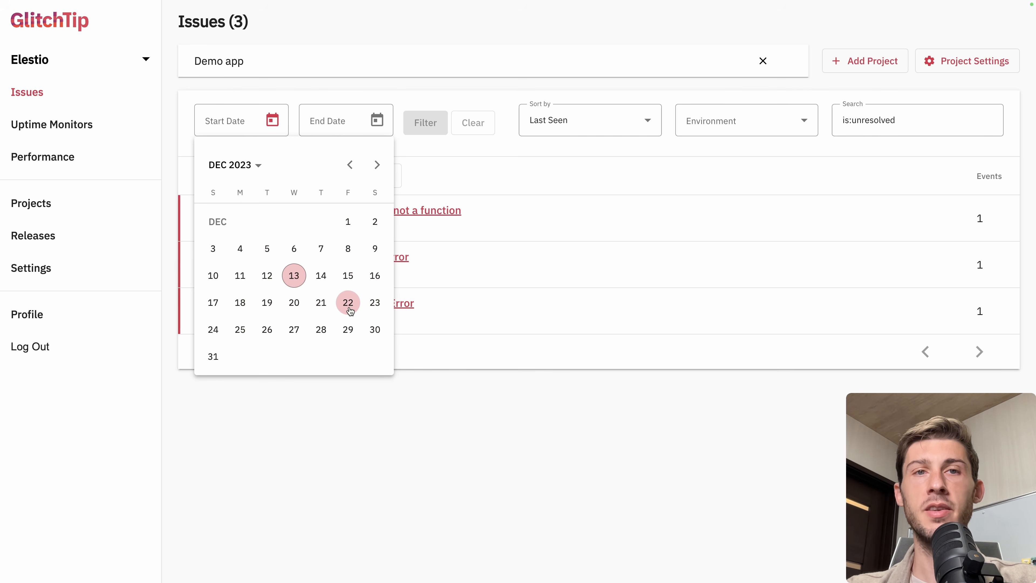
{"action": "left_click", "coordinate": [485, 465]}
{"action": "left_click", "coordinate": [377, 120]}
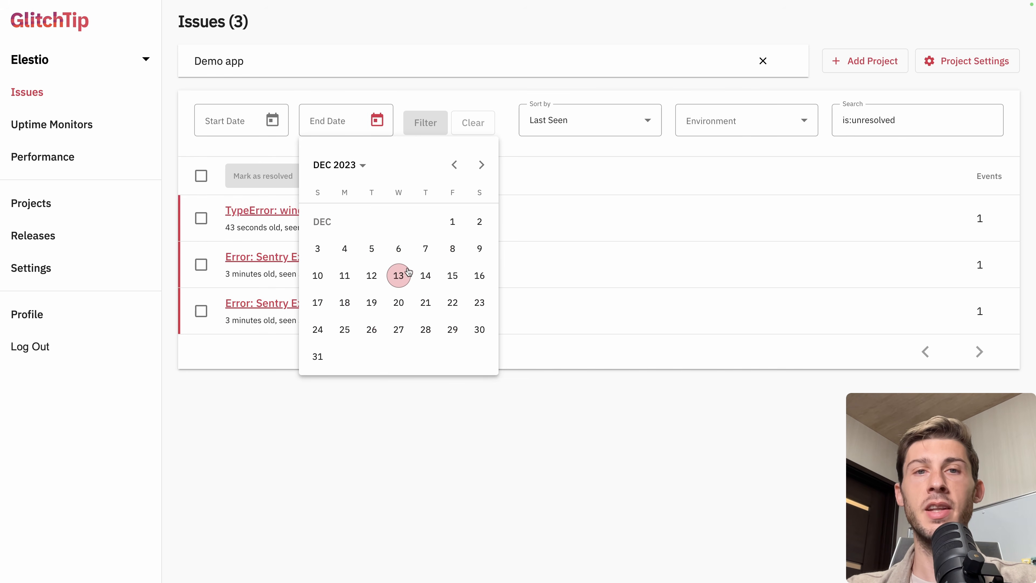
{"action": "left_click", "coordinate": [359, 413]}
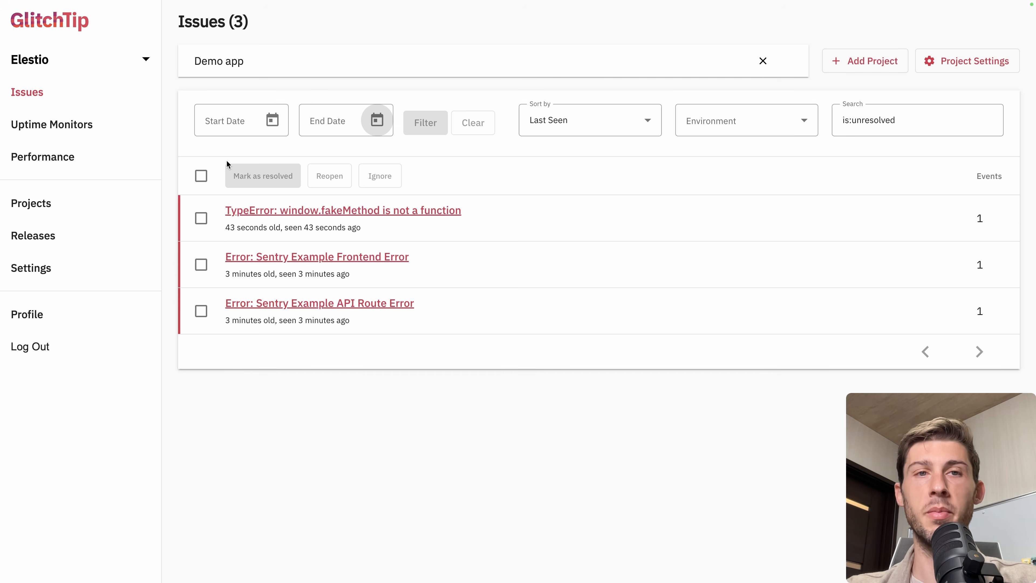
{"action": "left_click", "coordinate": [597, 124]}
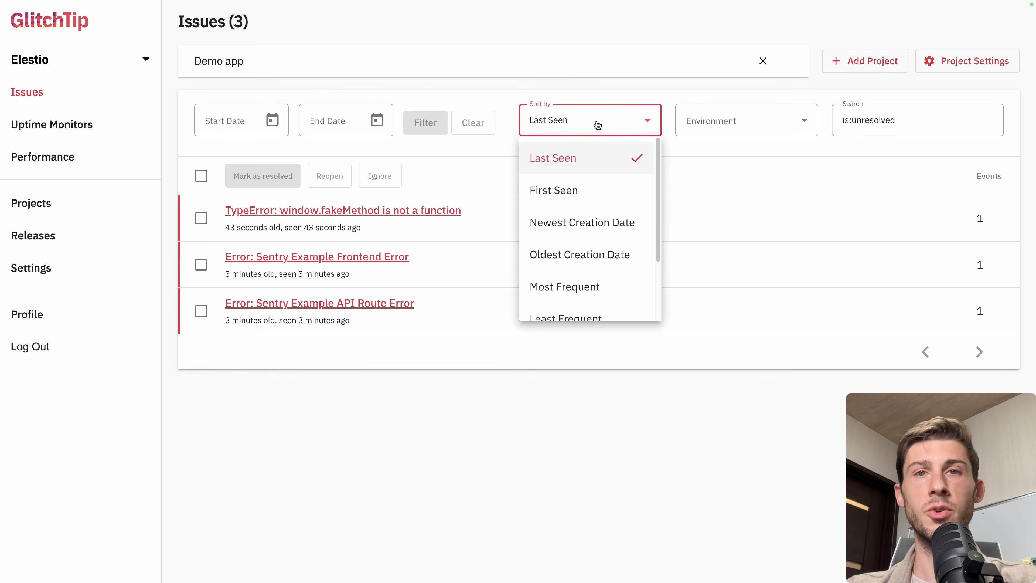
{"action": "left_click", "coordinate": [477, 152]}
{"action": "left_click", "coordinate": [560, 130]}
{"action": "scroll", "coordinate": [567, 230], "scroll_direction": "down", "scroll_amount": 2}
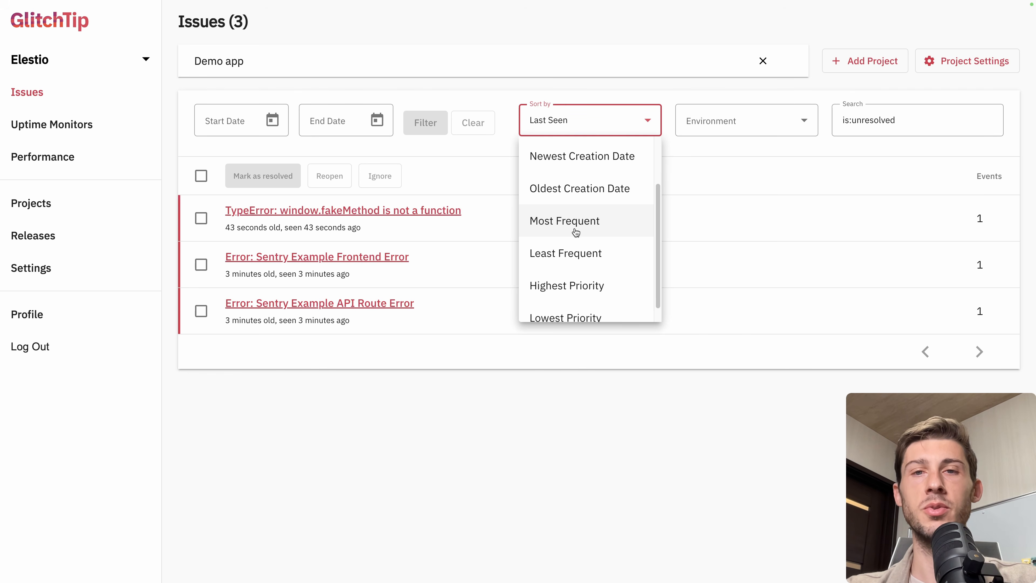
{"action": "left_click", "coordinate": [754, 127]}
{"action": "left_click", "coordinate": [754, 124]}
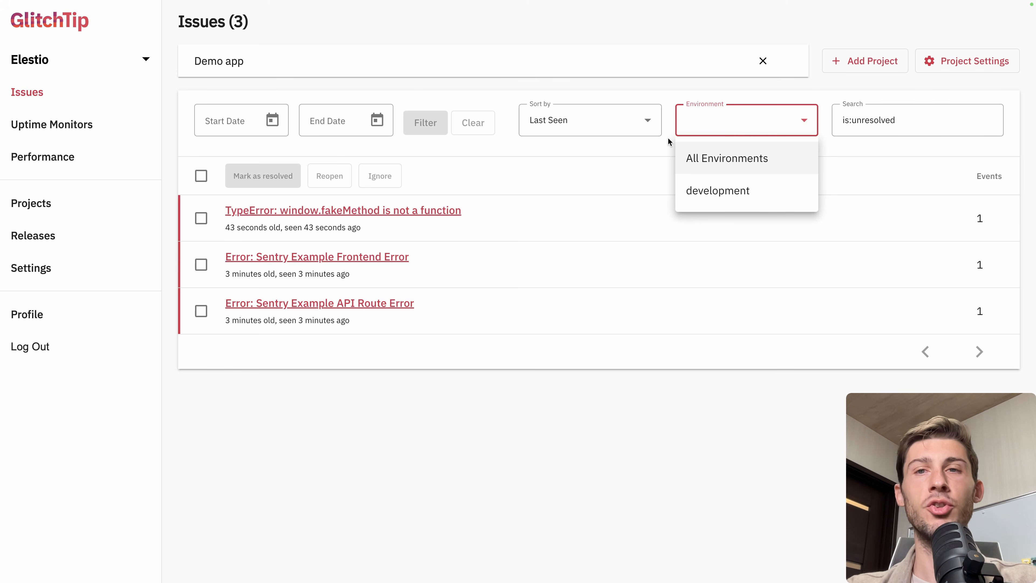
{"action": "left_click", "coordinate": [936, 123]}
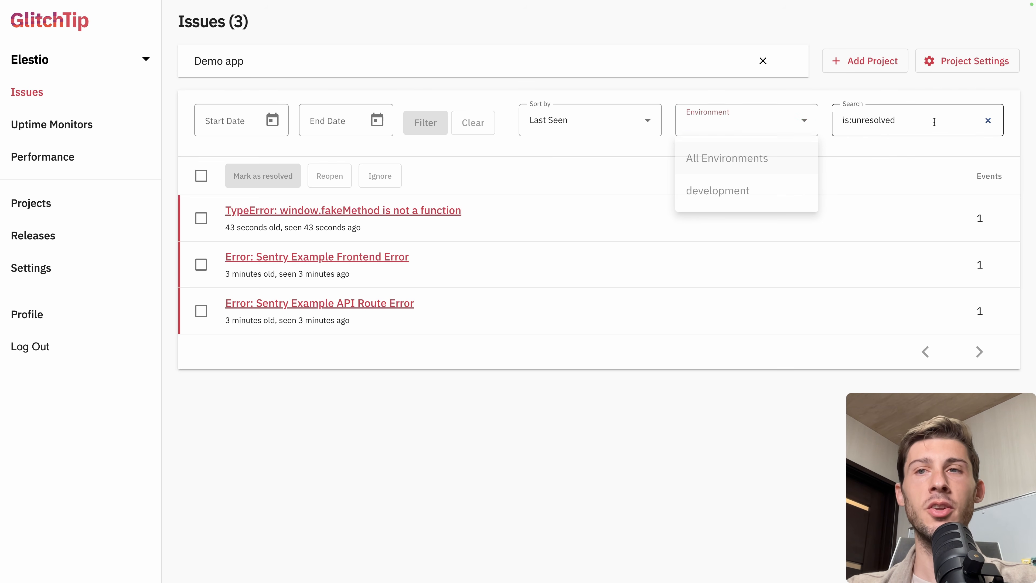
Clear the is:unresolved search filter and open the window.fakeMethod TypeError issue
{"action": "left_click", "coordinate": [987, 120]}
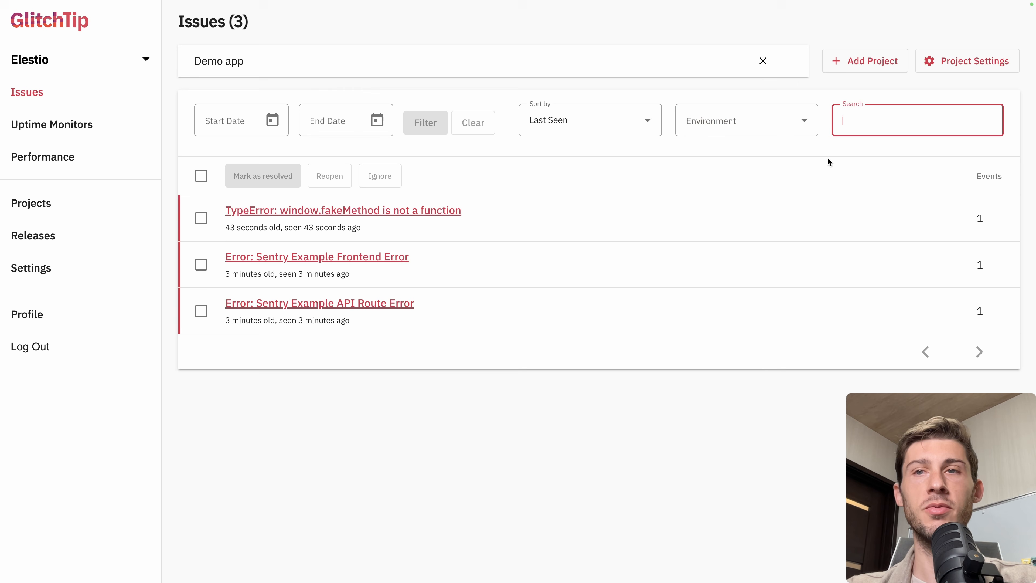
{"action": "left_click", "coordinate": [880, 143]}
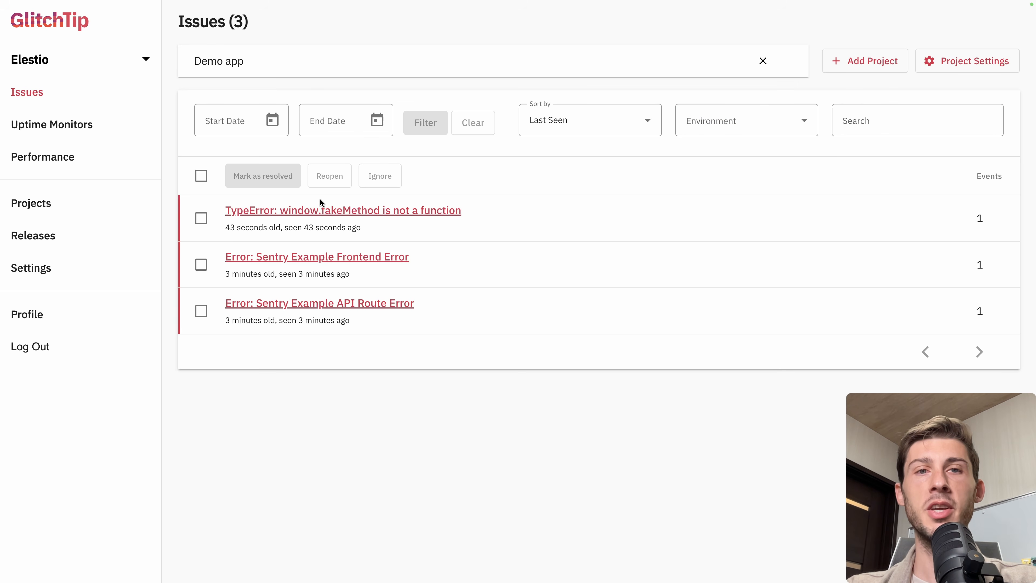
{"action": "left_click", "coordinate": [322, 208]}
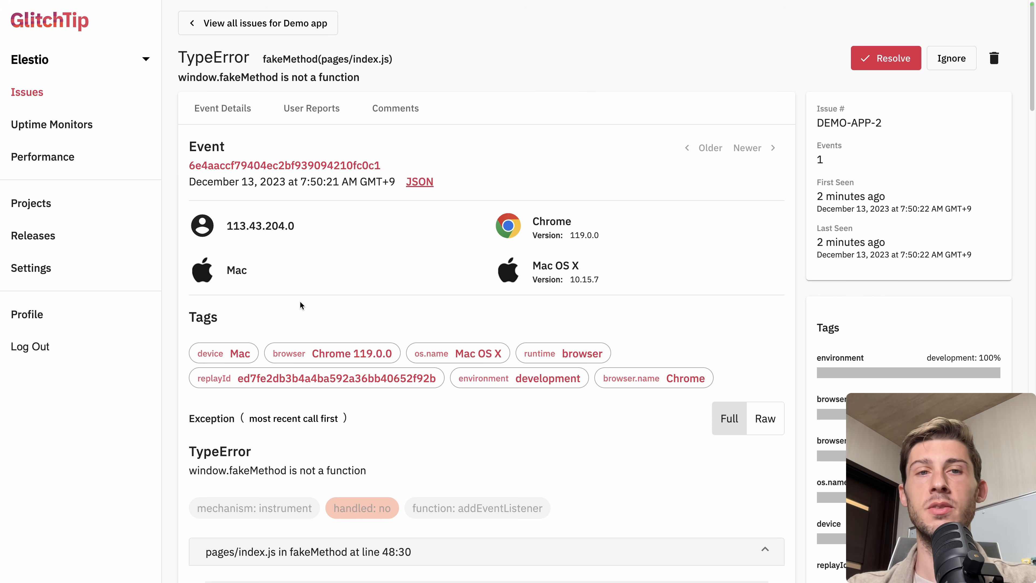
Examine the issue's event details, tags and stack trace for the failing code in pages/index.js
{"action": "scroll", "coordinate": [299, 302], "scroll_direction": "down", "scroll_amount": 1}
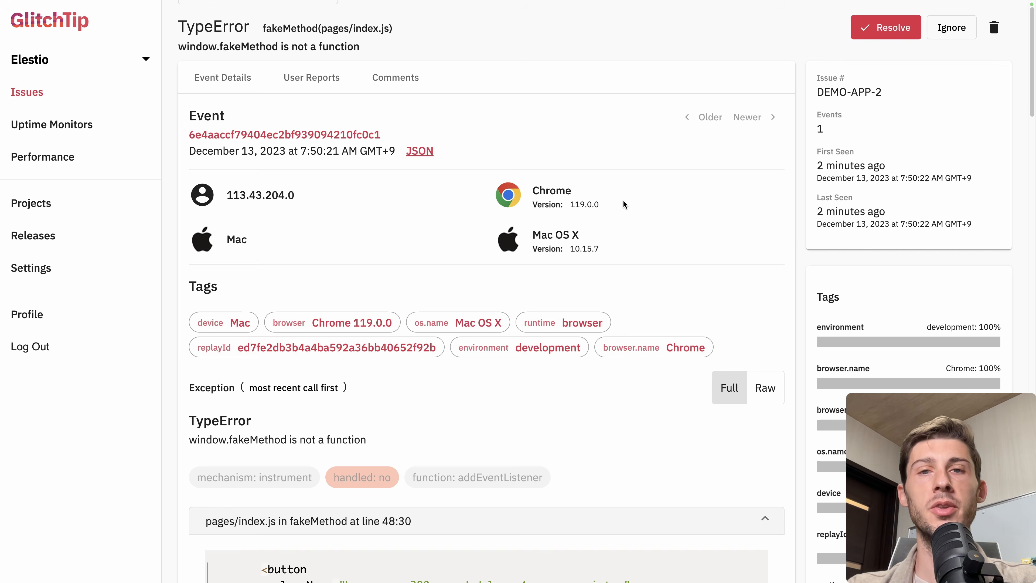
{"action": "scroll", "coordinate": [624, 200], "scroll_direction": "down", "scroll_amount": 3}
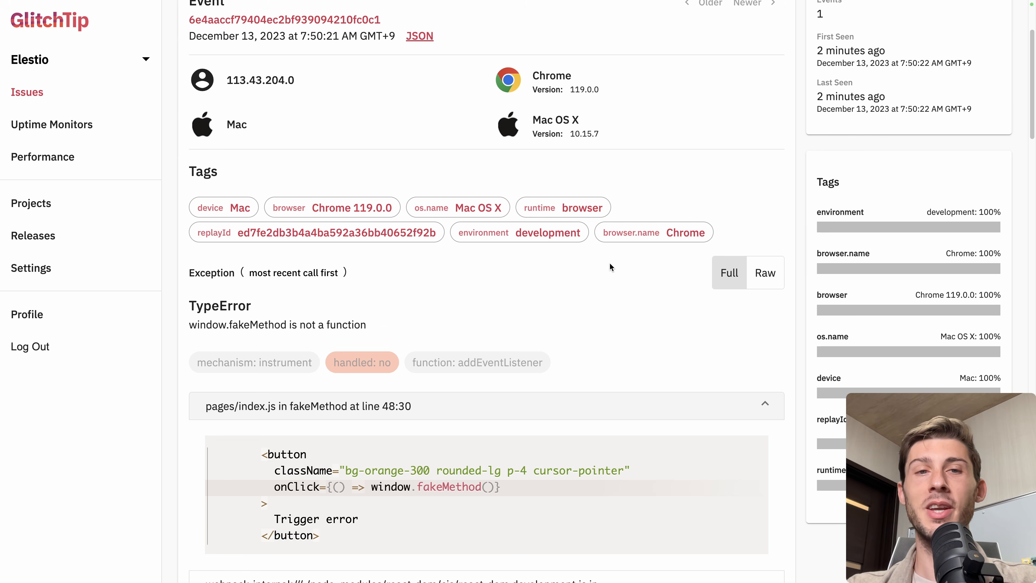
{"action": "scroll", "coordinate": [609, 266], "scroll_direction": "down", "scroll_amount": 4}
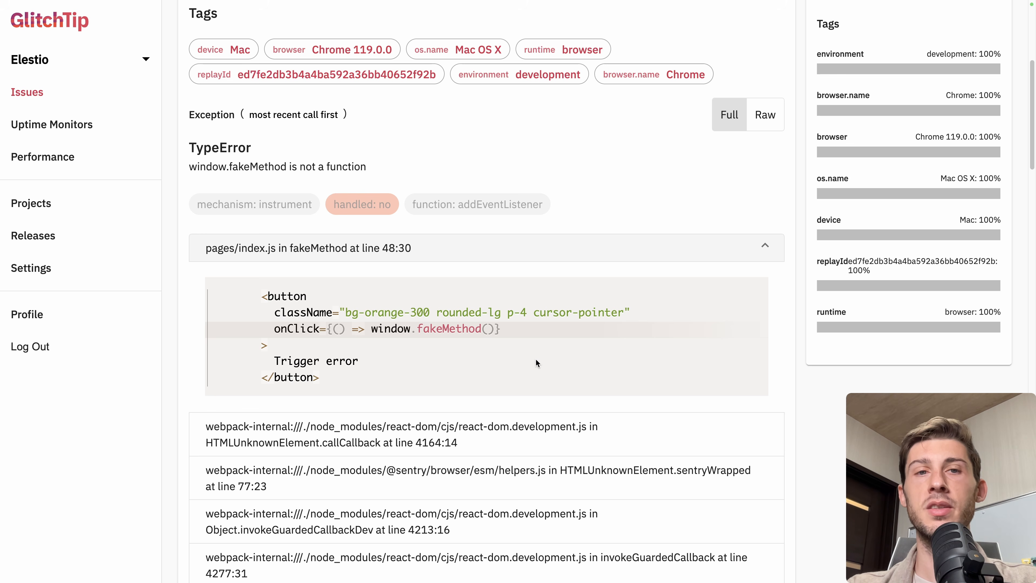
{"action": "left_click_drag", "start_coordinate": [238, 290], "coordinate": [356, 370]}
{"action": "left_click", "coordinate": [352, 376]}
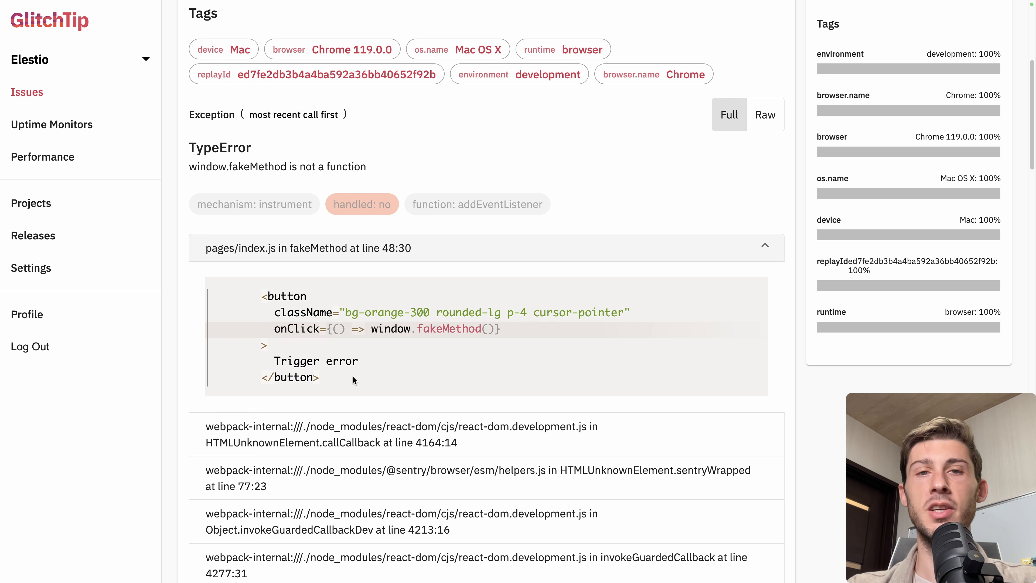
{"action": "left_click_drag", "start_coordinate": [261, 333], "coordinate": [512, 334]}
{"action": "left_click", "coordinate": [514, 334]}
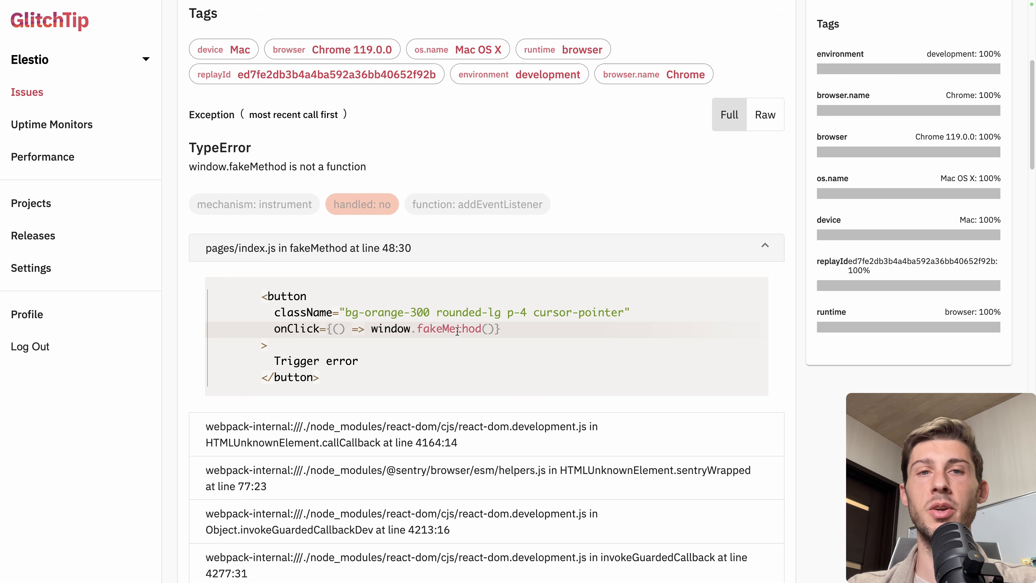
{"action": "scroll", "coordinate": [250, 192], "scroll_direction": "down", "scroll_amount": 2}
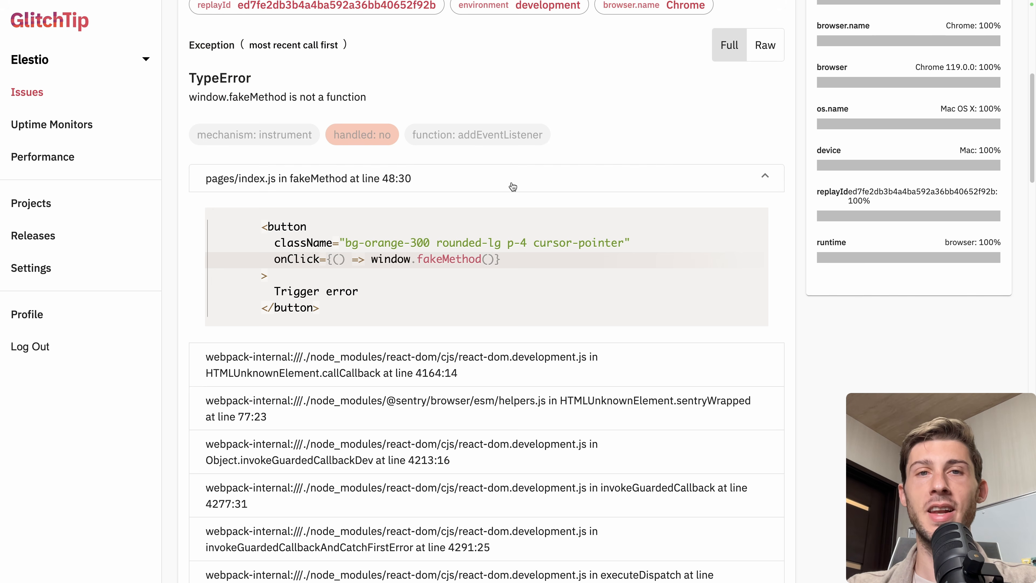
{"action": "scroll", "coordinate": [447, 284], "scroll_direction": "down", "scroll_amount": 1}
{"action": "scroll", "coordinate": [447, 282], "scroll_direction": "down", "scroll_amount": 4}
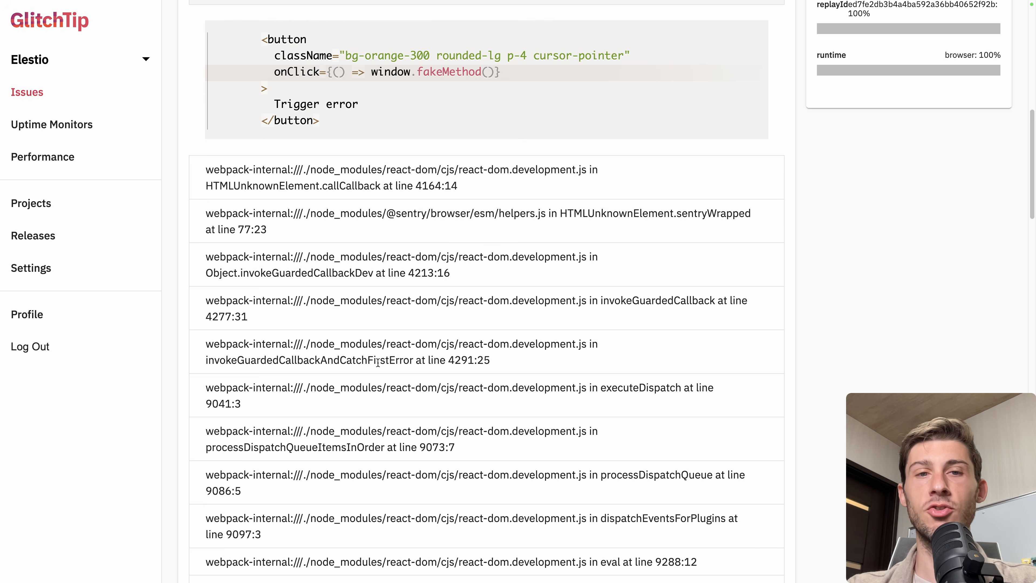
Review the issue's breadcrumbs, request headers, device, trace and SDK context
{"action": "scroll", "coordinate": [377, 362], "scroll_direction": "down", "scroll_amount": 6}
{"action": "scroll", "coordinate": [378, 362], "scroll_direction": "down", "scroll_amount": 7}
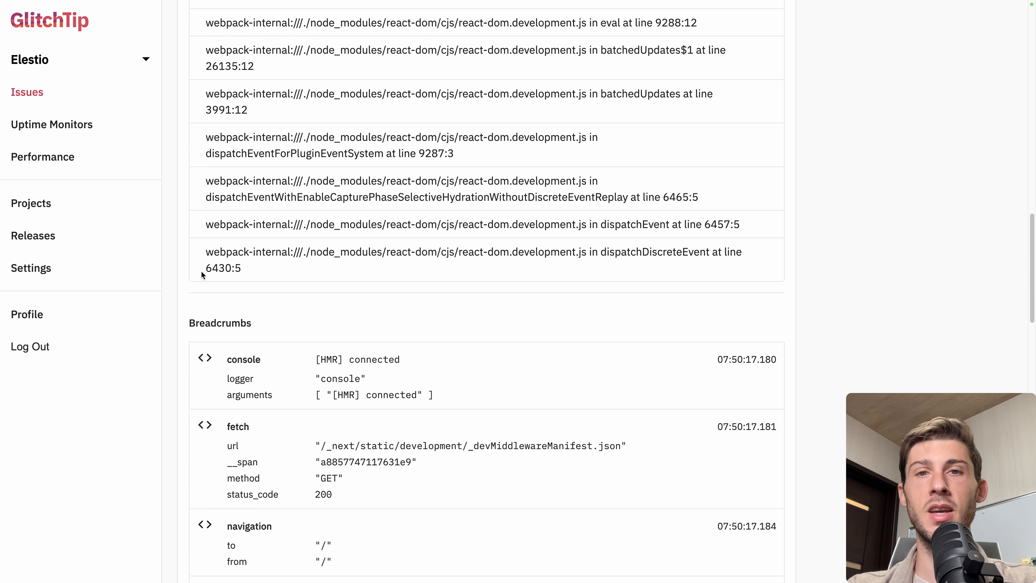
{"action": "scroll", "coordinate": [439, 290], "scroll_direction": "down", "scroll_amount": 5}
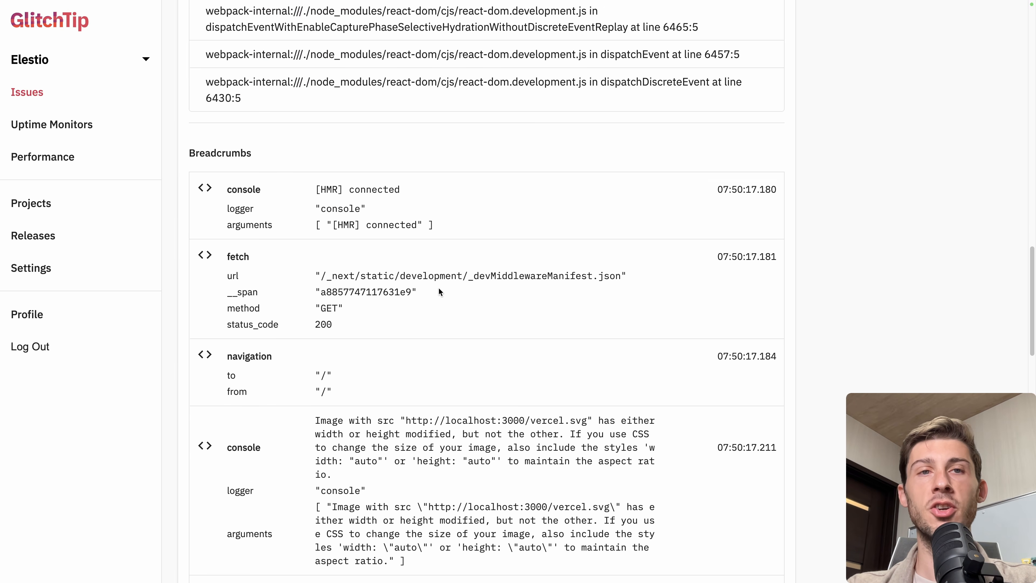
{"action": "scroll", "coordinate": [439, 289], "scroll_direction": "down", "scroll_amount": 1}
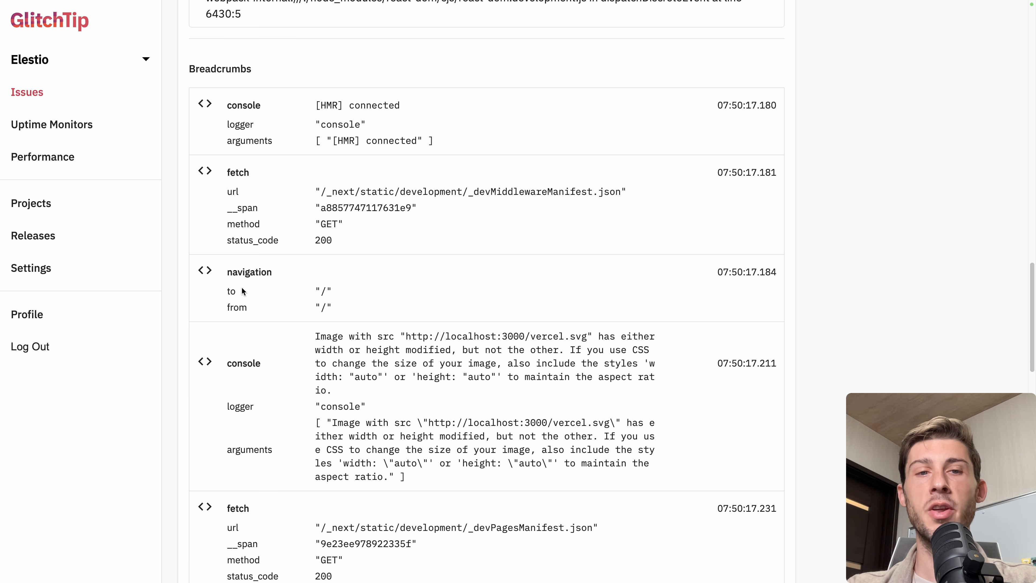
{"action": "scroll", "coordinate": [218, 404], "scroll_direction": "down", "scroll_amount": 4}
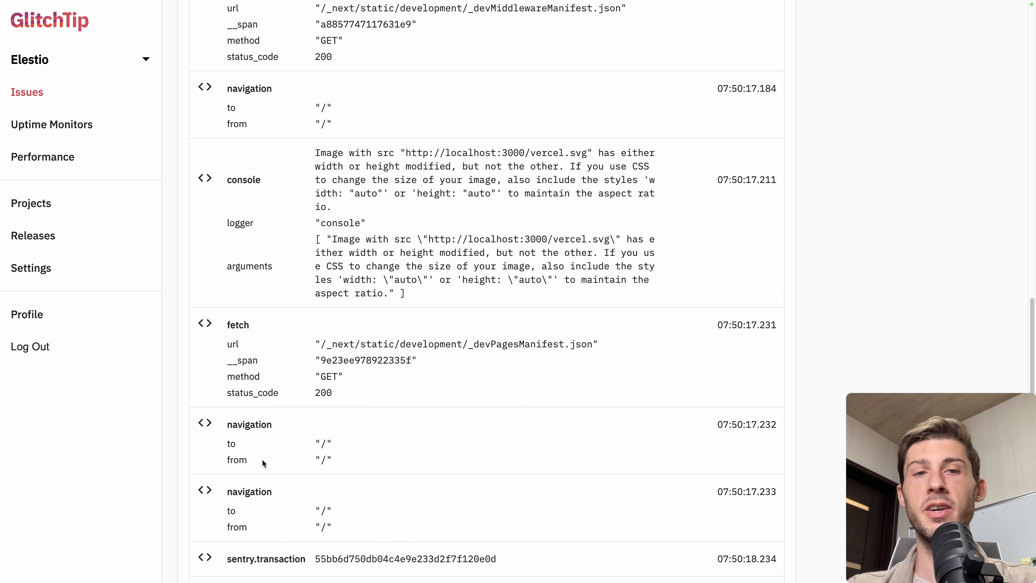
{"action": "scroll", "coordinate": [287, 413], "scroll_direction": "up", "scroll_amount": 3}
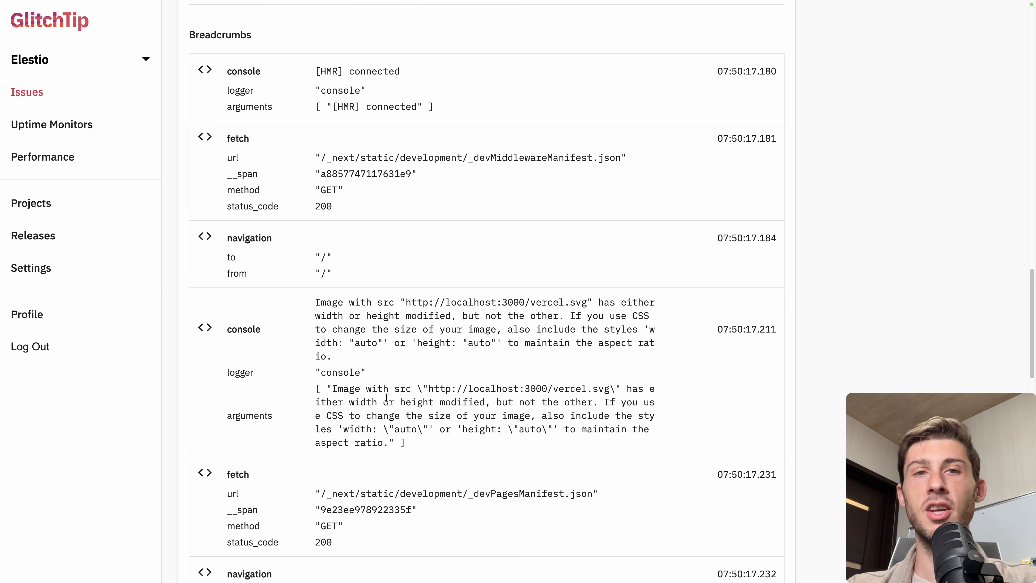
{"action": "scroll", "coordinate": [307, 295], "scroll_direction": "up", "scroll_amount": 1}
{"action": "scroll", "coordinate": [313, 277], "scroll_direction": "down", "scroll_amount": 10}
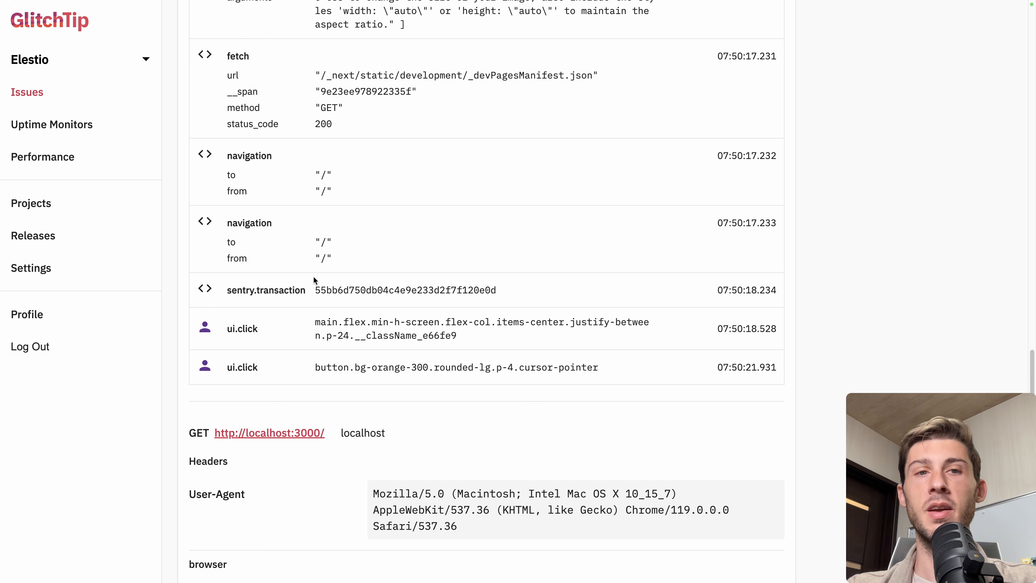
{"action": "left_click_drag", "start_coordinate": [309, 368], "coordinate": [442, 372]}
{"action": "left_click", "coordinate": [606, 365]}
{"action": "left_click", "coordinate": [309, 369]}
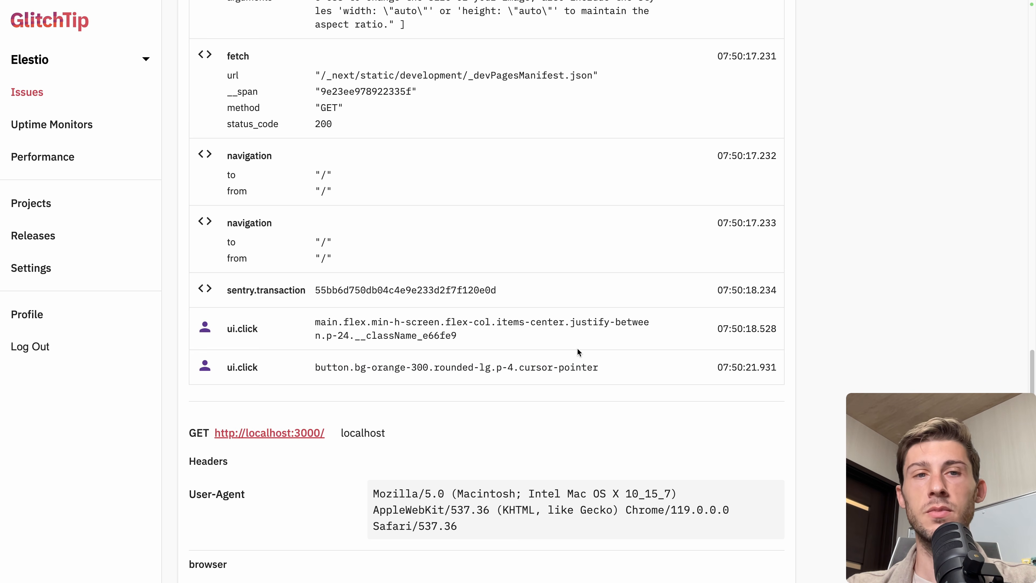
{"action": "scroll", "coordinate": [577, 347], "scroll_direction": "down", "scroll_amount": 6}
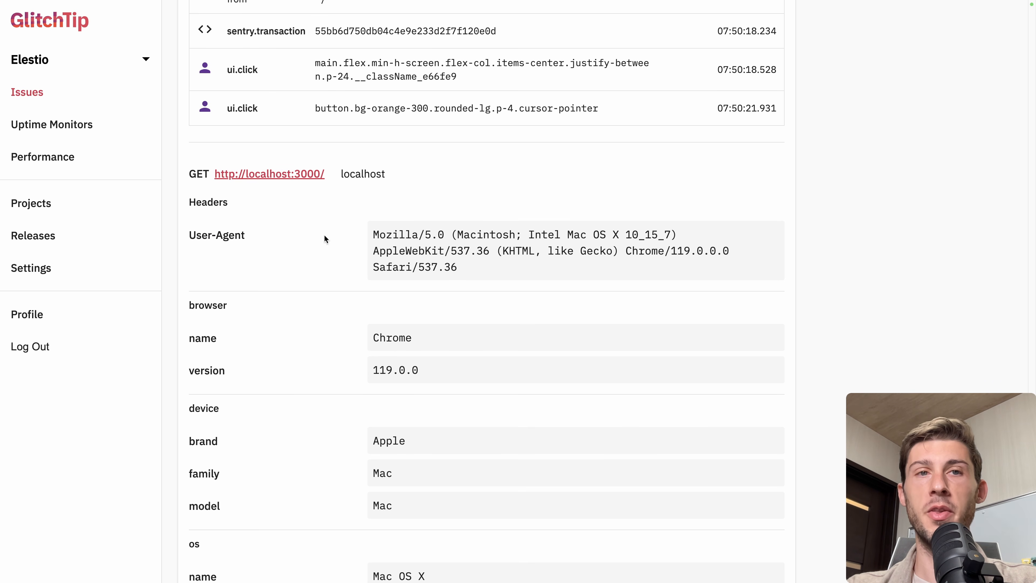
{"action": "scroll", "coordinate": [351, 294], "scroll_direction": "down", "scroll_amount": 8}
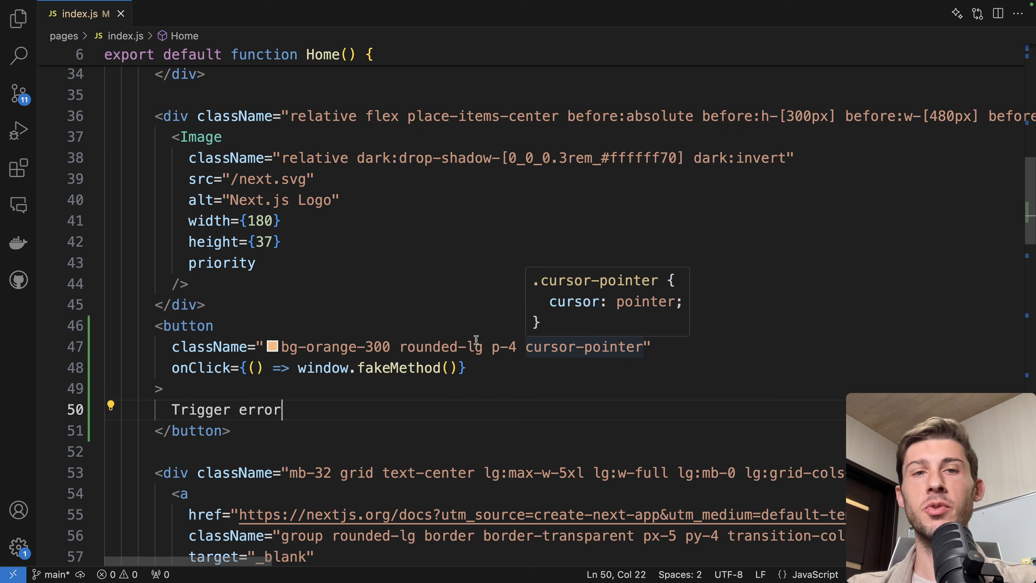
Stop the dev server in the editor's terminal and run npm run build
{"action": "left_click", "coordinate": [486, 375]}
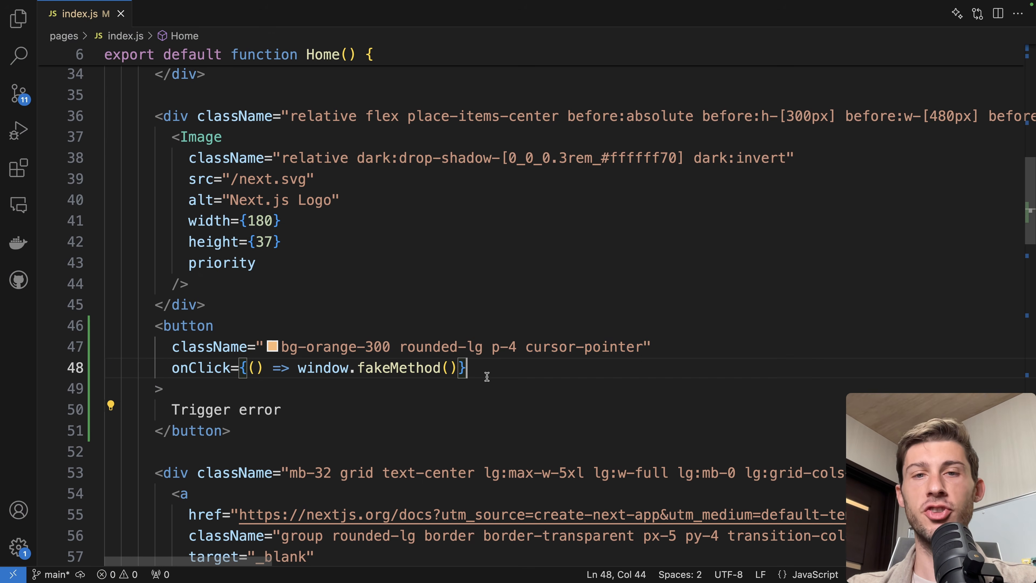
{"action": "key", "text": "ctrl+grave"}
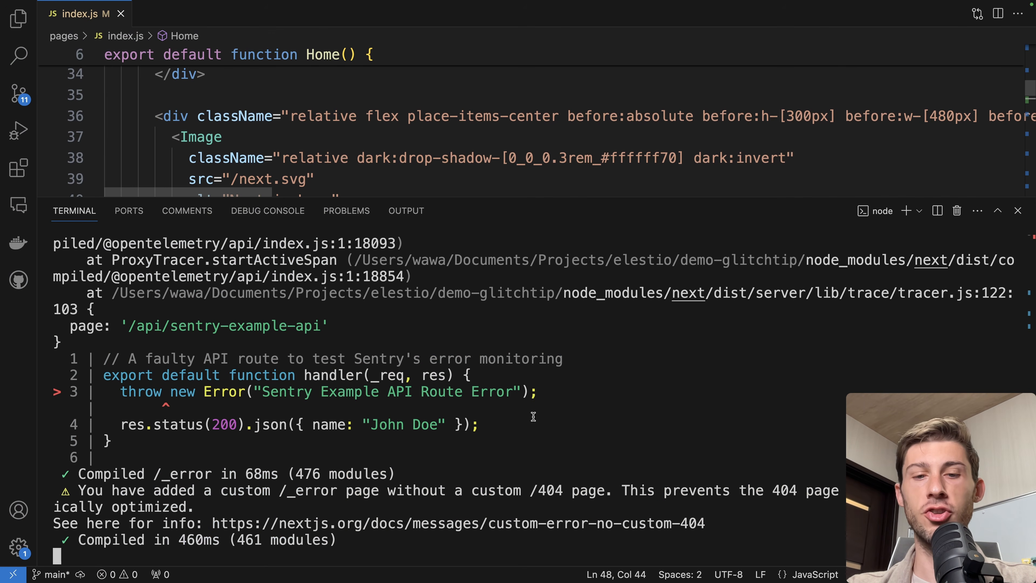
{"action": "key", "text": "ctrl+c"}
{"action": "type", "text": "npm run build"}
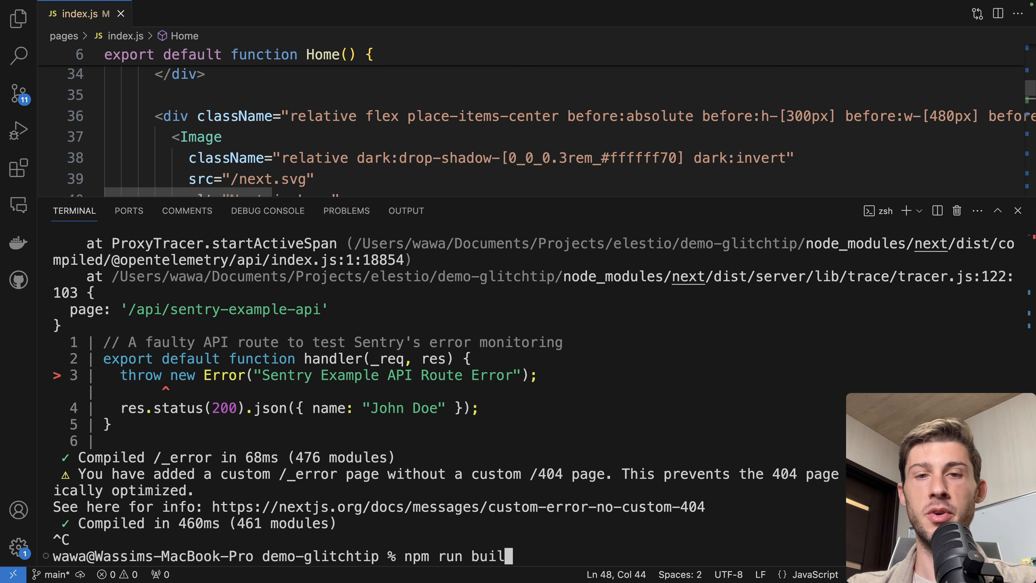
{"action": "key", "text": "Return"}
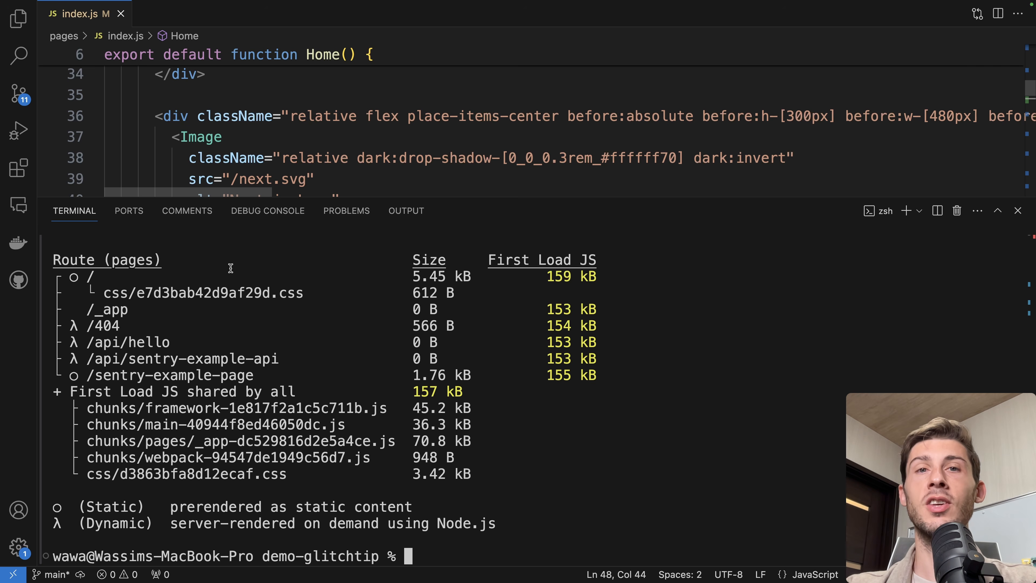
Start the production server with npm run start in the terminal
{"action": "type", "text": "npm run s"}
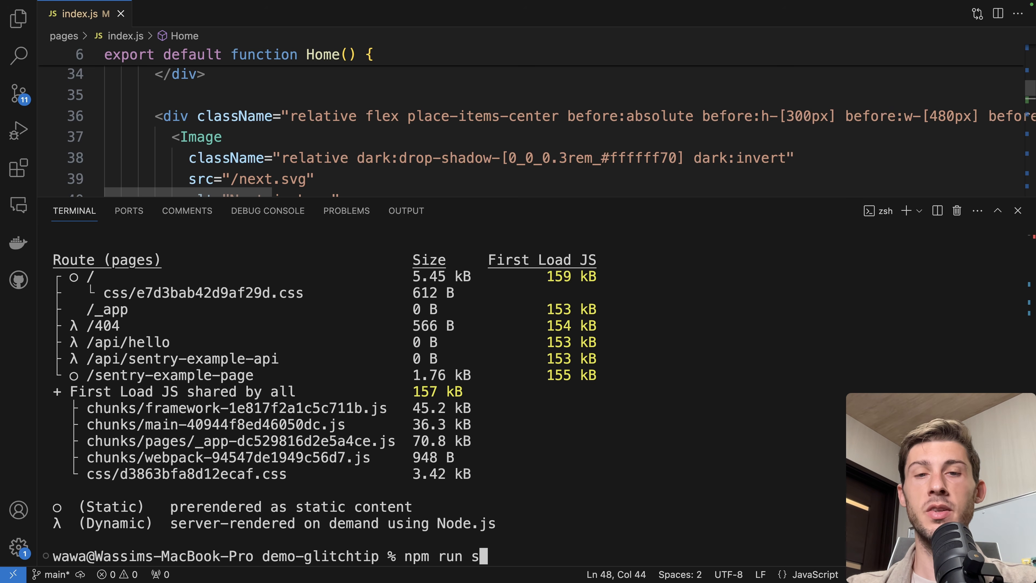
{"action": "type", "text": "tart"}
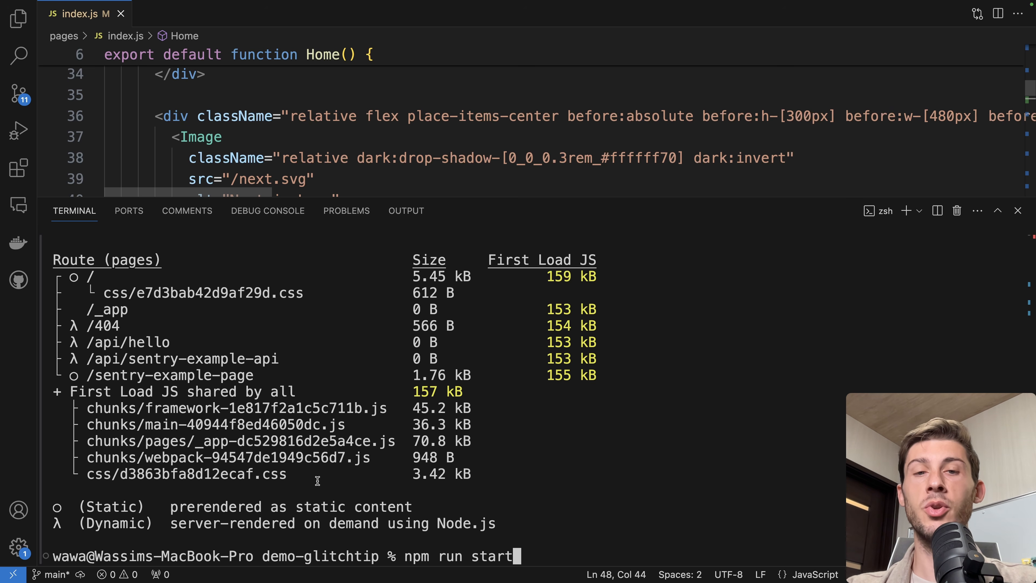
{"action": "key", "text": "Return"}
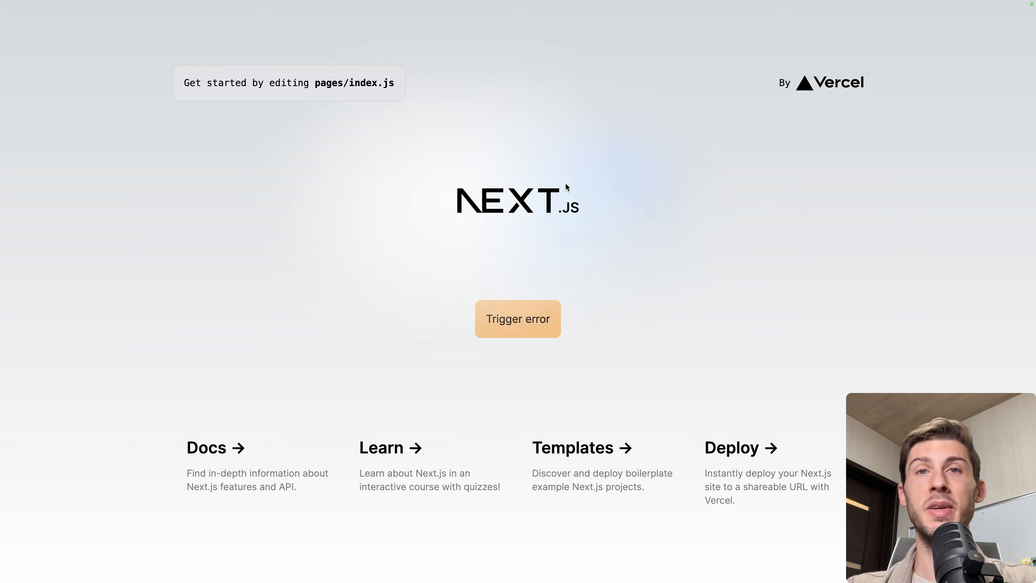
Check the triggered error in the browser console and in the GlitchTip issues list
{"action": "key", "text": "super+alt+j"}
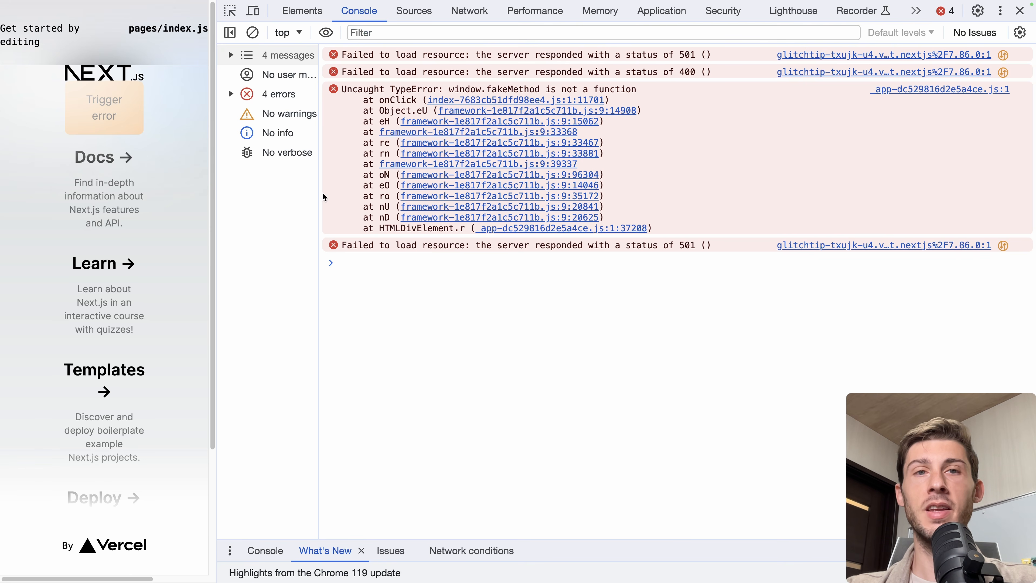
{"action": "key", "text": "super+alt+j"}
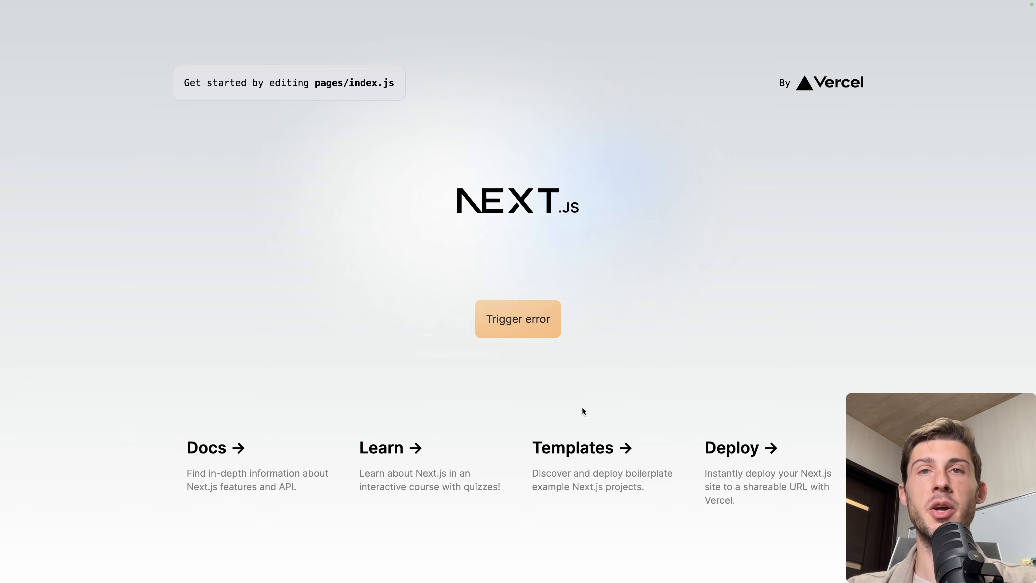
{"action": "key", "text": "ctrl+Tab"}
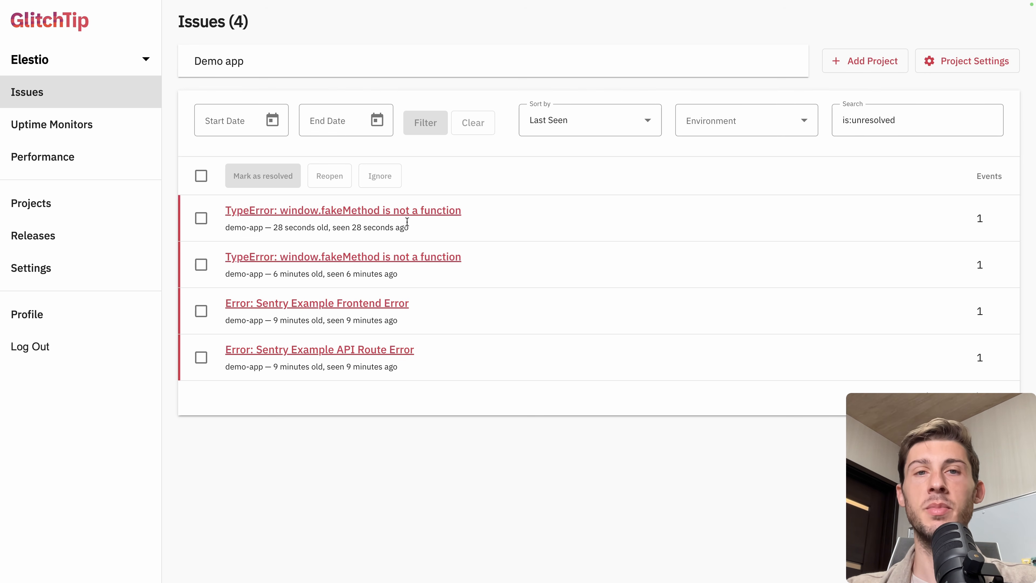
{"action": "key", "text": "ctrl+Tab"}
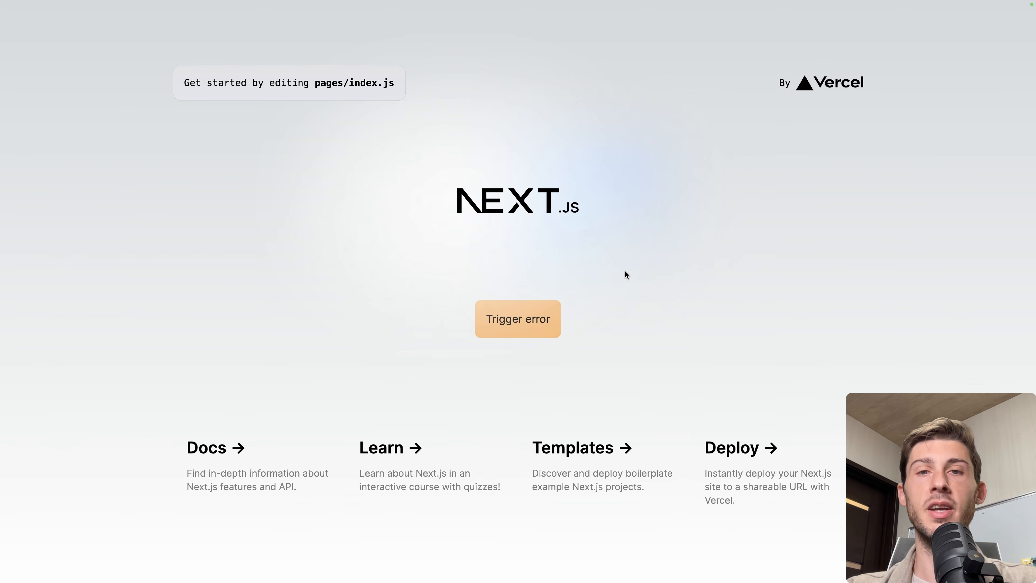
{"action": "key", "text": "ctrl+shift+Tab"}
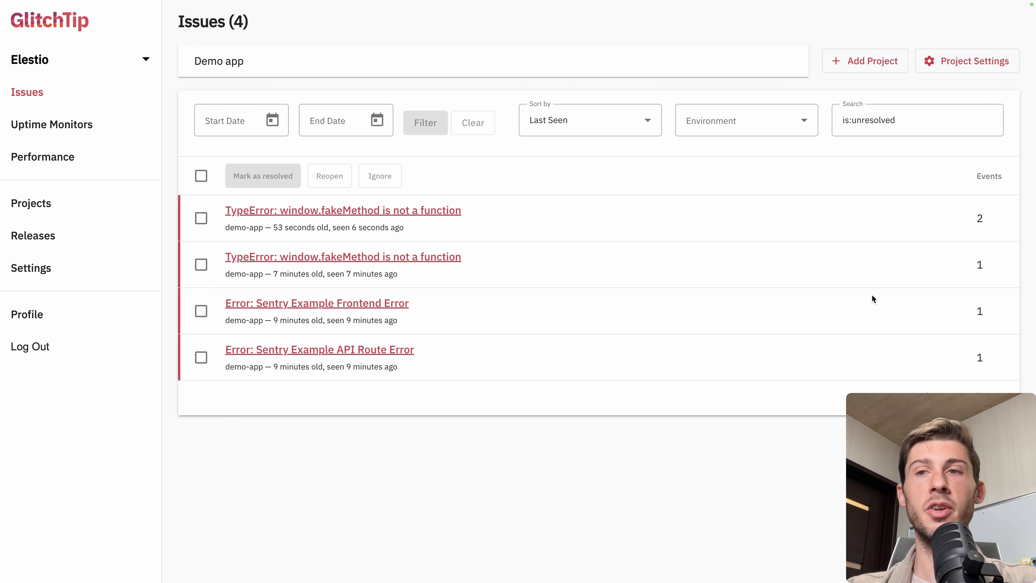
Filter the issues by the production and development environments in turn, ending on production
{"action": "left_click", "coordinate": [748, 123]}
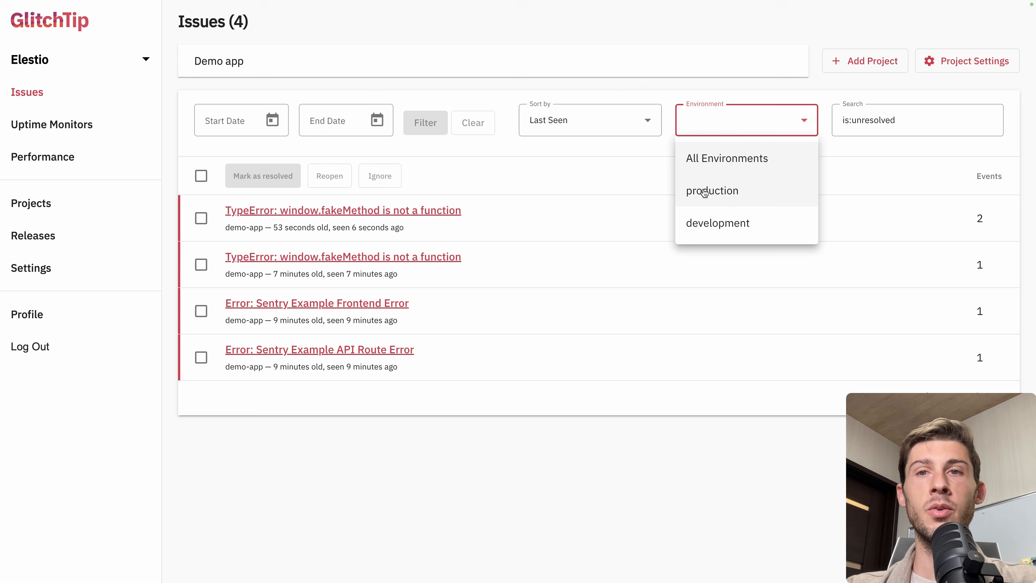
{"action": "left_click", "coordinate": [716, 194]}
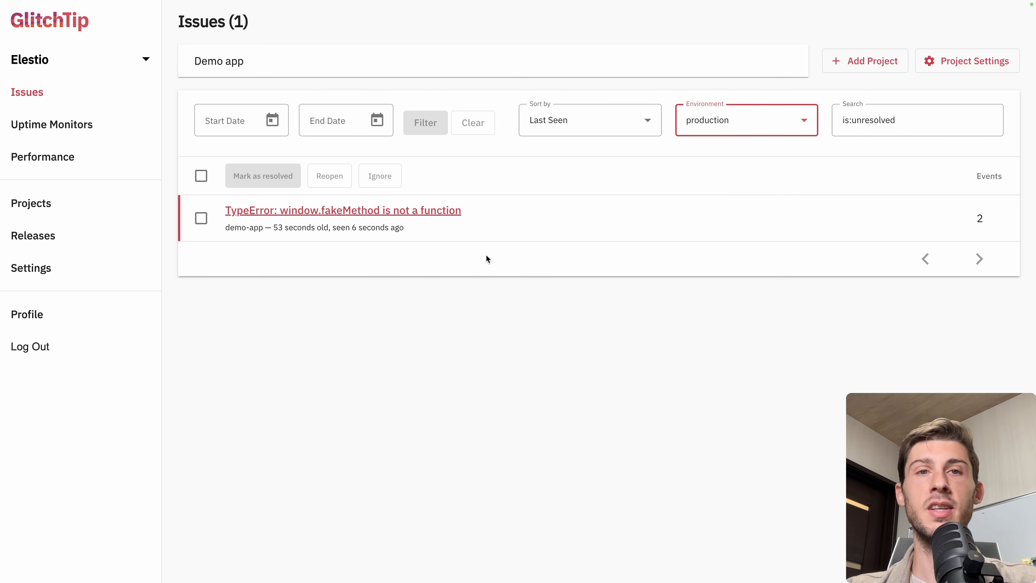
{"action": "left_click", "coordinate": [693, 127]}
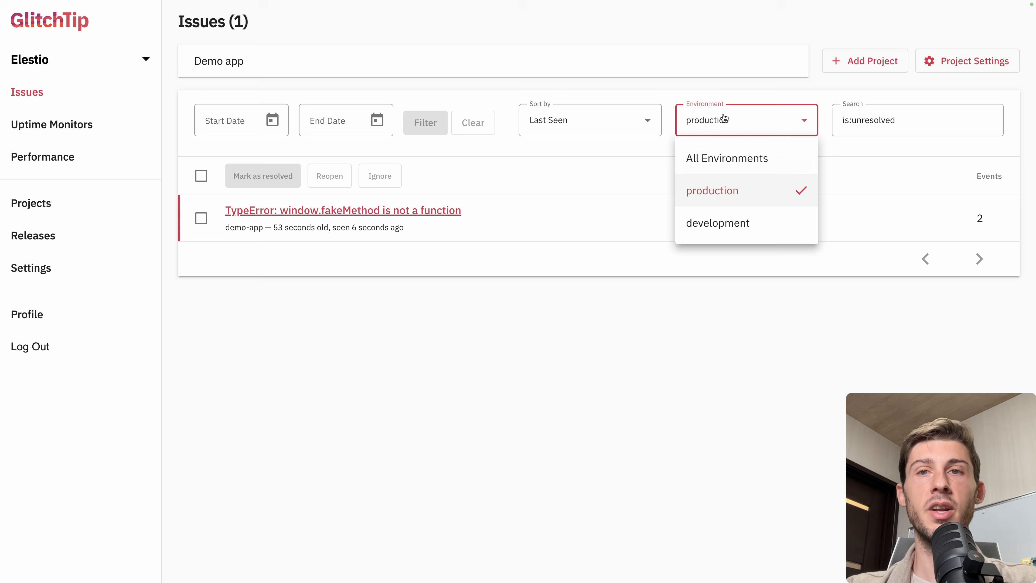
{"action": "left_click", "coordinate": [695, 221]}
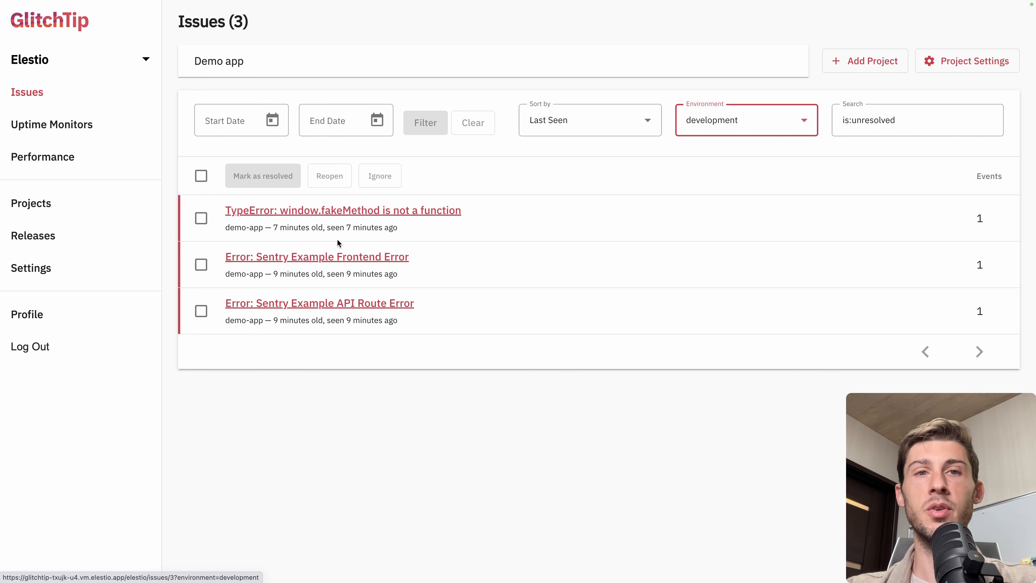
{"action": "mouse_move", "coordinate": [357, 224]}
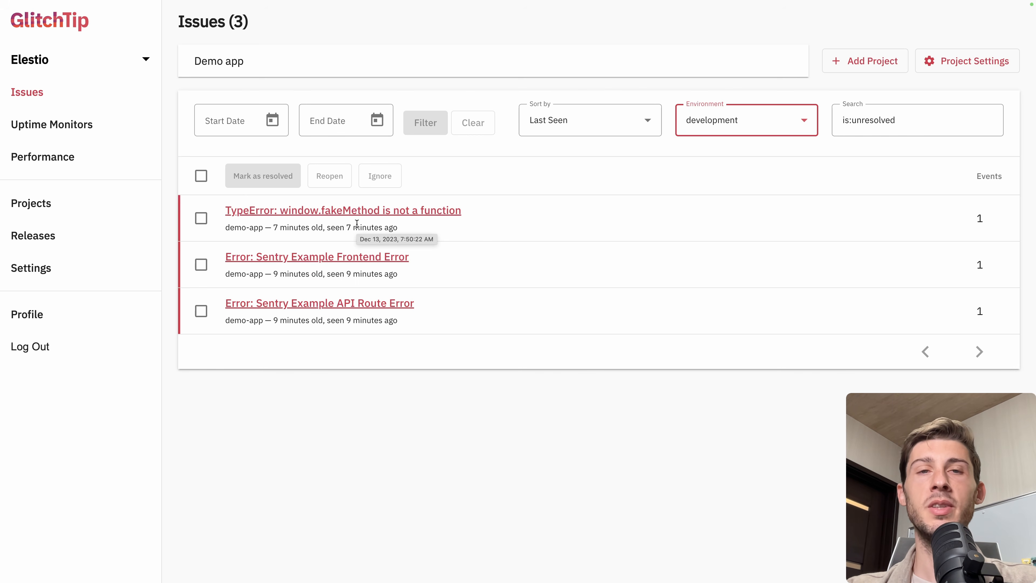
{"action": "left_click", "coordinate": [729, 129]}
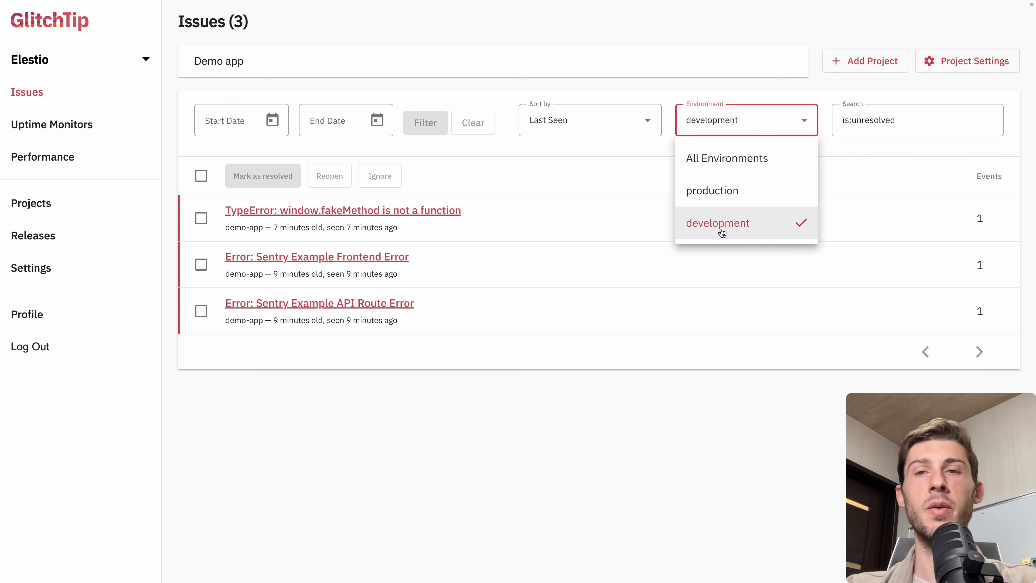
{"action": "left_click", "coordinate": [734, 198]}
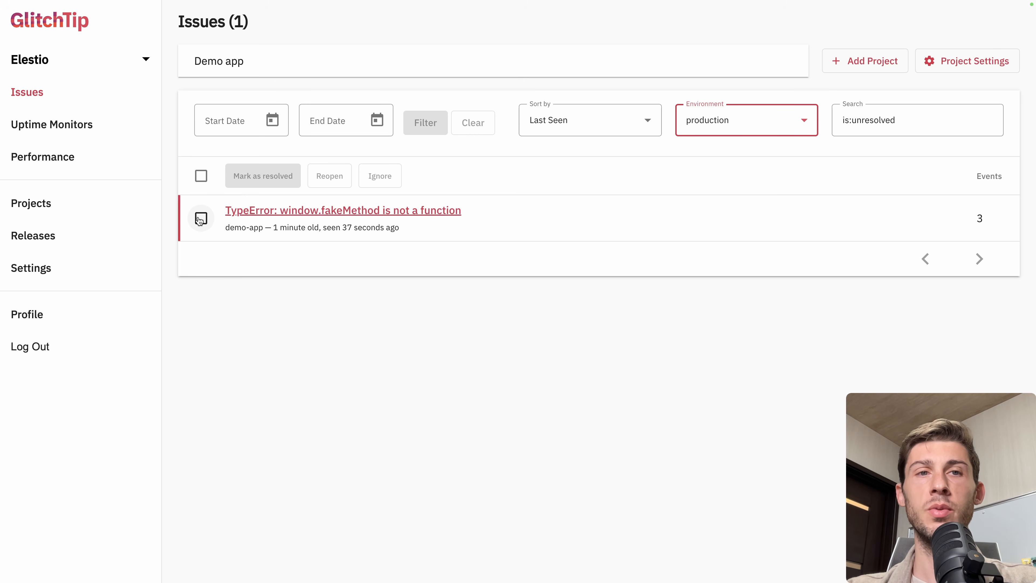
Mark the production TypeError issue as resolved and open it
{"action": "left_click", "coordinate": [200, 219]}
{"action": "left_click", "coordinate": [245, 181]}
{"action": "left_click", "coordinate": [322, 210]}
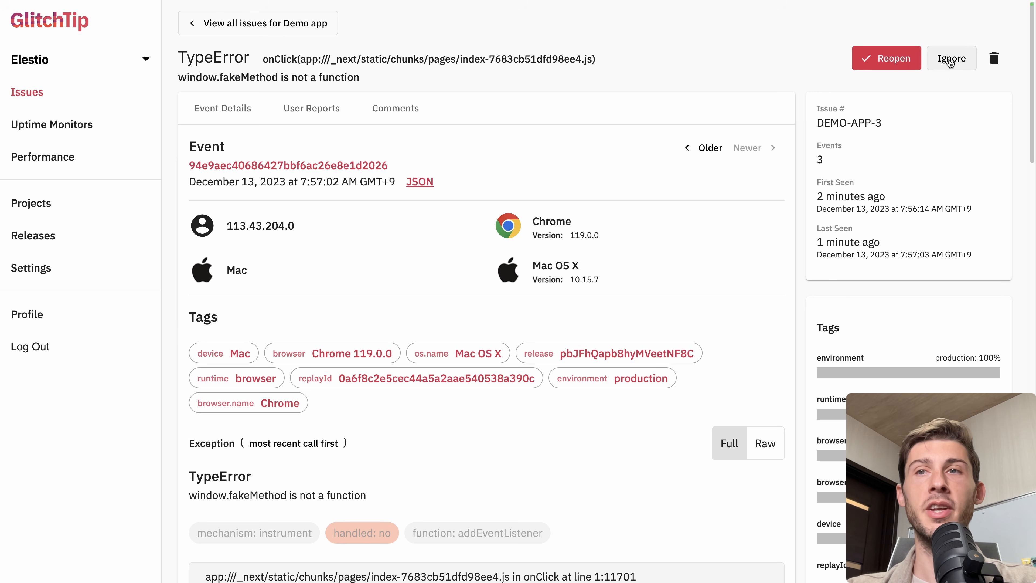
Return to the issues list and filter it by the production environment
{"action": "left_click", "coordinate": [32, 102]}
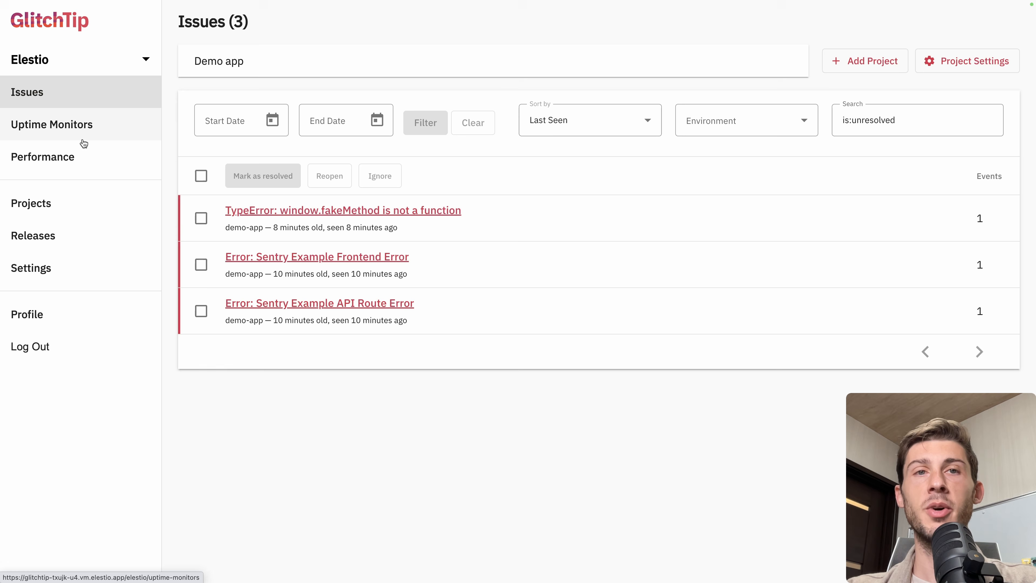
{"action": "left_click", "coordinate": [707, 119]}
{"action": "left_click", "coordinate": [700, 191]}
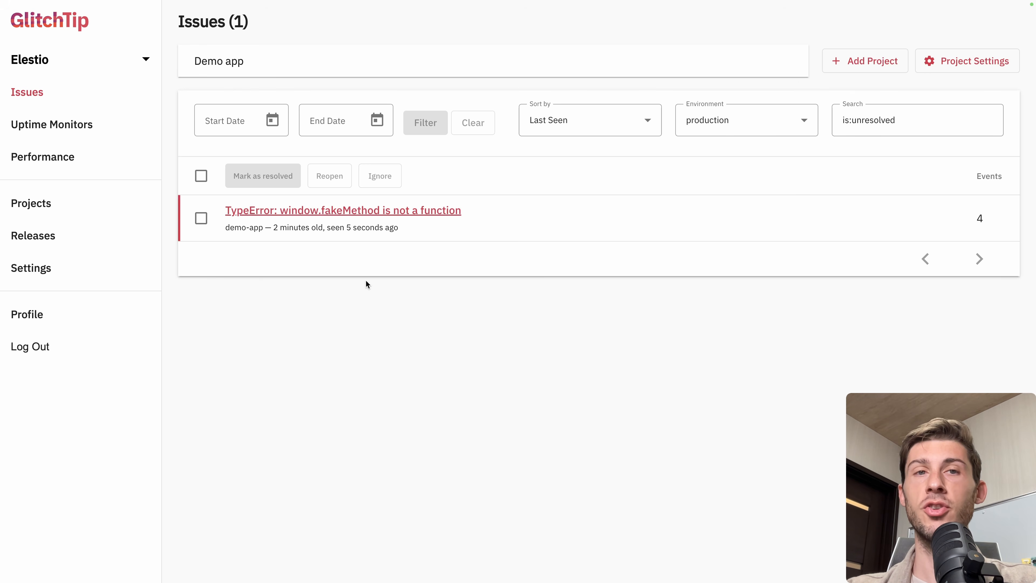
Open the Releases page to view the existing releases
{"action": "left_click", "coordinate": [62, 238]}
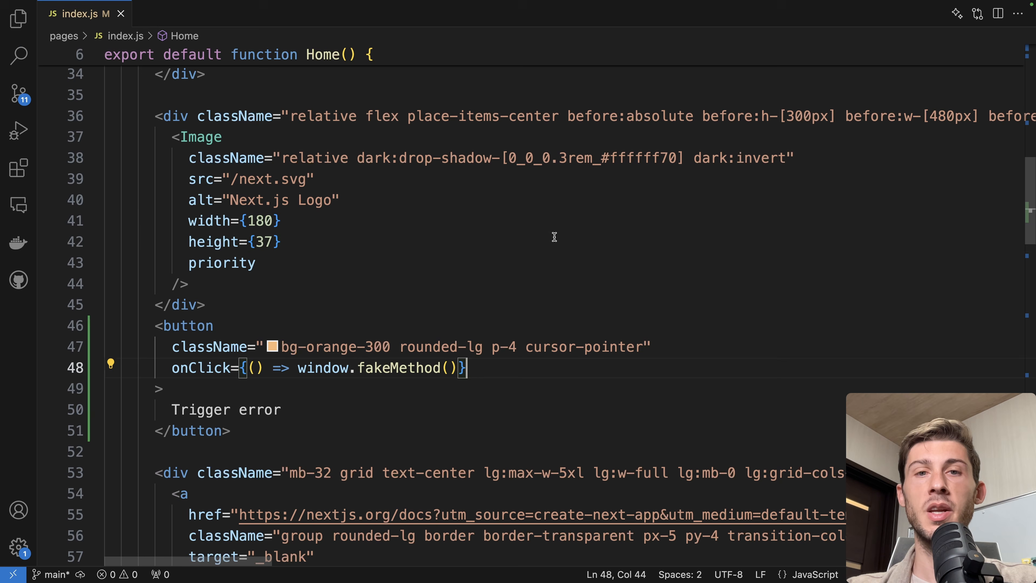
{"action": "left_click", "coordinate": [281, 241]}
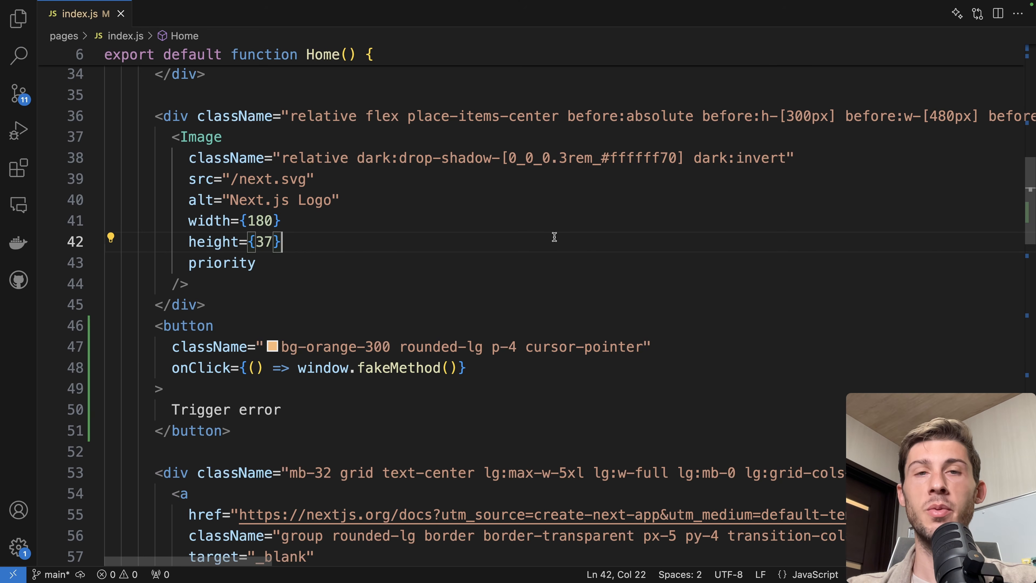
Open package.json and bump the app version to 0.2.0
{"action": "key", "text": "super+p"}
{"action": "type", "text": "pa"}
{"action": "key", "text": "Return"}
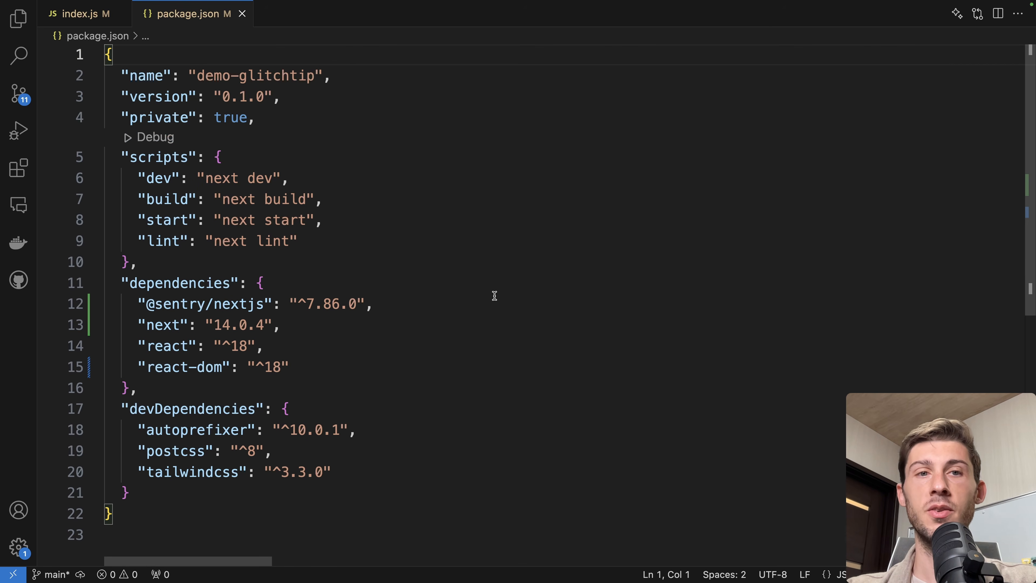
{"action": "left_click", "coordinate": [245, 96]}
{"action": "key", "text": "BackSpace"}
{"action": "type", "text": "2"}
Stop the running server in the terminal and restart it with npm run start
{"action": "key", "text": "ctrl+grave"}
{"action": "key", "text": "ctrl+c"}
{"action": "type", "text": "n"}
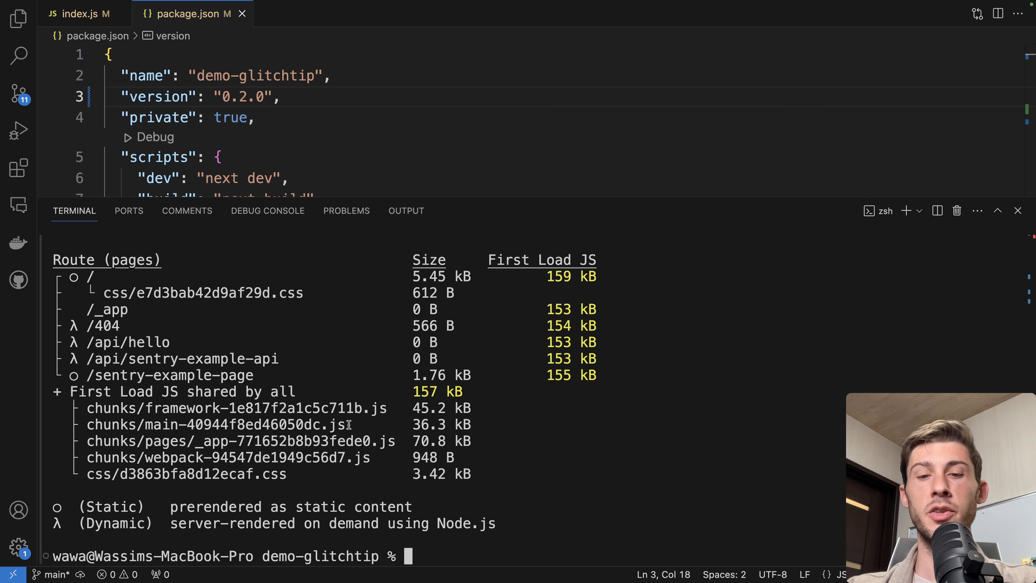
{"action": "type", "text": "npm run start"}
{"action": "key", "text": "Return"}
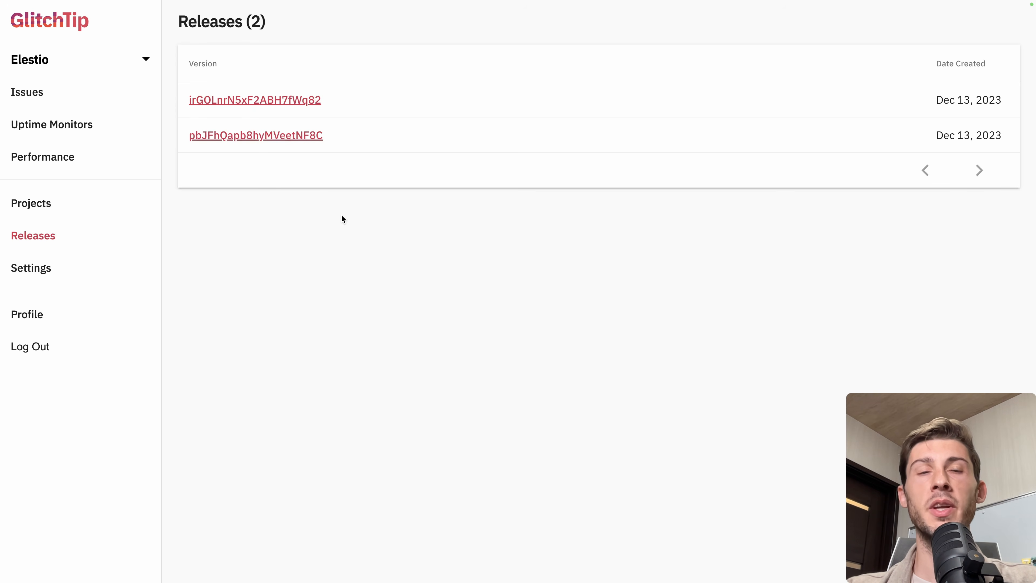
Open the newest release to view its files
{"action": "left_click", "coordinate": [281, 102]}
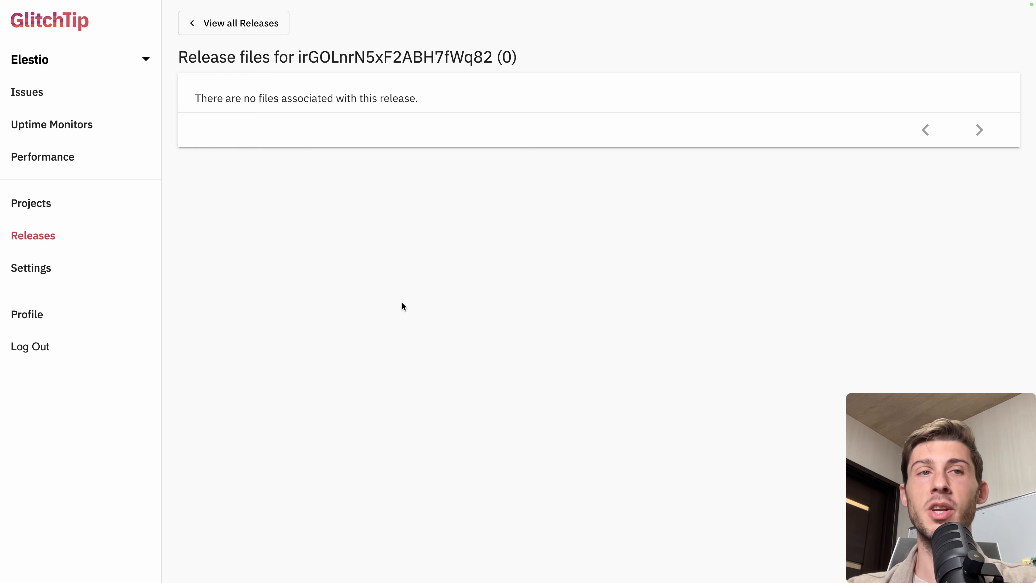
{"action": "left_click", "coordinate": [94, 130]}
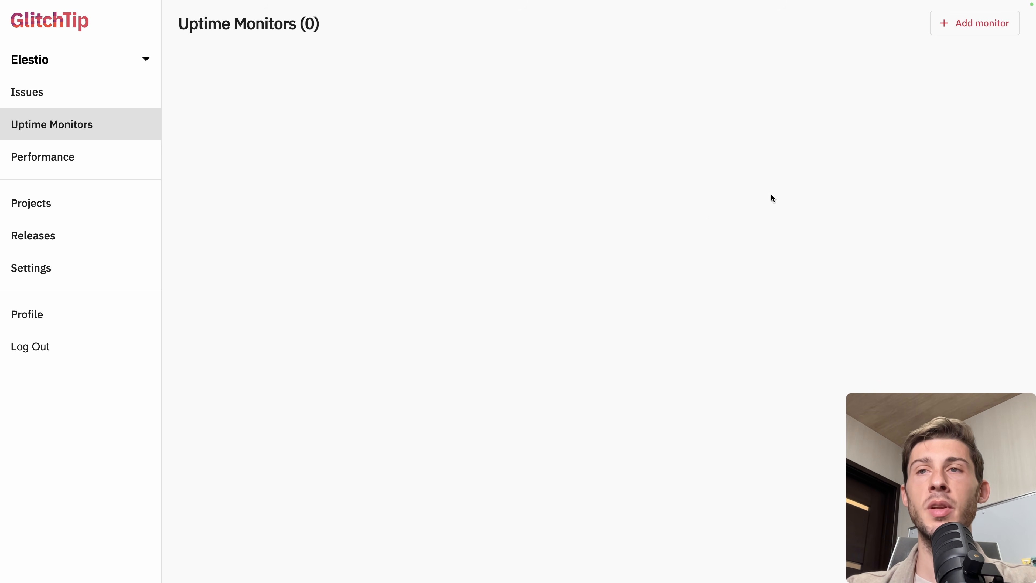
{"action": "left_click", "coordinate": [956, 33]}
{"action": "left_click", "coordinate": [663, 106]}
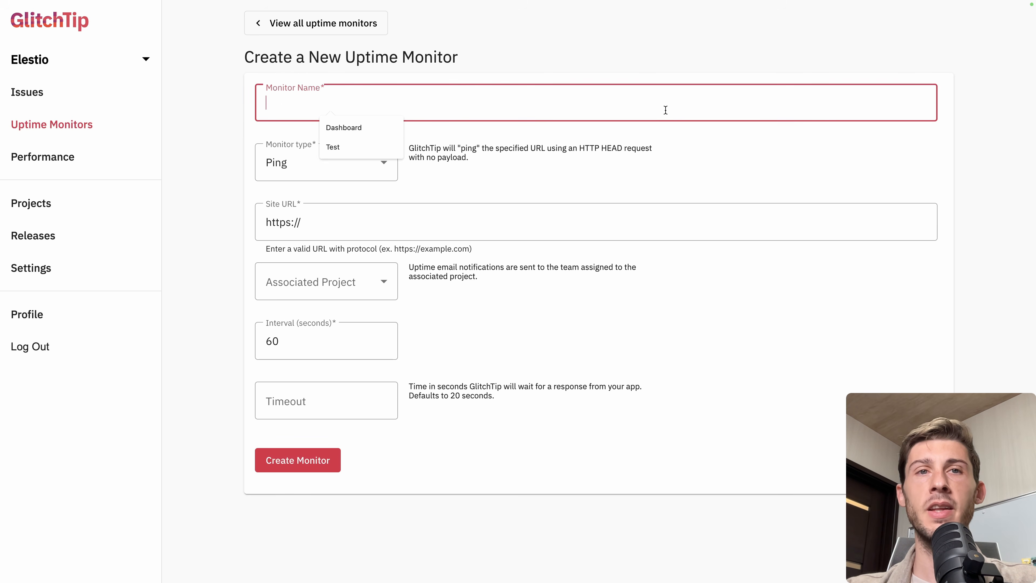
{"action": "type", "text": "Dashboard"}
{"action": "left_click", "coordinate": [324, 163]}
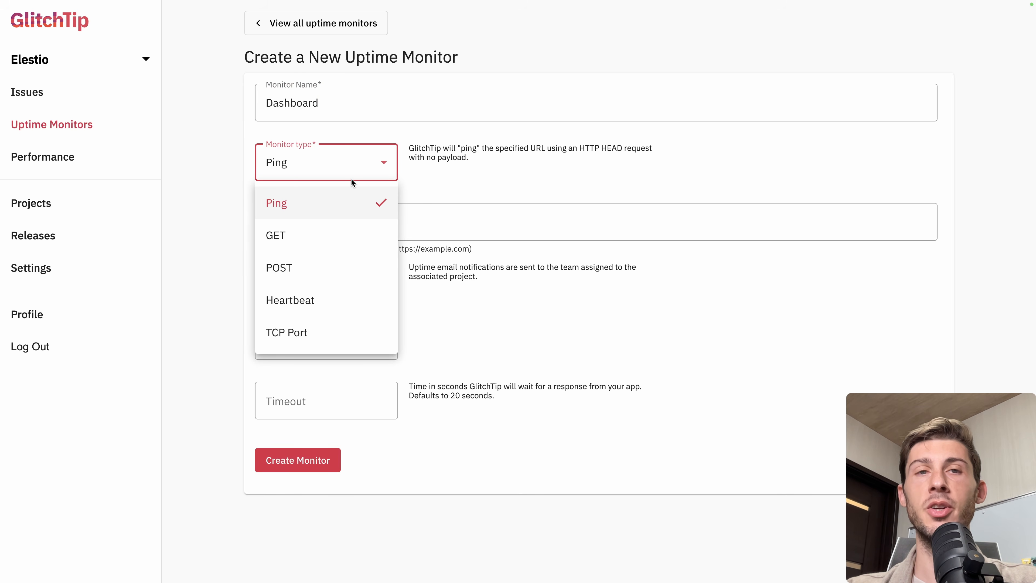
{"action": "left_click", "coordinate": [489, 152]}
{"action": "left_click", "coordinate": [426, 224]}
{"action": "type", "text": "dash.elest.io"}
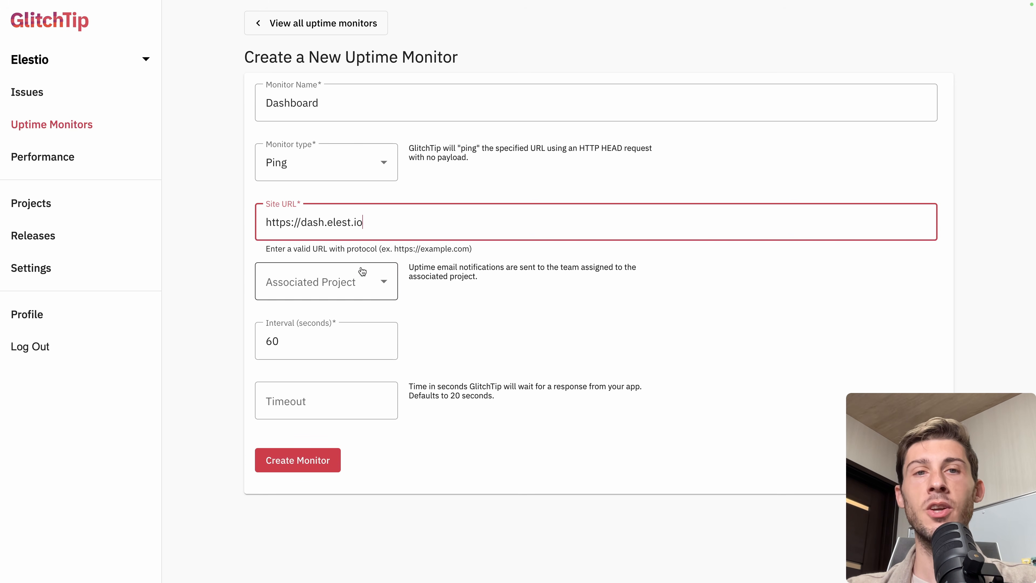
{"action": "left_click", "coordinate": [357, 276]}
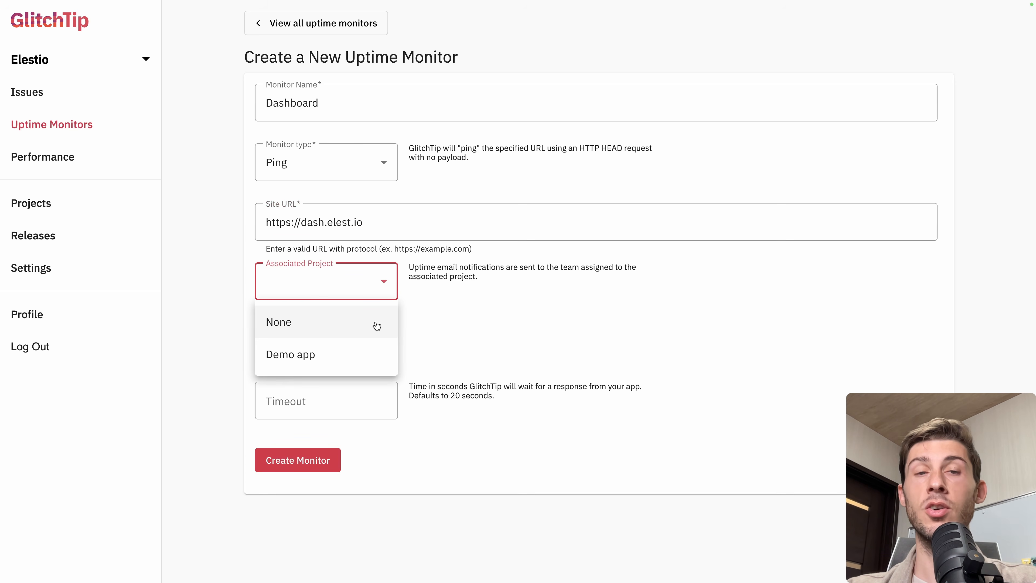
{"action": "left_click", "coordinate": [363, 353]}
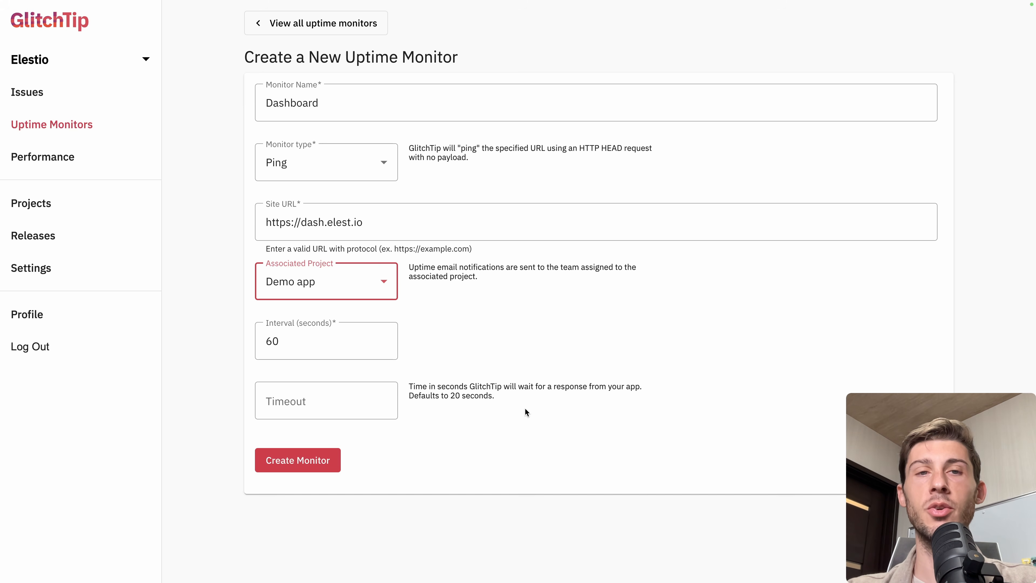
{"action": "left_click", "coordinate": [320, 458]}
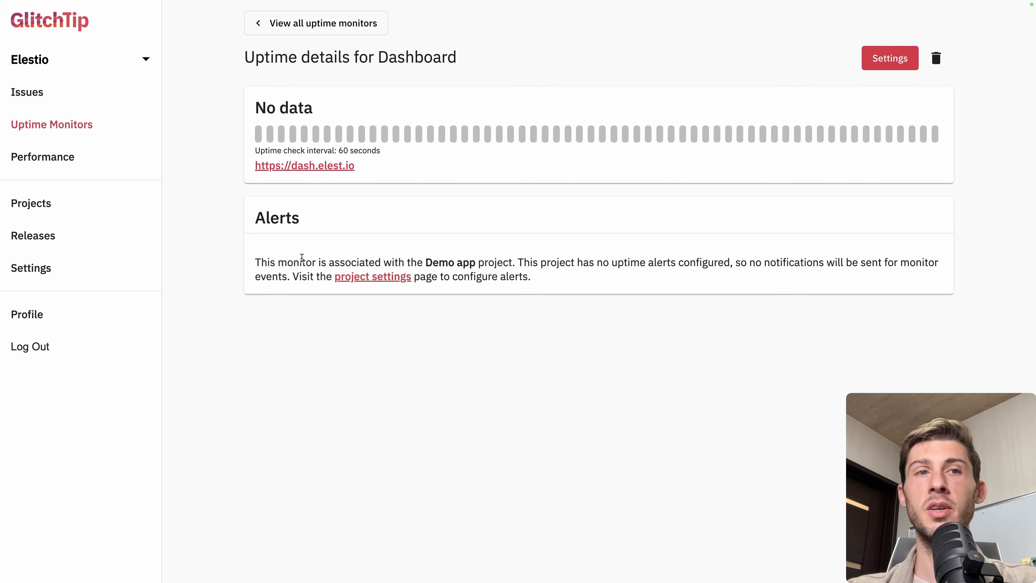
{"action": "left_click", "coordinate": [323, 28]}
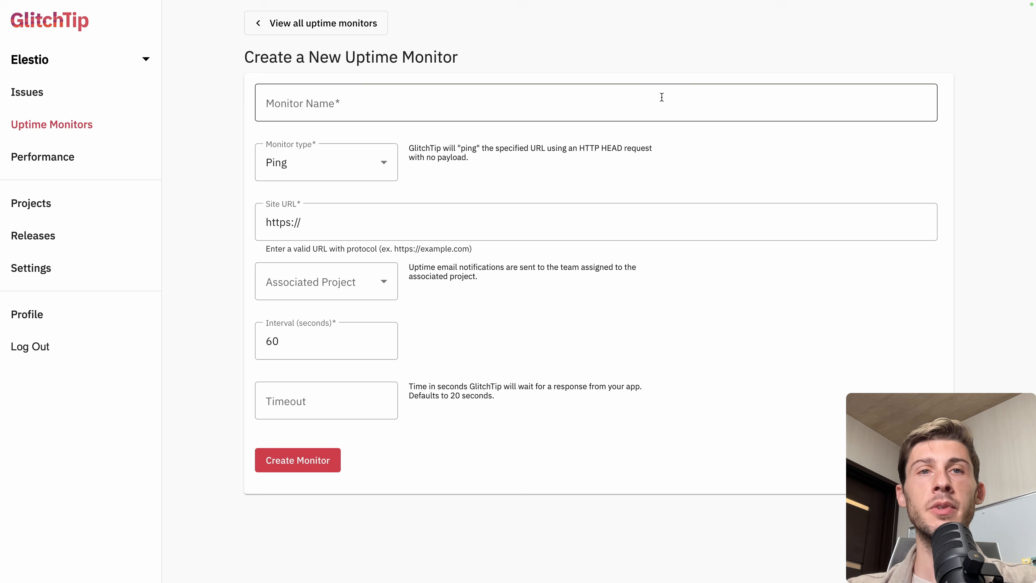
{"action": "left_click", "coordinate": [661, 97]}
{"action": "type", "text": "Test"}
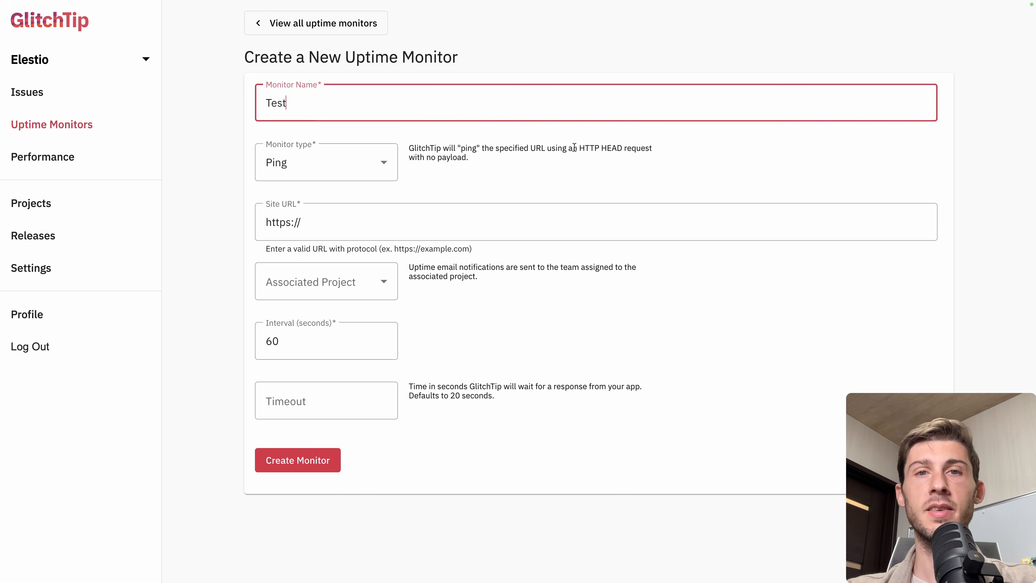
{"action": "left_click", "coordinate": [359, 225]}
{"action": "type", "text": "test.elest.io"}
{"action": "double_click", "coordinate": [302, 222]}
{"action": "left_click", "coordinate": [339, 282]}
{"action": "left_click", "coordinate": [308, 355]}
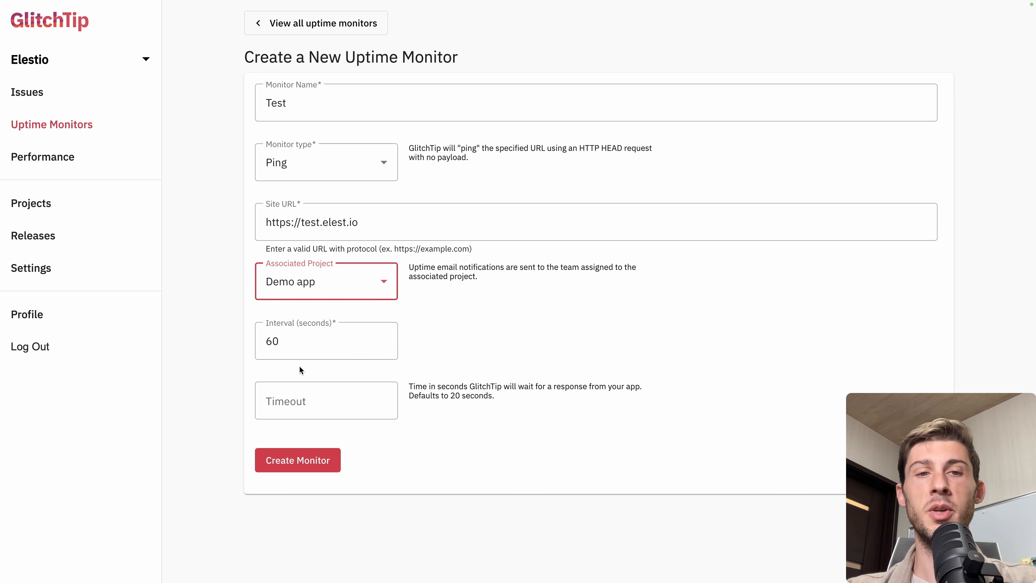
{"action": "left_click", "coordinate": [290, 461]}
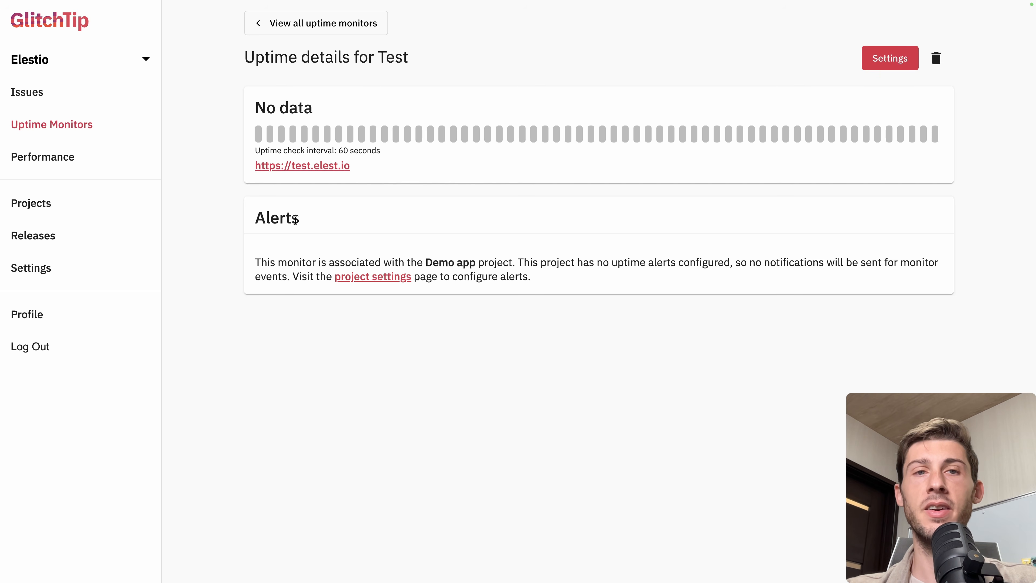
Open the Demo app project settings from the monitor's alerts notice and add a new project alert
{"action": "left_click_drag", "start_coordinate": [253, 263], "coordinate": [512, 263]}
{"action": "left_click", "coordinate": [433, 255]}
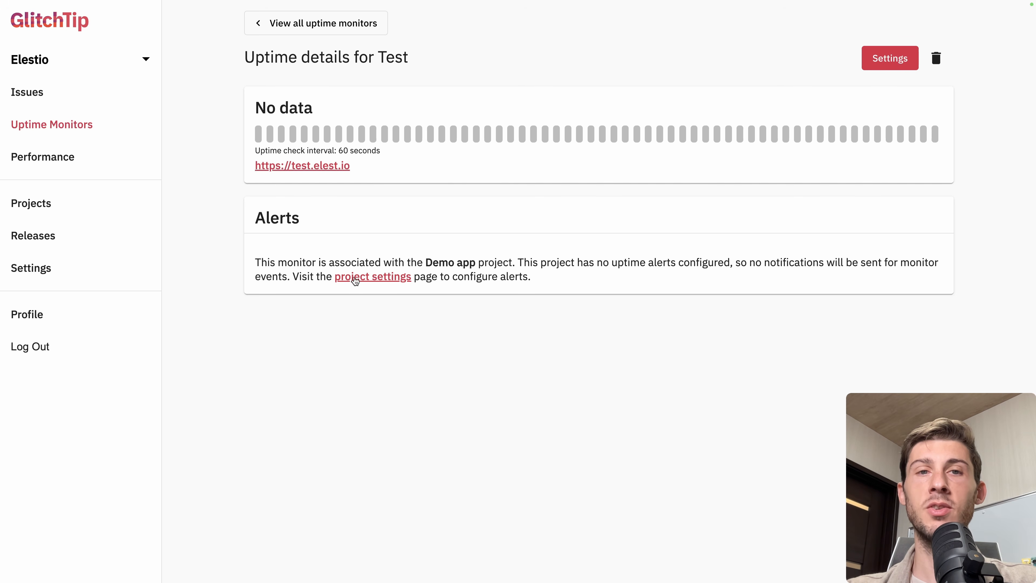
{"action": "left_click", "coordinate": [375, 278]}
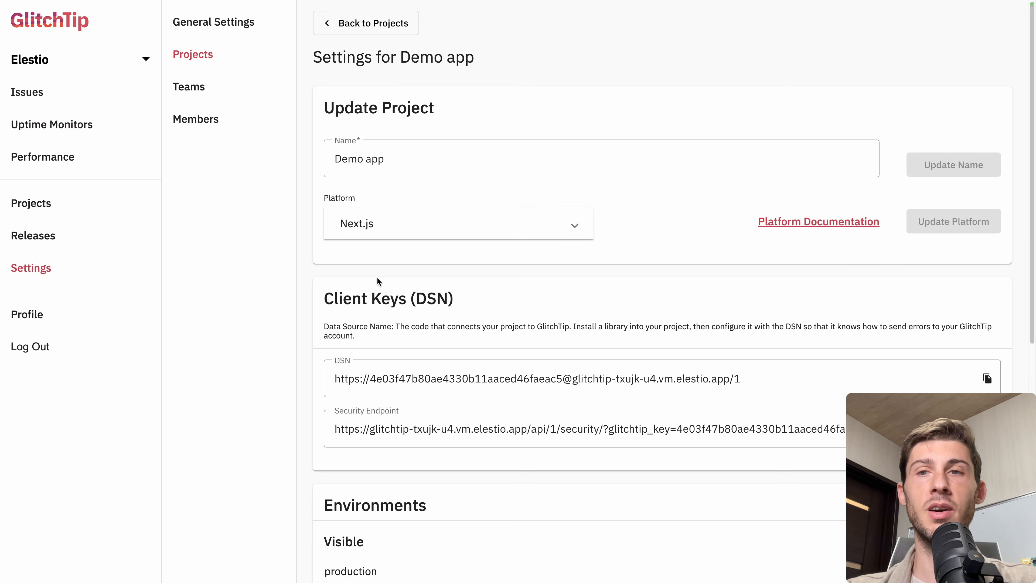
{"action": "scroll", "coordinate": [377, 277], "scroll_direction": "down", "scroll_amount": 5}
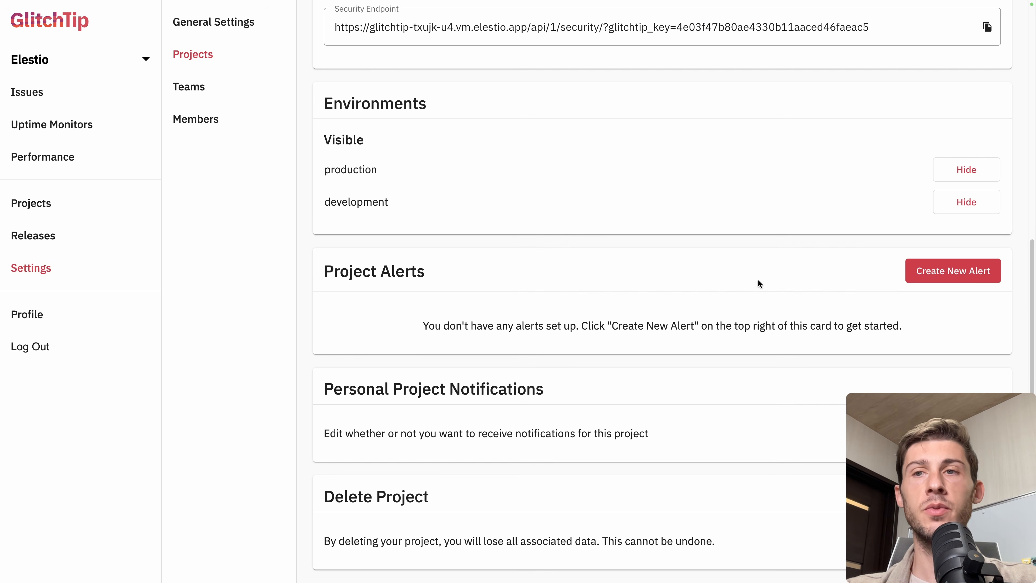
{"action": "left_click", "coordinate": [928, 276]}
{"action": "scroll", "coordinate": [686, 333], "scroll_direction": "down", "scroll_amount": 3}
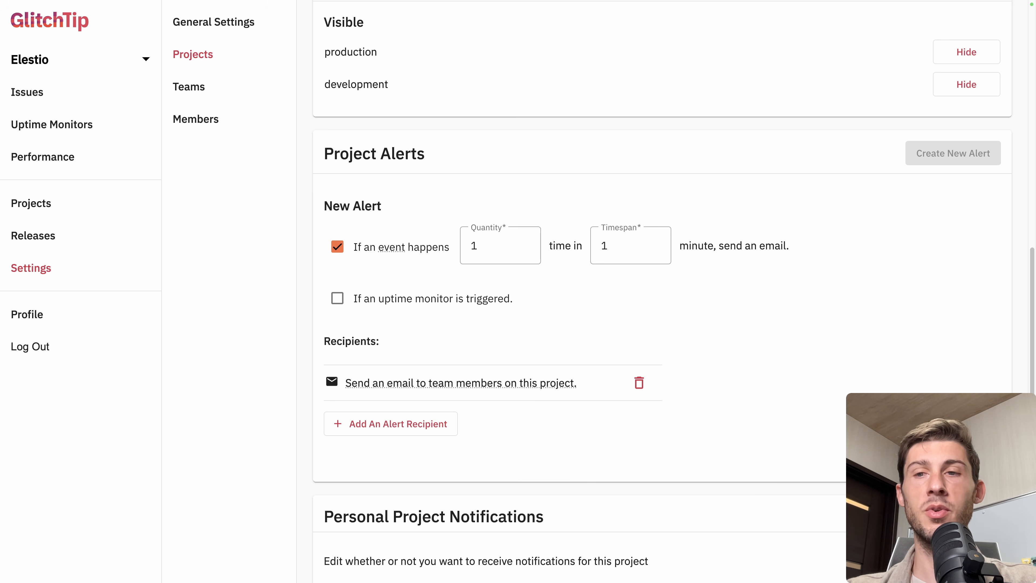
{"action": "key", "text": "Return"}
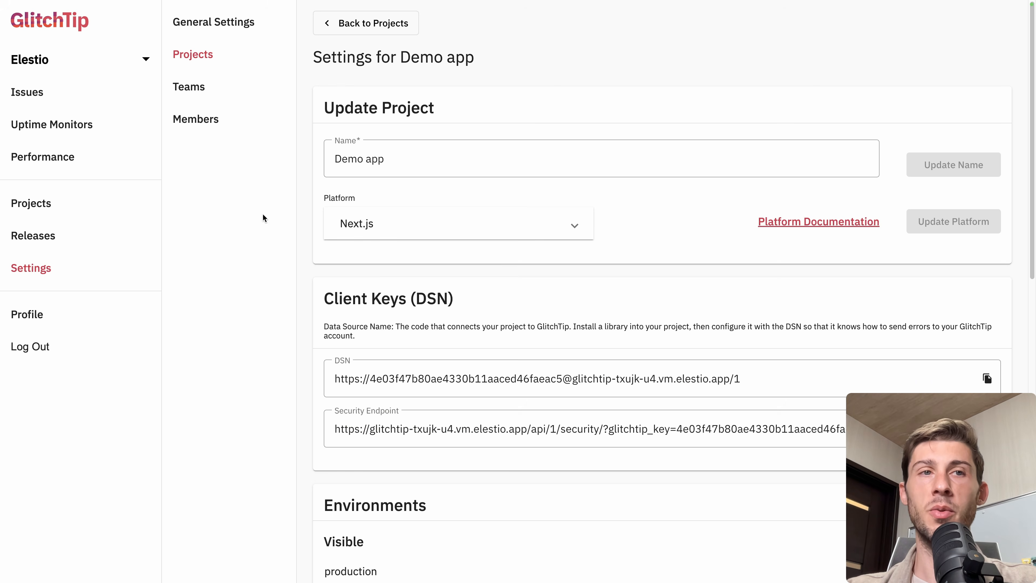
Open the Dashboard uptime monitor and review its response time chart and check history
{"action": "left_click", "coordinate": [94, 126]}
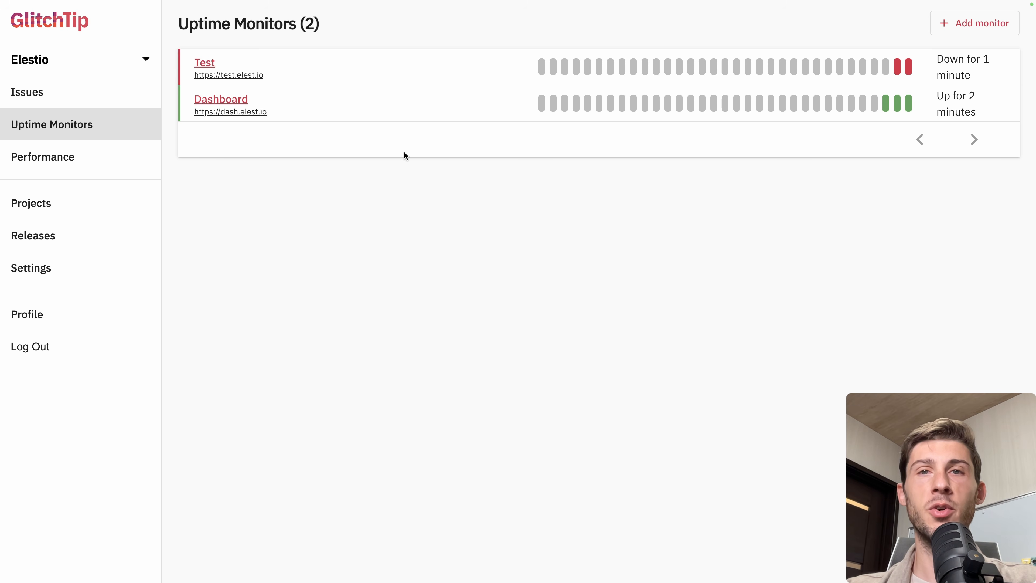
{"action": "mouse_move", "coordinate": [909, 105]}
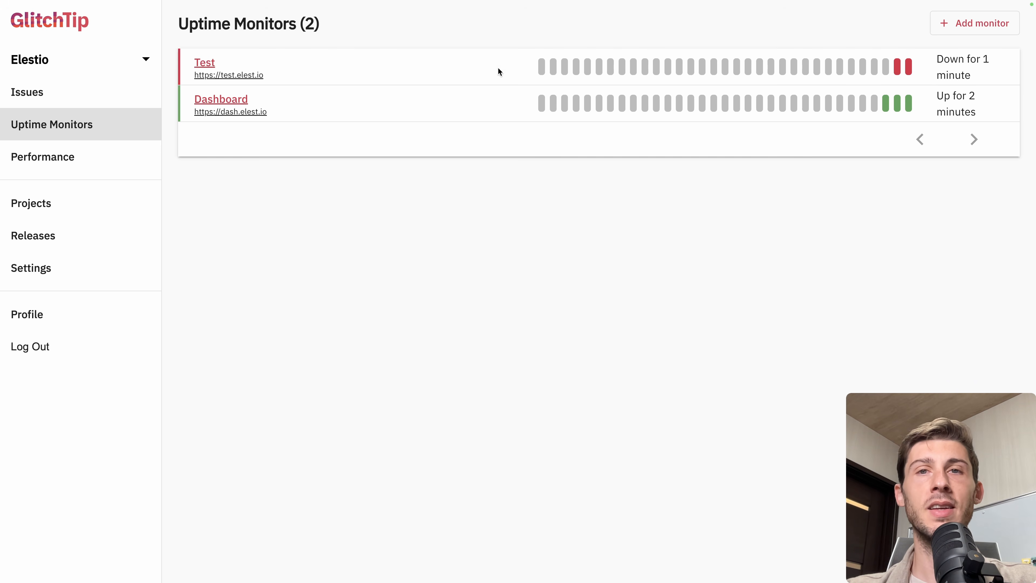
{"action": "left_click", "coordinate": [221, 101]}
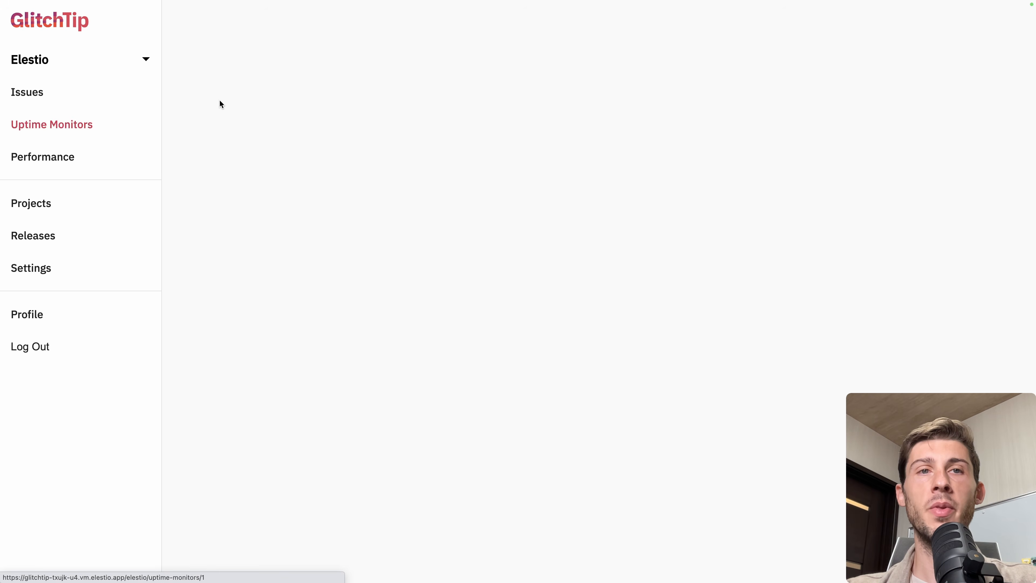
{"action": "mouse_move", "coordinate": [518, 283]}
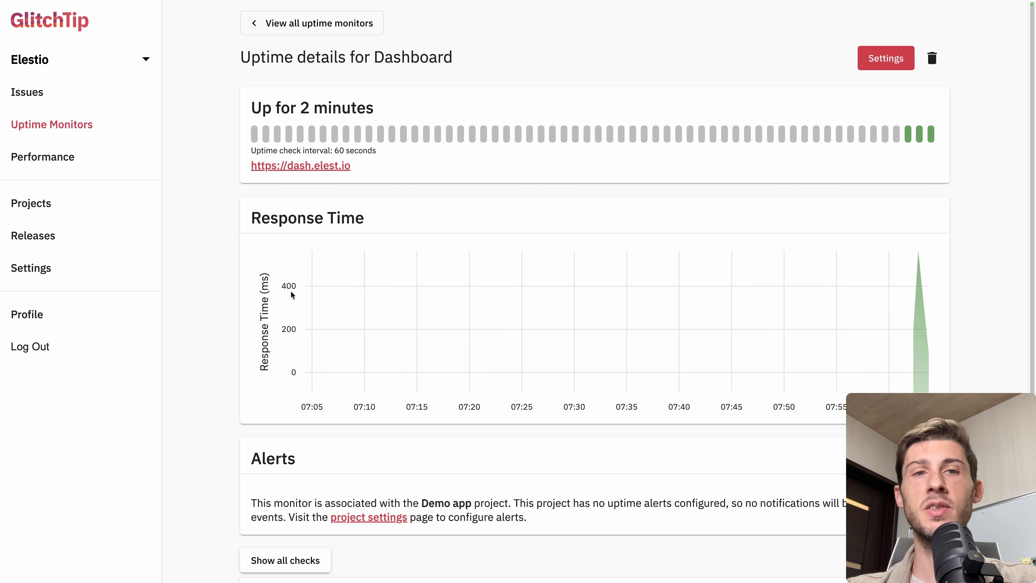
{"action": "mouse_move", "coordinate": [917, 337]}
{"action": "scroll", "coordinate": [226, 354], "scroll_direction": "down", "scroll_amount": 3}
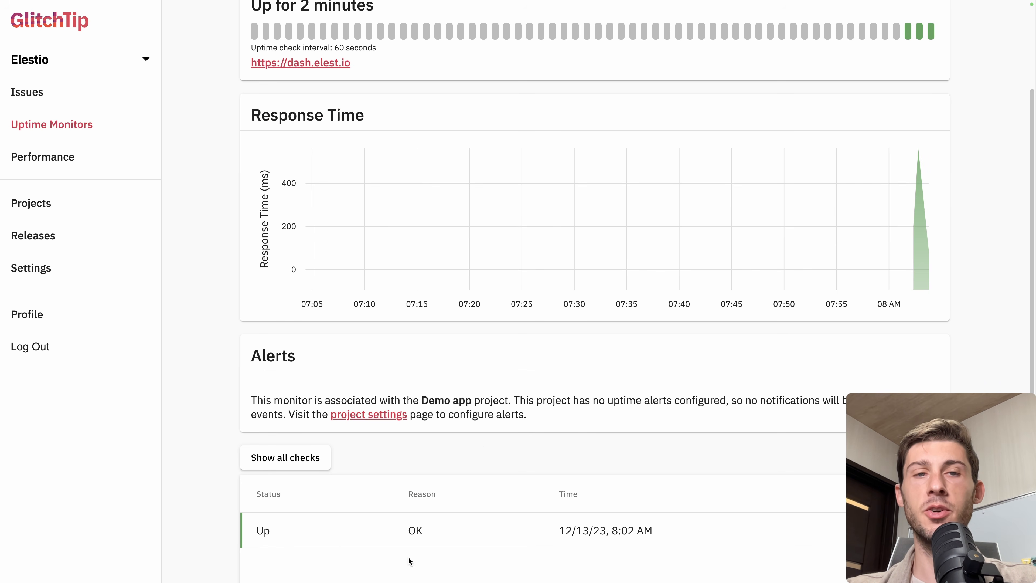
{"action": "scroll", "coordinate": [410, 412], "scroll_direction": "up", "scroll_amount": 3}
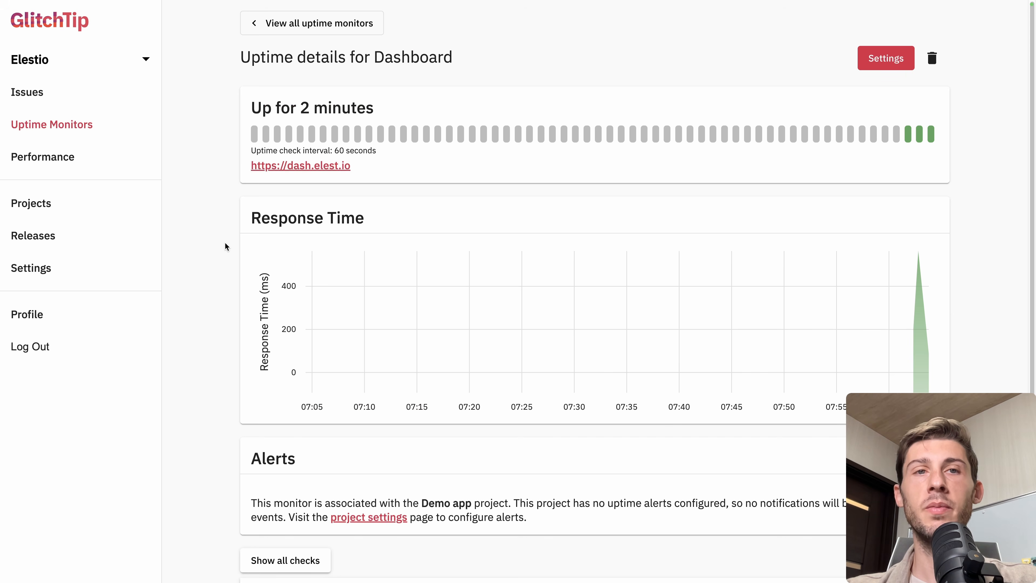
{"action": "mouse_move", "coordinate": [604, 258]}
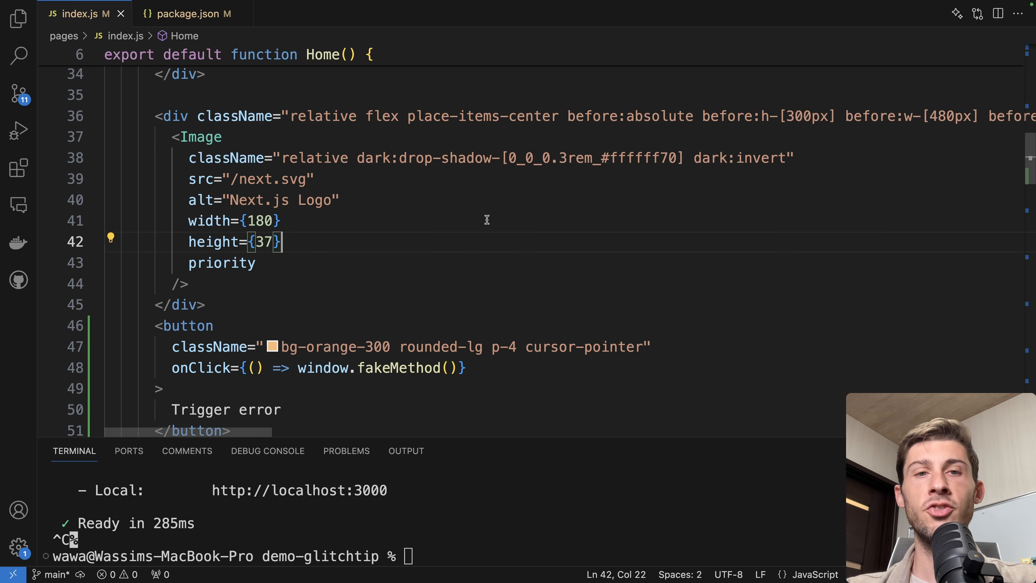
Change the button's onClick to call window.testError2(), save the file, and trigger the error in the app
{"action": "double_click", "coordinate": [418, 367]}
{"action": "type", "text": "testError"}
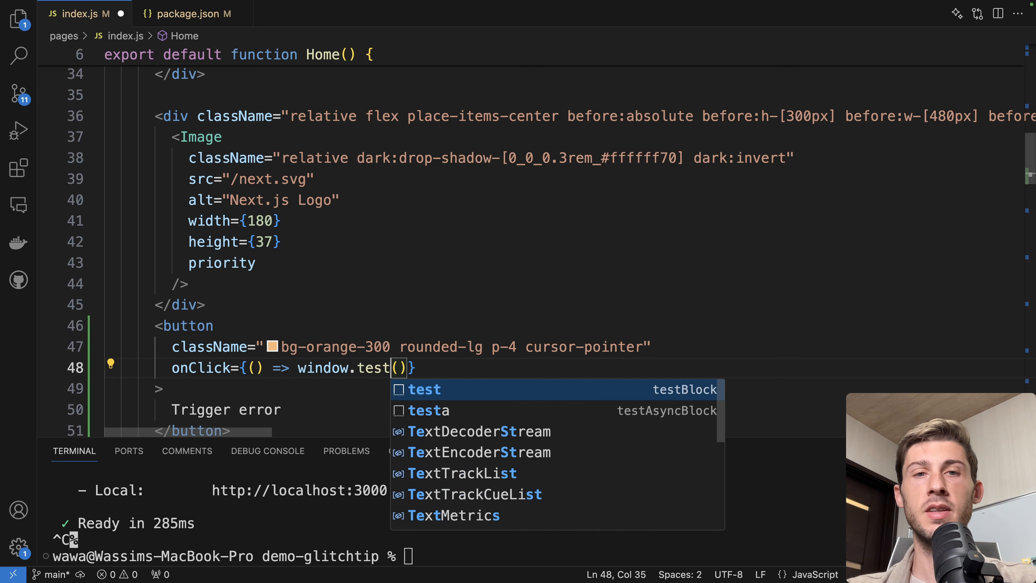
{"action": "type", "text": "2"}
{"action": "key", "text": "super+s"}
{"action": "left_click", "coordinate": [505, 518]}
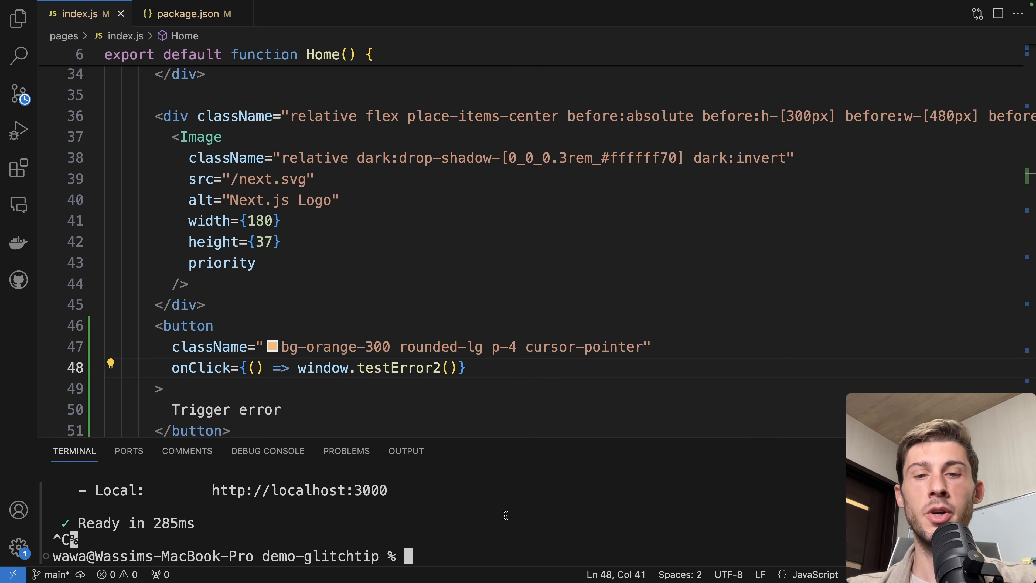
{"action": "type", "text": "np"}
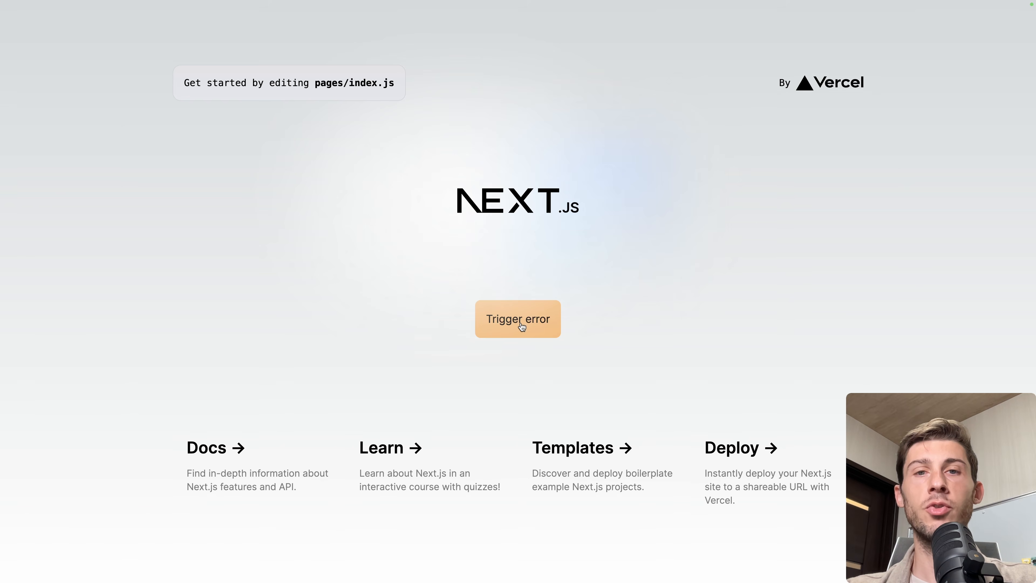
{"action": "left_click", "coordinate": [522, 325]}
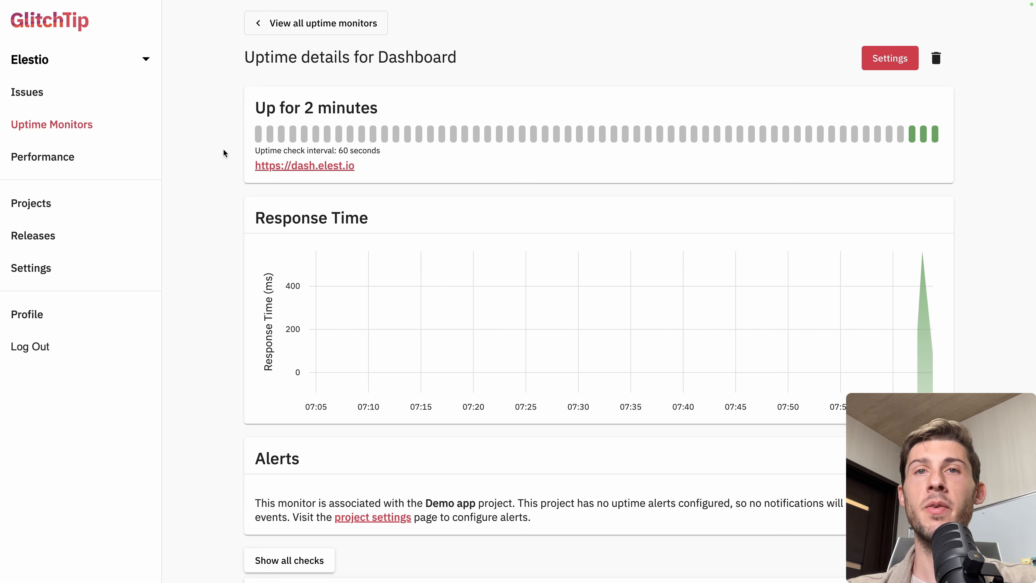
Open the Performance page to view the Demo app's transaction groups
{"action": "left_click", "coordinate": [60, 160]}
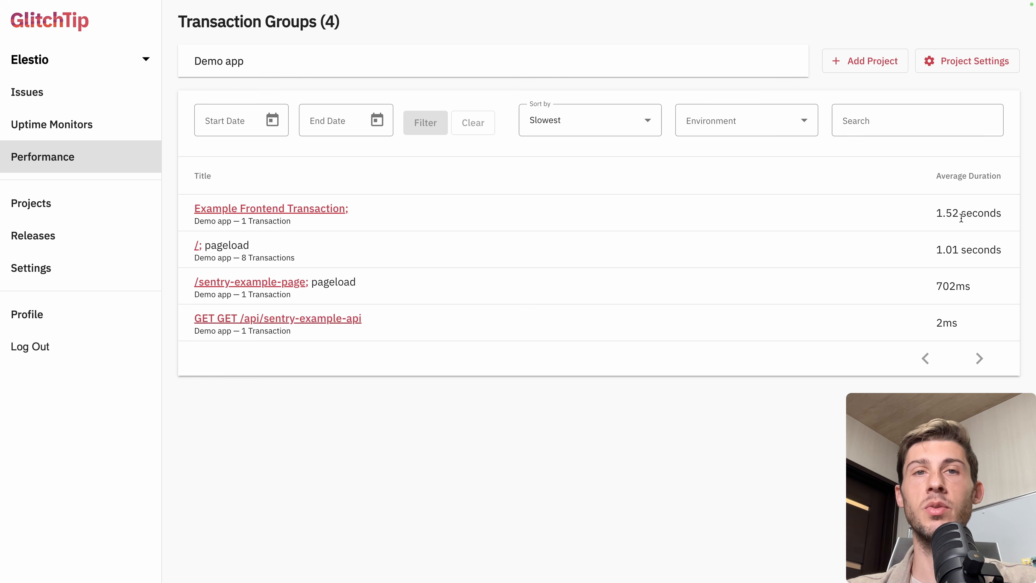
{"action": "left_click", "coordinate": [234, 120]}
{"action": "left_click", "coordinate": [348, 143]}
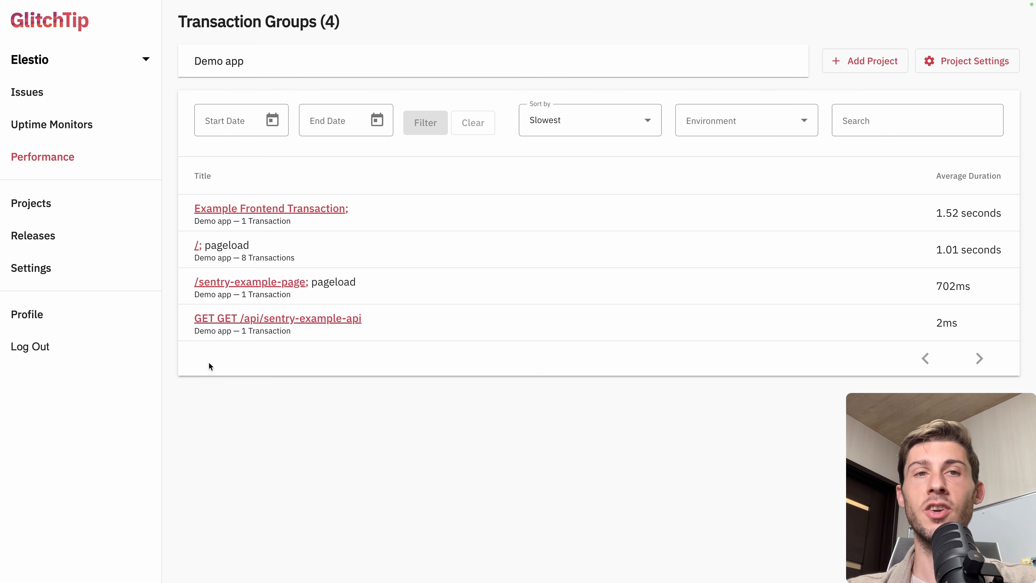
Create a new file portfolio.js in the pages folder and paste in the Portfolio page code
{"action": "key", "text": "super+Tab"}
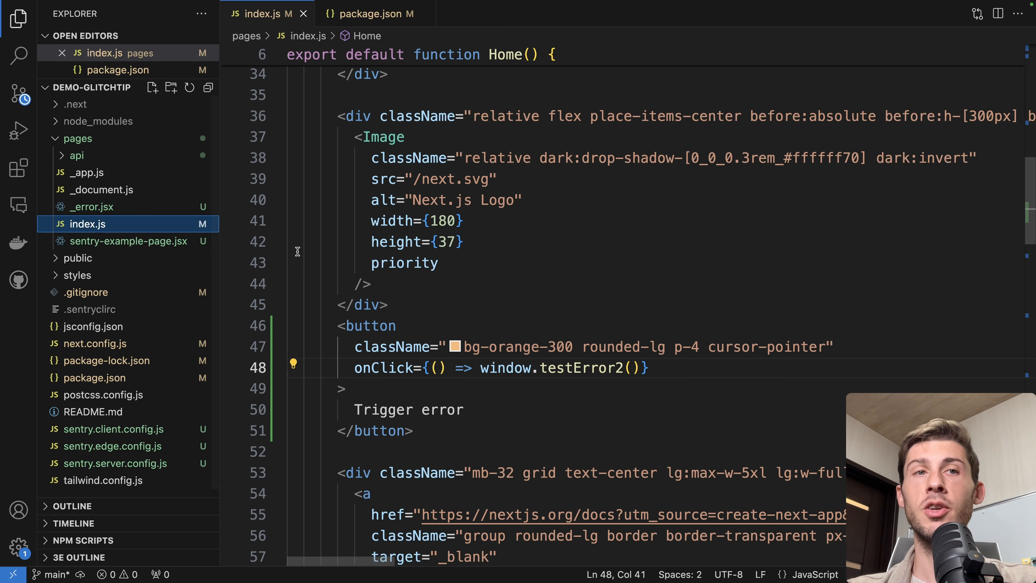
{"action": "right_click", "coordinate": [113, 147]}
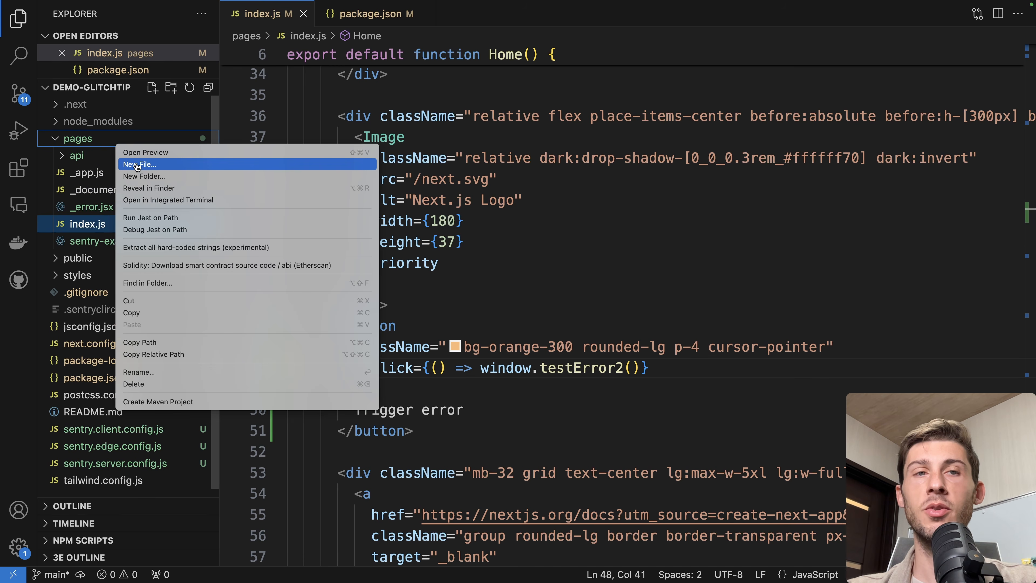
{"action": "left_click", "coordinate": [137, 164]}
{"action": "type", "text": "portfolio.j"}
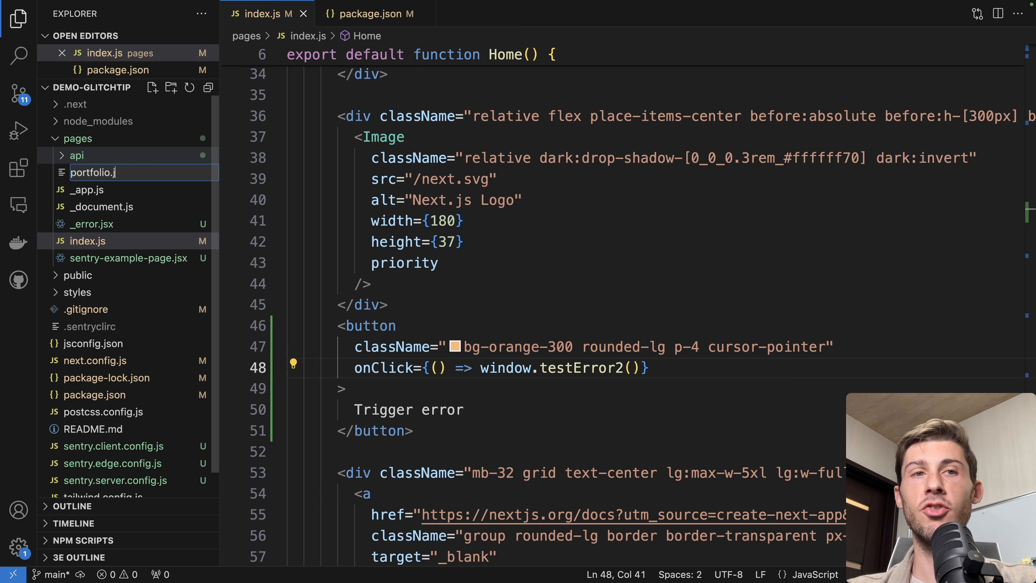
{"action": "type", "text": "s"}
{"action": "key", "text": "Return"}
{"action": "type", "text": "export default function Portfolio() {   return (     <div>       <h1>Portfolio</h1>       <div className=\"grid grid-cols-3 gap-4\">         <img src=\"https://picsum.photos/id/230/1920/1080\" alt=\"image\" />         <img src=\"https://picsum.photos/id/231/1920/1080\" alt=\"image\" />         <img src=\"https://picsum.photos/id/232/1920/1080\" alt=\"image\" />         <img src=\"https://picsum.photos/id/233/1920/1080\" alt=\"image\" />         <img src=\"https://picsum.photos/id/234/1920/1080\" alt=\"image\" />         <img src=\"https://picsum.photos/id/235/1920/1080\" alt=\"image\" />       </div>     </div>   ); }"}
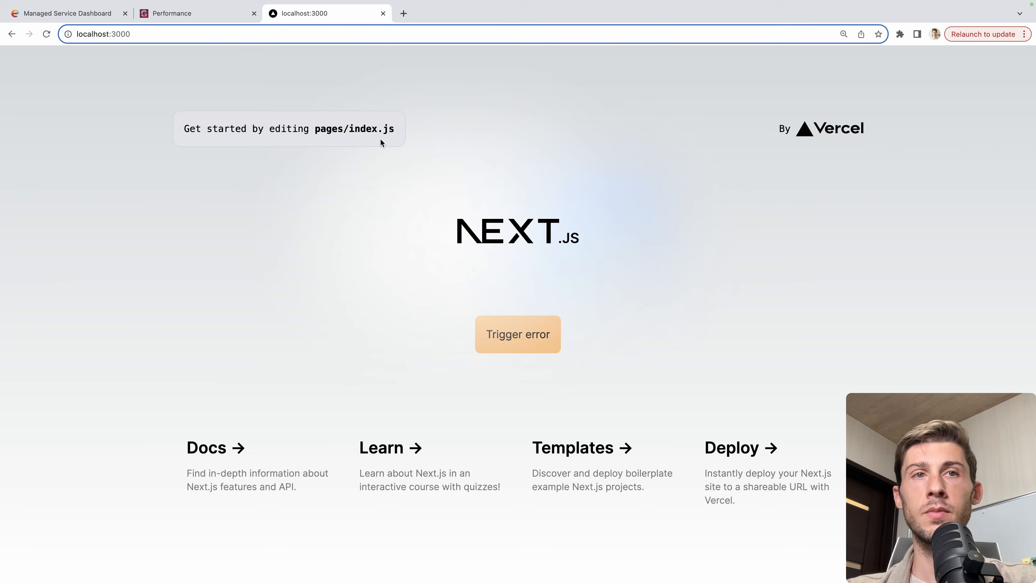
Visit localhost:3000/portfolio in the browser, then open the /portfolio transaction group in Performance
{"action": "key", "text": "super+l"}
{"action": "key", "text": "Right"}
{"action": "type", "text": "/portfolio"}
{"action": "key", "text": "Return"}
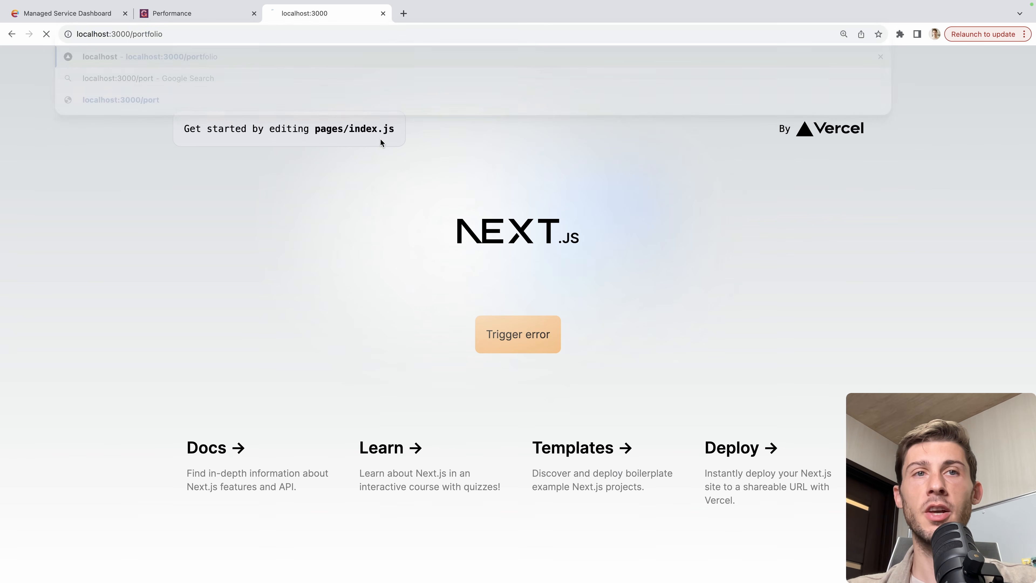
{"action": "key", "text": "ctrl+super+f"}
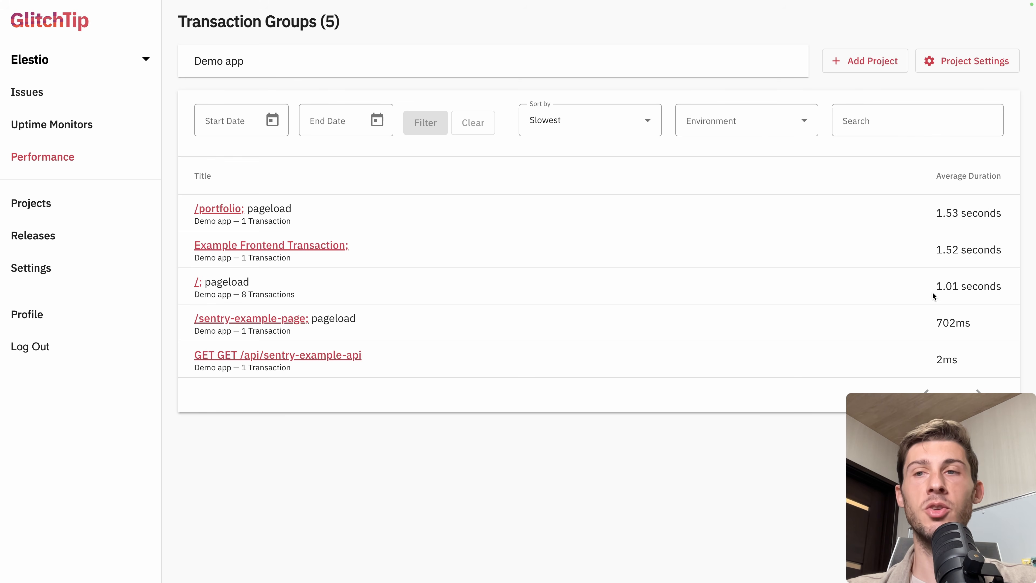
{"action": "left_click", "coordinate": [222, 208]}
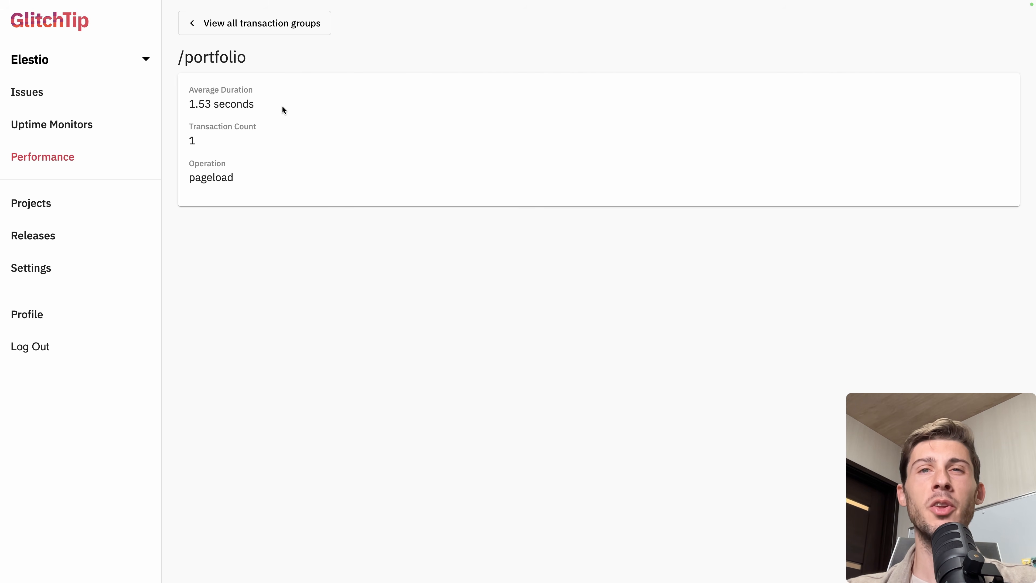
Browse the organization settings: projects, the dev team's members, projects and settings, and organization members
{"action": "left_click", "coordinate": [278, 20]}
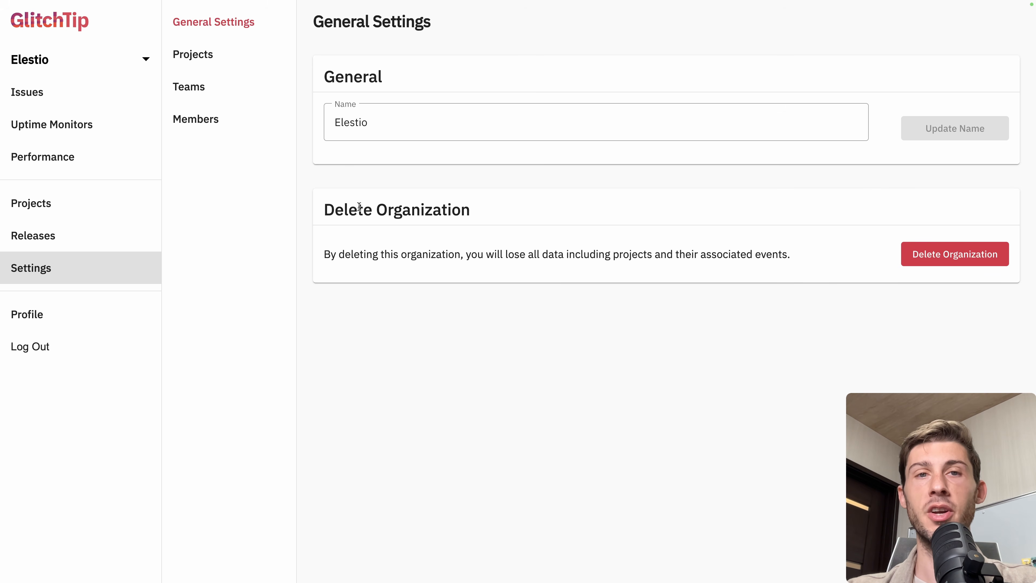
{"action": "left_click", "coordinate": [204, 59]}
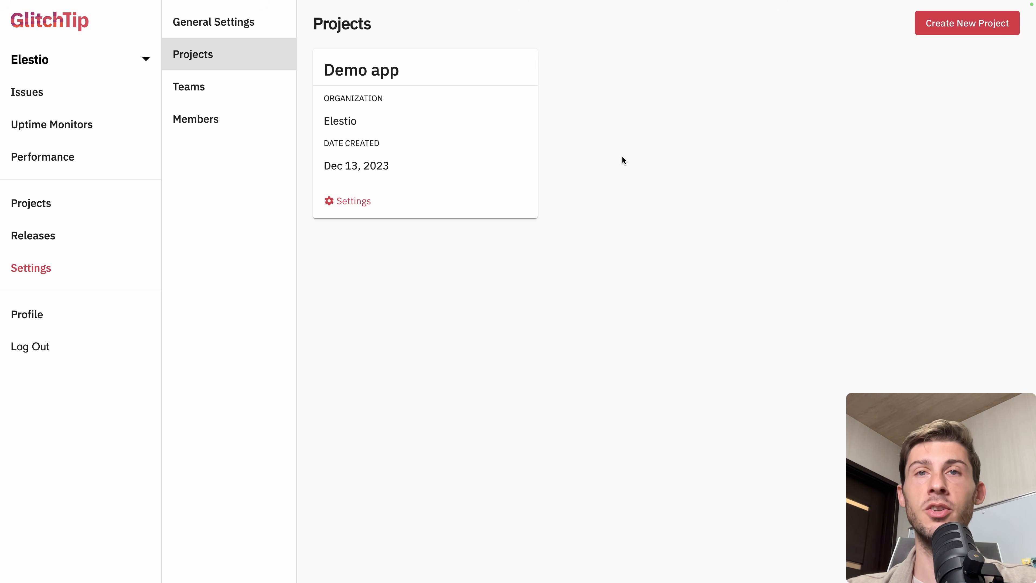
{"action": "left_click", "coordinate": [232, 96]}
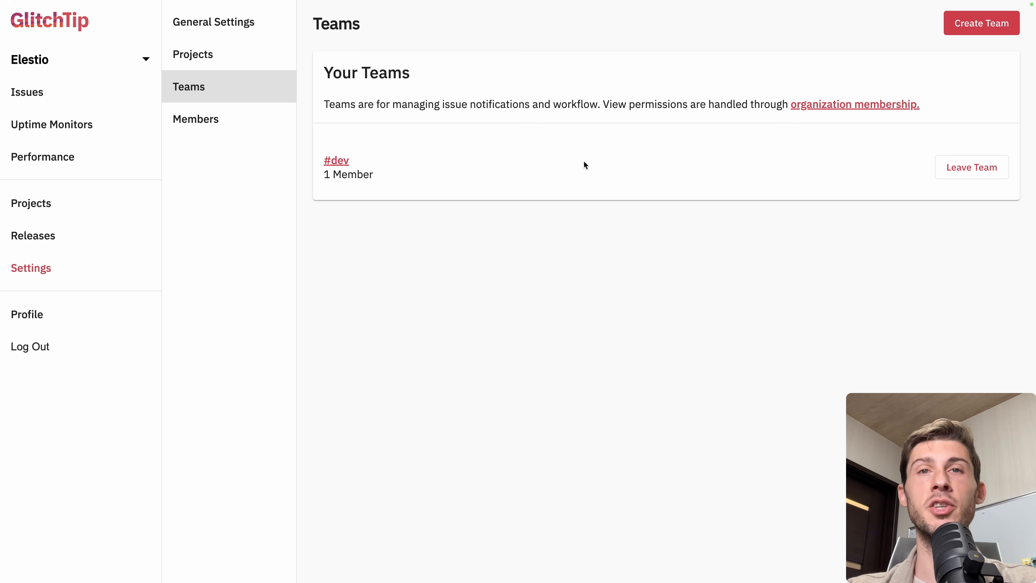
{"action": "left_click", "coordinate": [337, 160]}
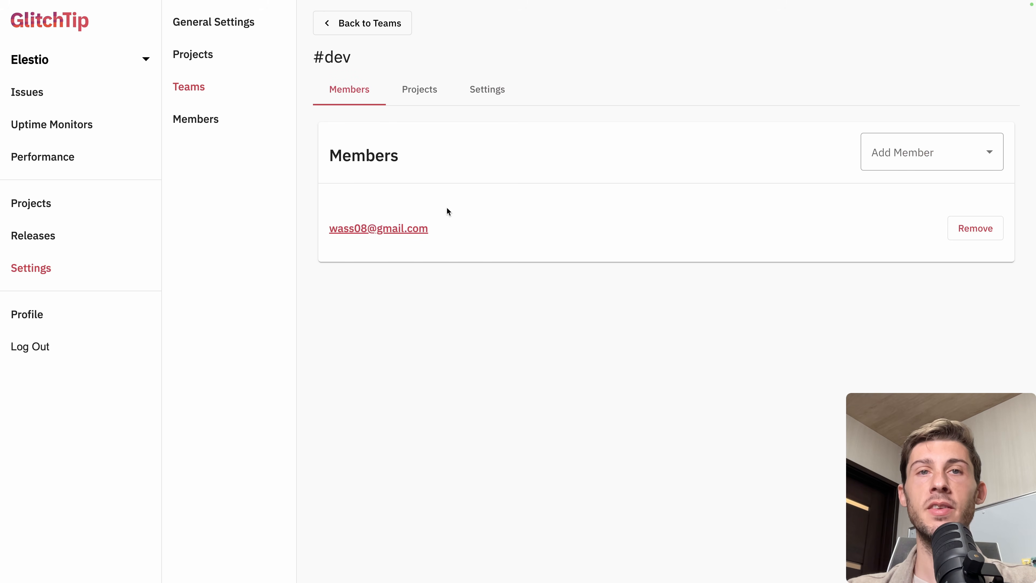
{"action": "left_click", "coordinate": [425, 98]}
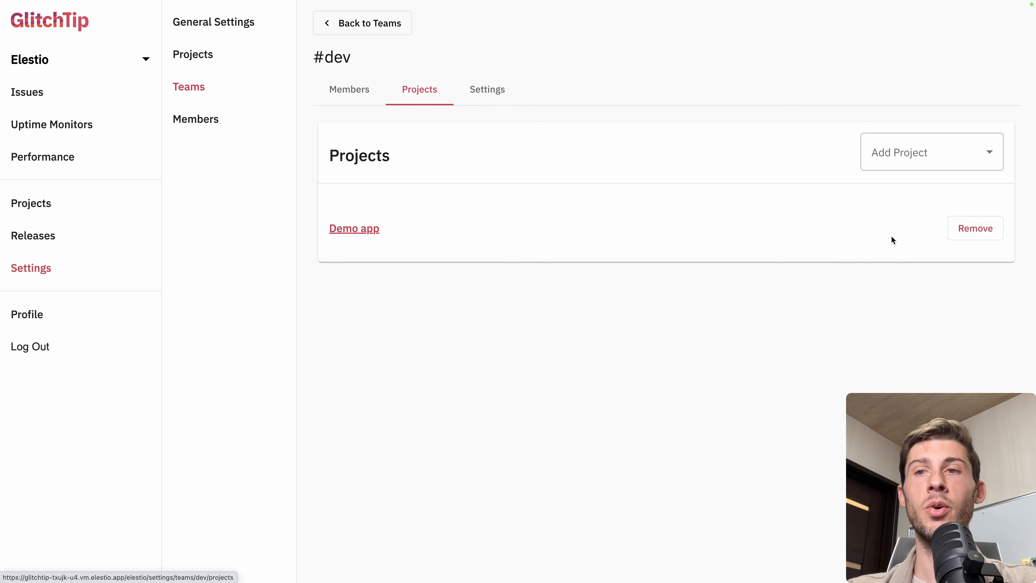
{"action": "left_click", "coordinate": [469, 95]}
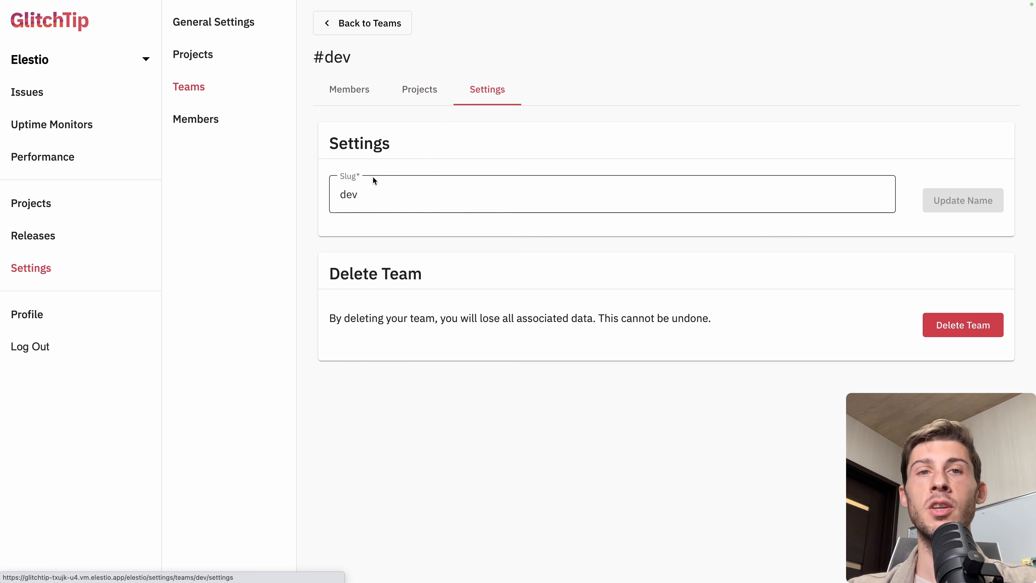
{"action": "left_click", "coordinate": [193, 122]}
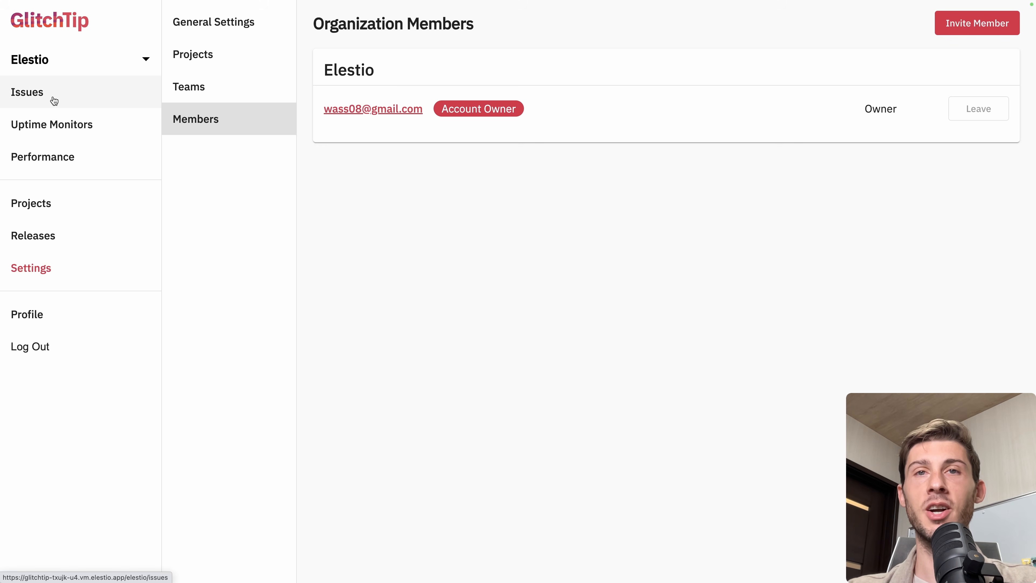
{"action": "left_click", "coordinate": [188, 87]}
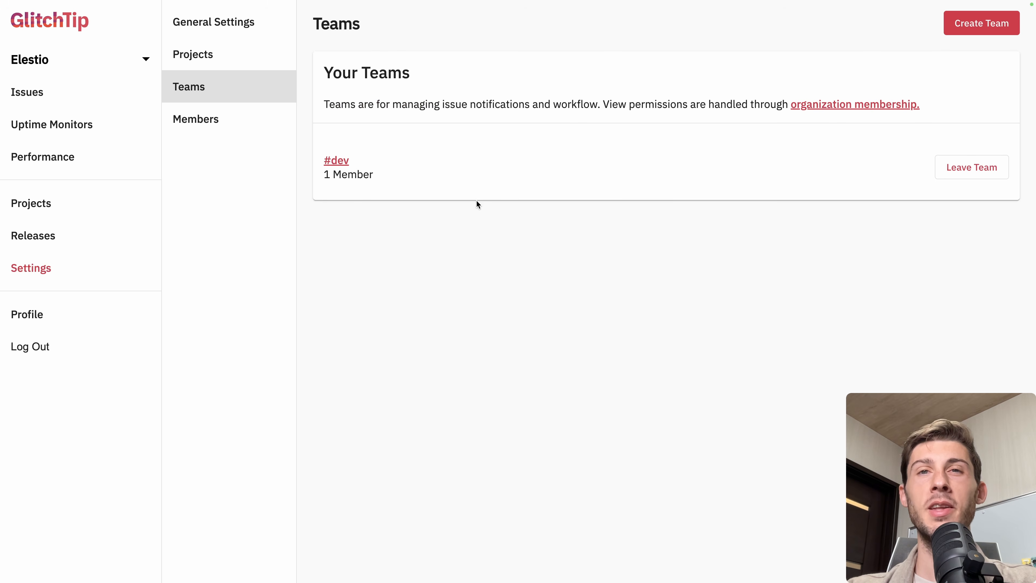
Open the user profile and switch the theme to dark
{"action": "left_click", "coordinate": [131, 317]}
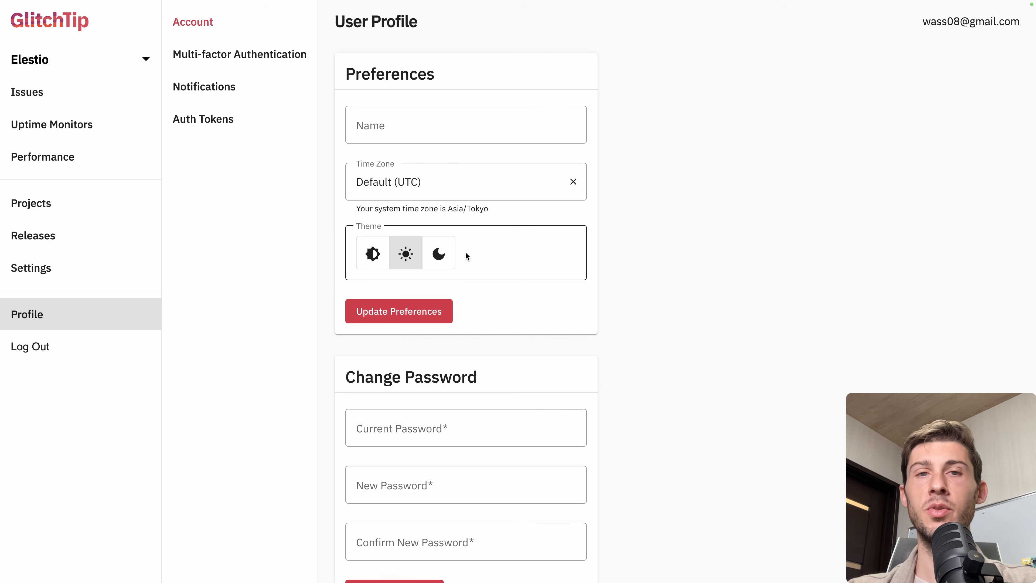
{"action": "left_click", "coordinate": [442, 262]}
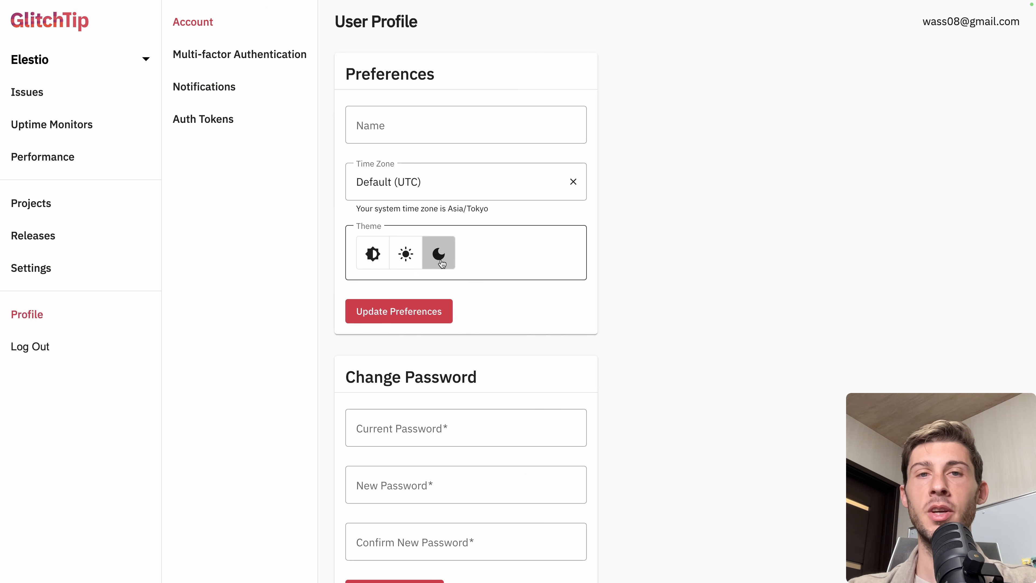
Save the profile preferences with the dark theme
{"action": "left_click", "coordinate": [417, 316]}
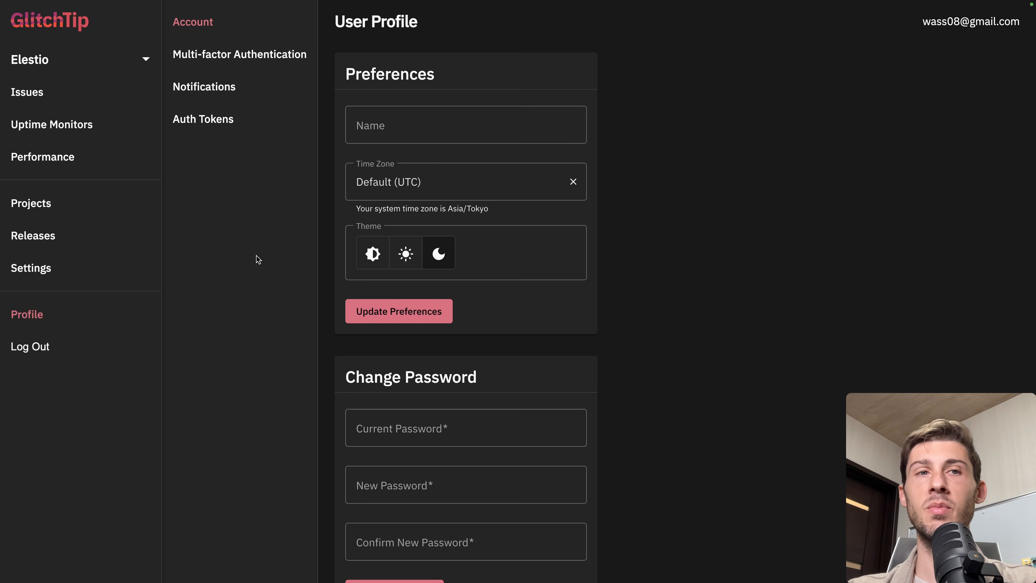
View the Projects page and the Issues list in the dark theme
{"action": "left_click", "coordinate": [94, 193]}
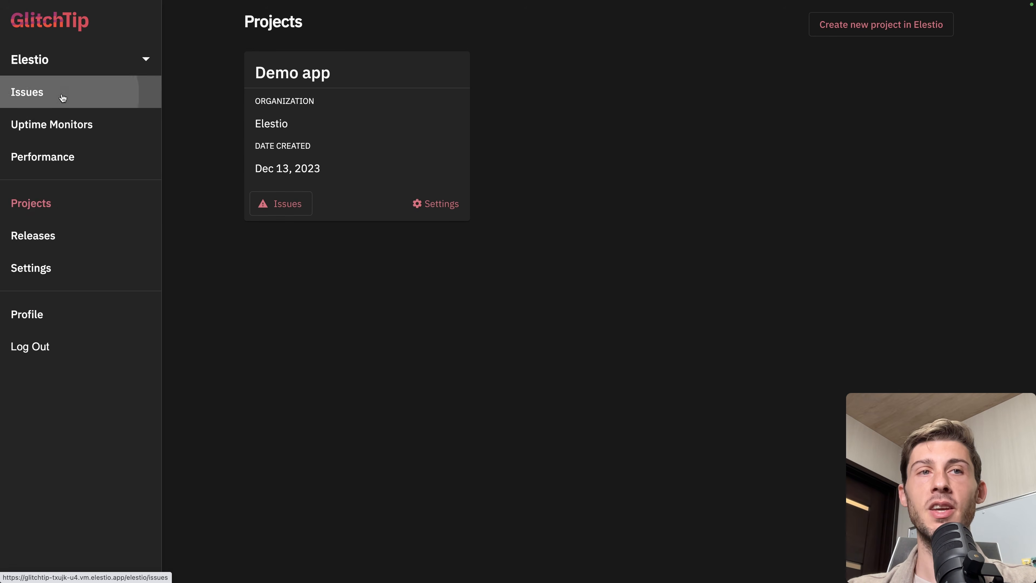
{"action": "left_click", "coordinate": [65, 94]}
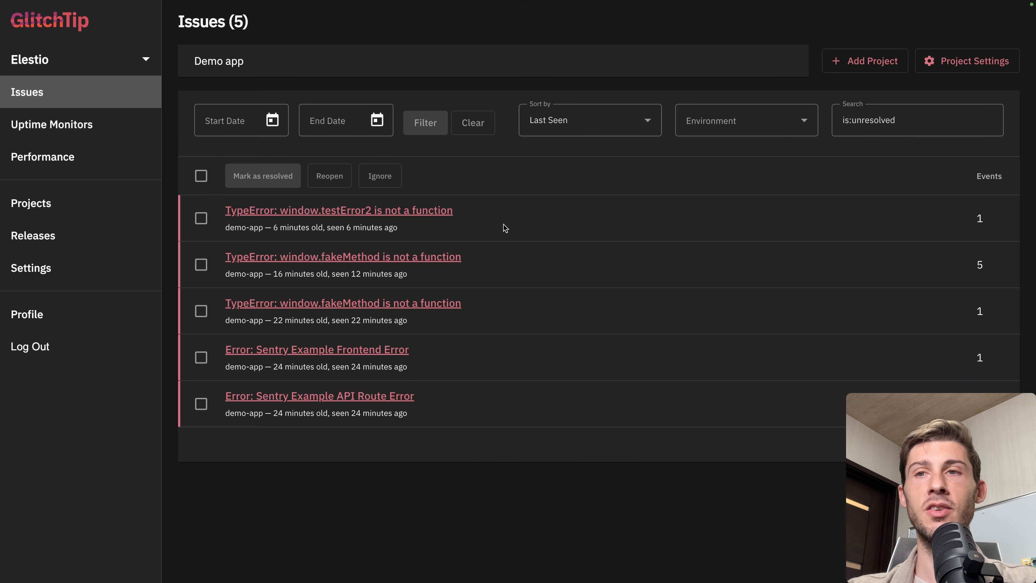
Review the profile's account, multi-factor authentication, notifications and auth tokens sections
{"action": "left_click", "coordinate": [85, 311]}
{"action": "scroll", "coordinate": [503, 295], "scroll_direction": "down", "scroll_amount": 6}
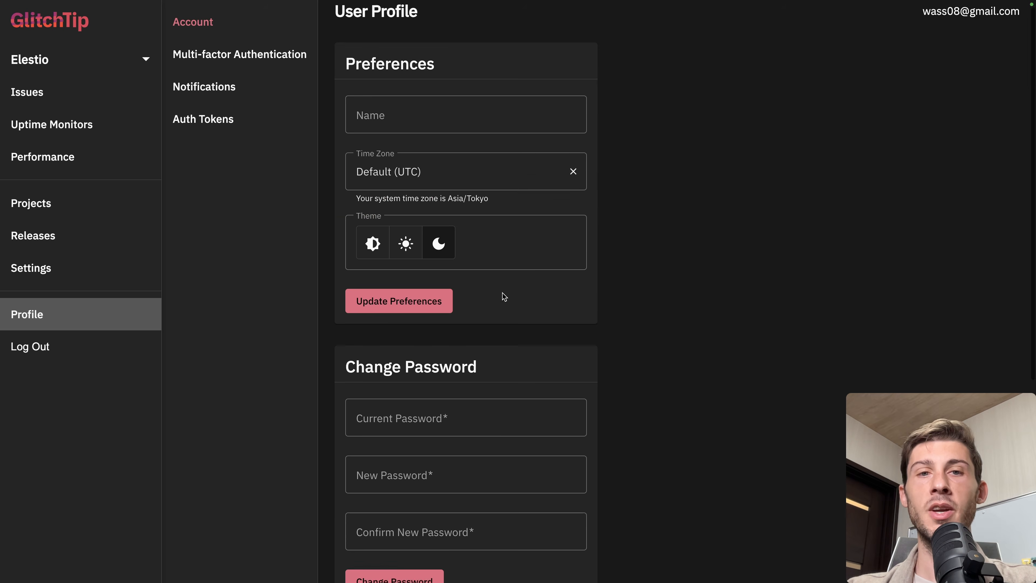
{"action": "scroll", "coordinate": [505, 296], "scroll_direction": "down", "scroll_amount": 2}
{"action": "scroll", "coordinate": [504, 297], "scroll_direction": "up", "scroll_amount": 7}
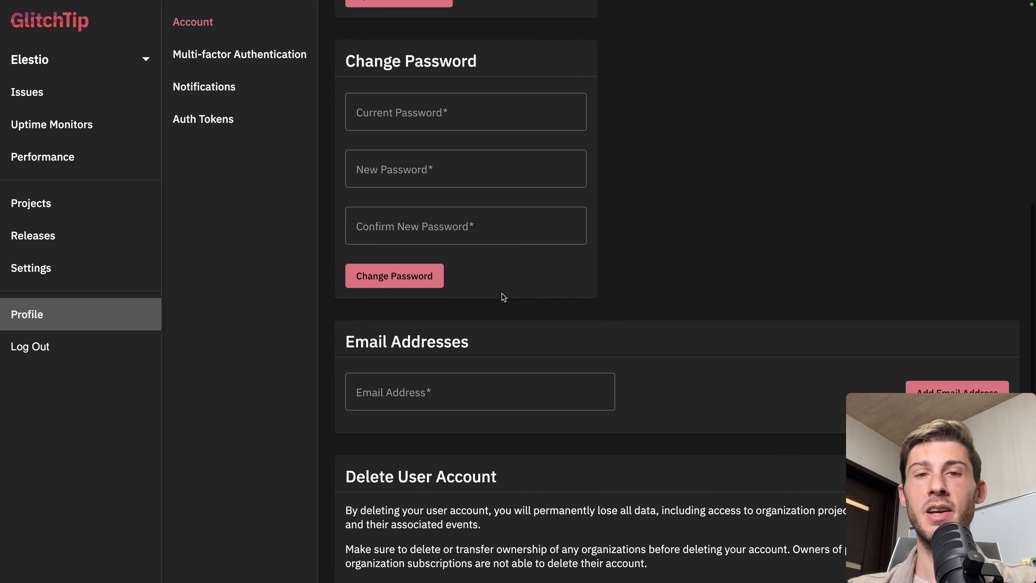
{"action": "scroll", "coordinate": [504, 297], "scroll_direction": "up", "scroll_amount": 2}
{"action": "left_click", "coordinate": [302, 55]}
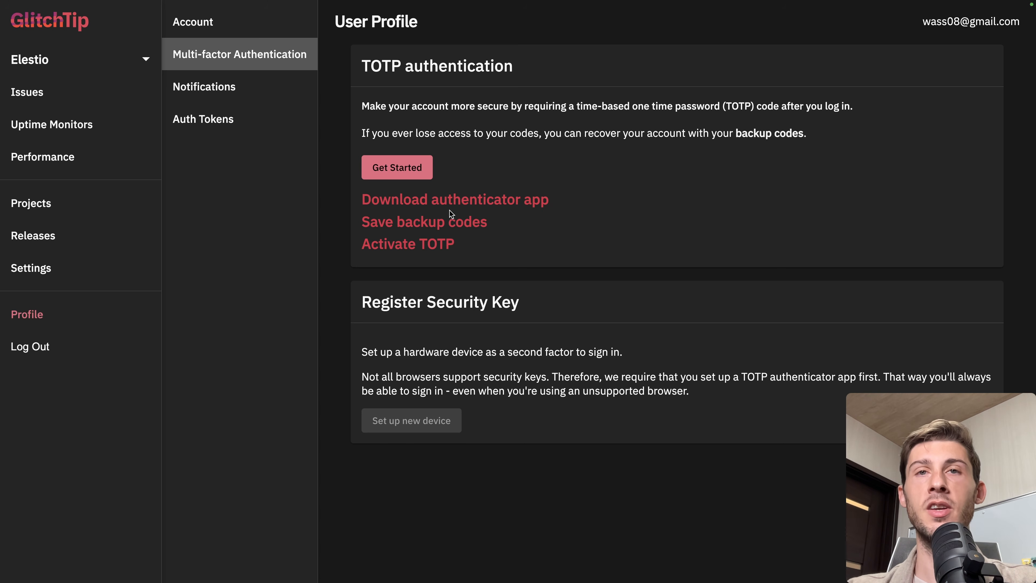
{"action": "left_click", "coordinate": [238, 97]}
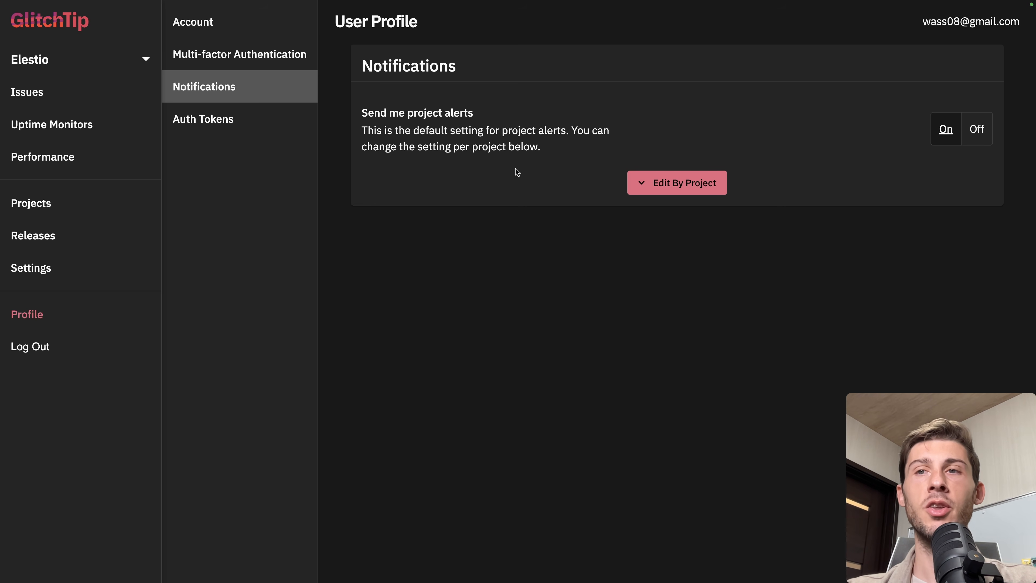
{"action": "left_click", "coordinate": [245, 131]}
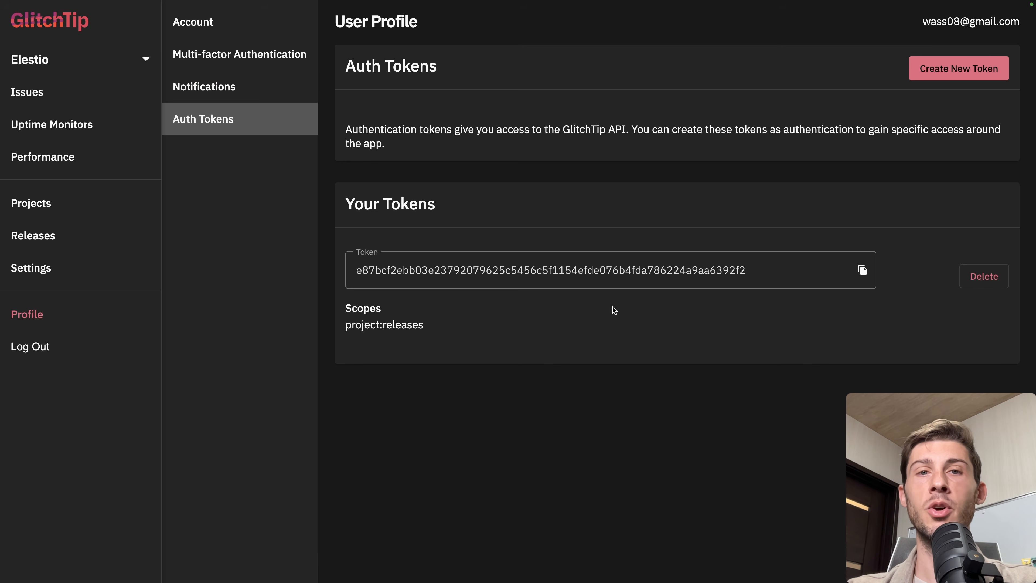